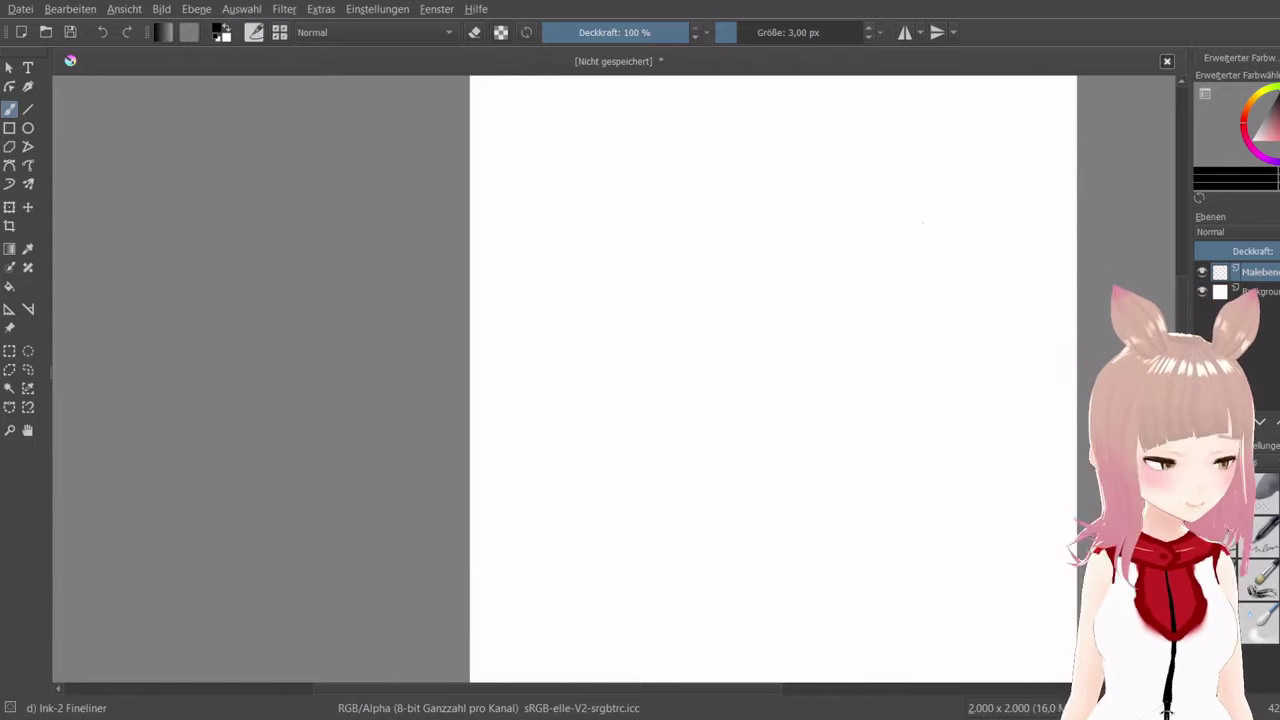
Sketch a vertical face centre line in the canvas's right half, crossed by two parallel horizontal guides for the eyes
{"action": "left_click_drag", "start_coordinate": [929, 260], "coordinate": [928, 374]}
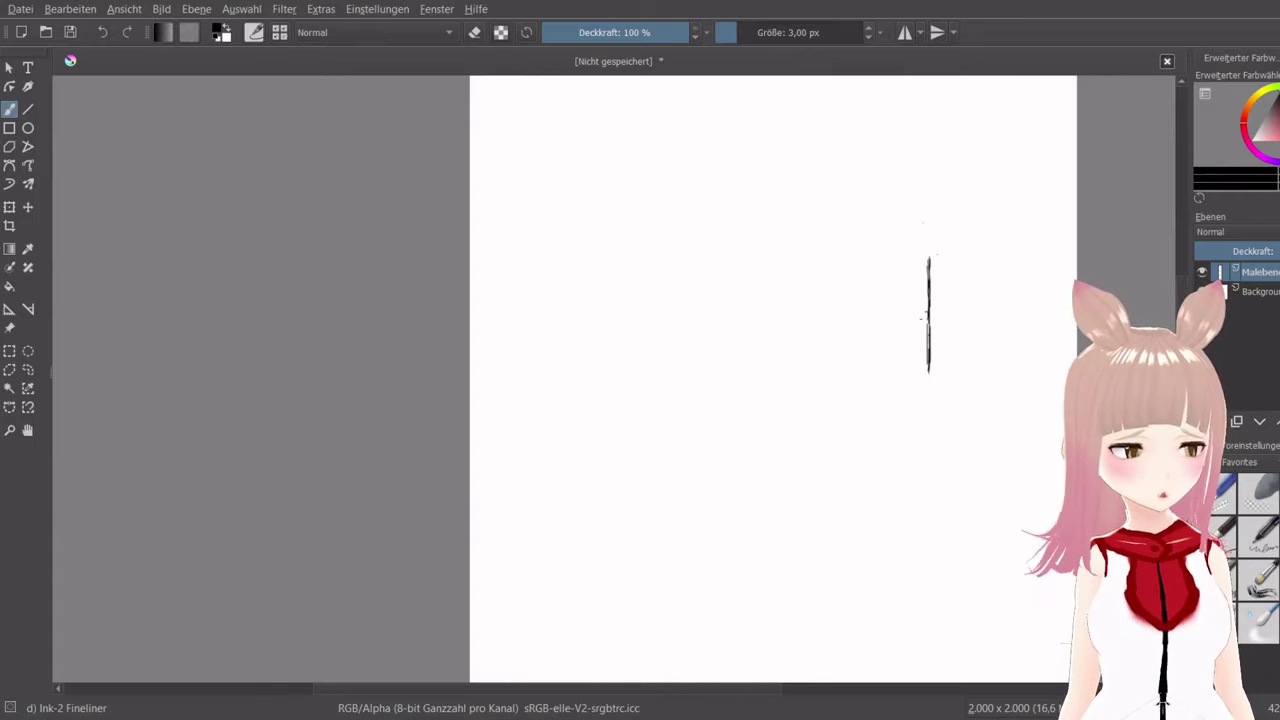
{"action": "left_click_drag", "start_coordinate": [875, 310], "coordinate": [907, 311]}
{"action": "mouse_move", "coordinate": [940, 315]}
{"action": "left_mouse_down"}
{"action": "mouse_move", "coordinate": [901, 310]}
{"action": "mouse_move", "coordinate": [972, 312]}
{"action": "left_mouse_up"}
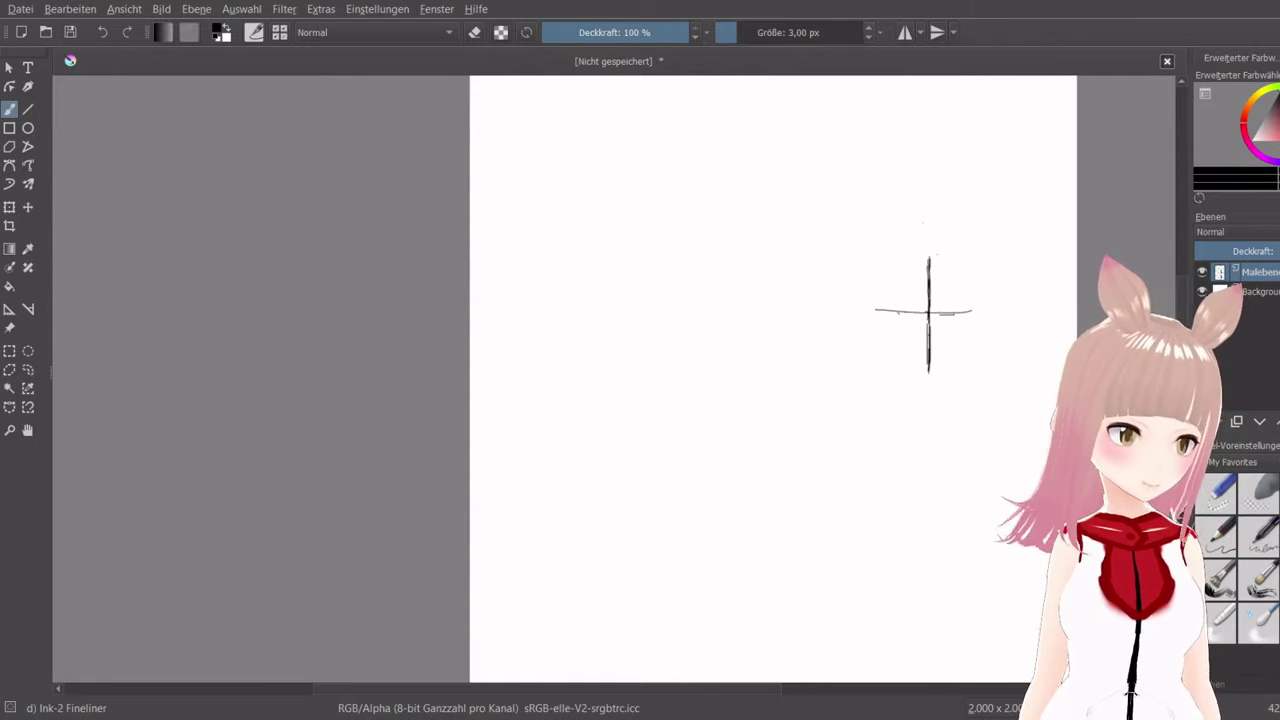
{"action": "mouse_move", "coordinate": [888, 311]}
{"action": "left_mouse_down"}
{"action": "mouse_move", "coordinate": [990, 310]}
{"action": "mouse_move", "coordinate": [978, 313]}
{"action": "mouse_move", "coordinate": [920, 310]}
{"action": "mouse_move", "coordinate": [948, 295]}
{"action": "mouse_move", "coordinate": [920, 293]}
{"action": "mouse_move", "coordinate": [984, 290]}
{"action": "left_mouse_up"}
{"action": "mouse_move", "coordinate": [938, 294]}
{"action": "left_mouse_down"}
{"action": "mouse_move", "coordinate": [966, 294]}
{"action": "mouse_move", "coordinate": [938, 293]}
{"action": "left_mouse_up"}
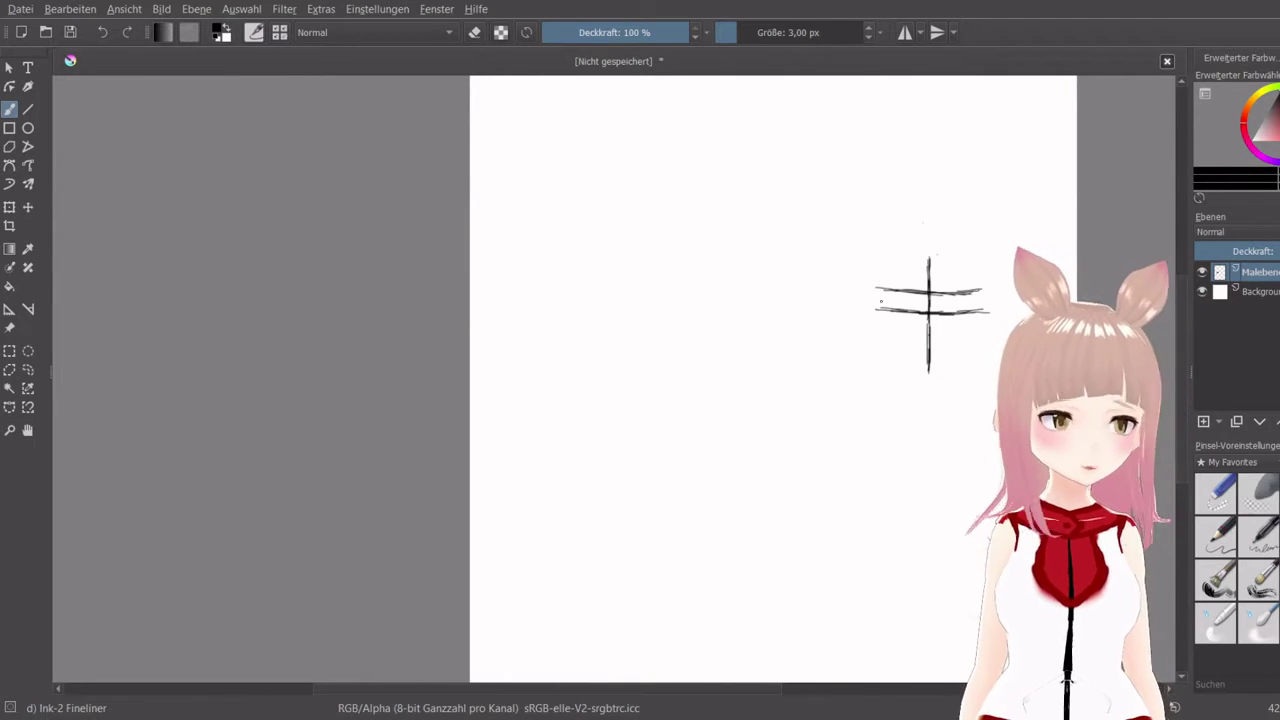
Mark the chin with a short horizontal stroke at the centre line's lower end and lower the guide layer's opacity
{"action": "left_click_drag", "start_coordinate": [809, 344], "coordinate": [817, 343]}
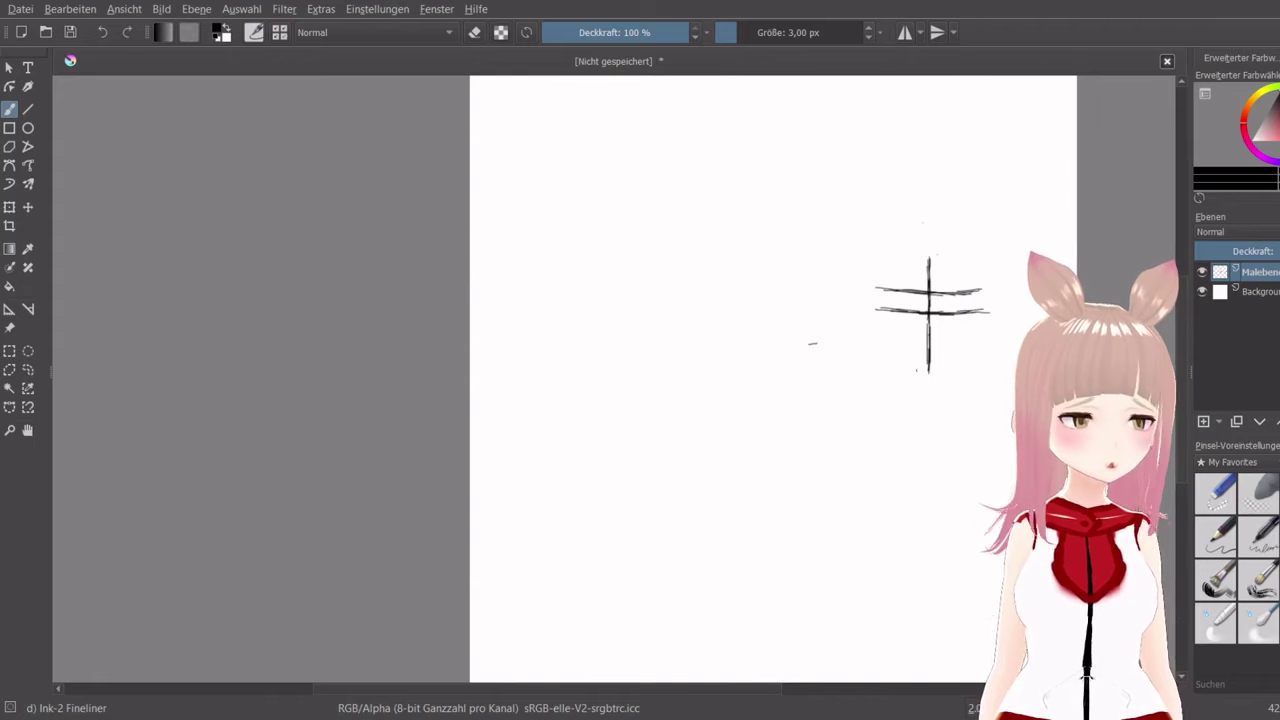
{"action": "mouse_move", "coordinate": [902, 369]}
{"action": "left_mouse_down"}
{"action": "mouse_move", "coordinate": [954, 370]}
{"action": "mouse_move", "coordinate": [928, 371]}
{"action": "left_mouse_up"}
{"action": "key", "text": "ctrl+z"}
{"action": "key", "text": "ctrl+z"}
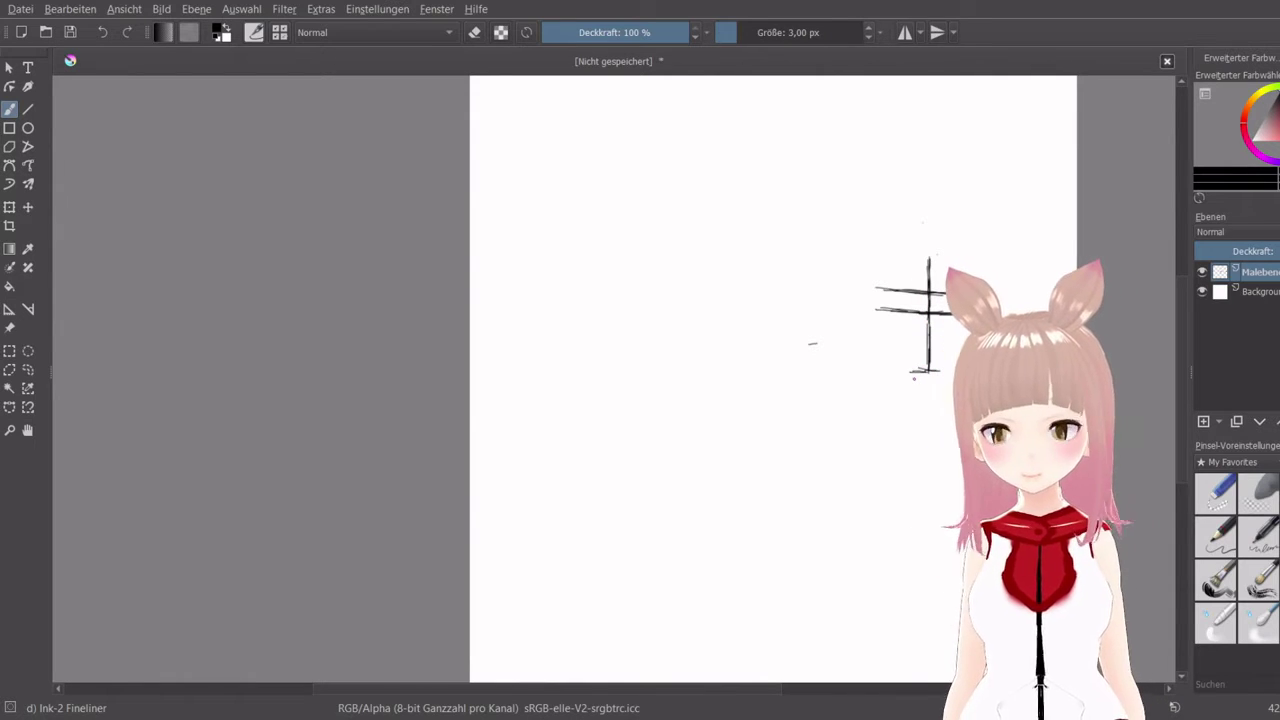
{"action": "left_click", "coordinate": [1276, 251]}
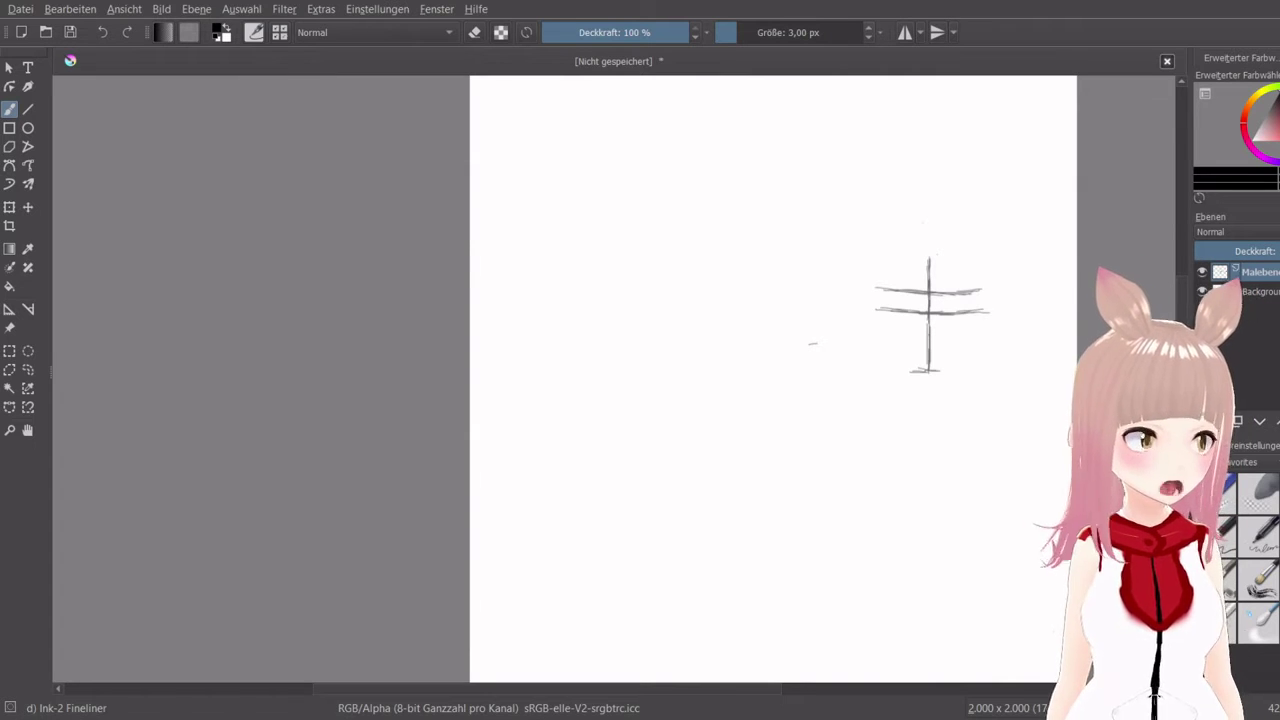
On a new layer, draw the lash lines and lower lids of both eyes between the guides and add both eyebrows
{"action": "mouse_move", "coordinate": [948, 297]}
{"action": "left_mouse_down"}
{"action": "mouse_move", "coordinate": [982, 297]}
{"action": "mouse_move", "coordinate": [964, 292]}
{"action": "left_mouse_up"}
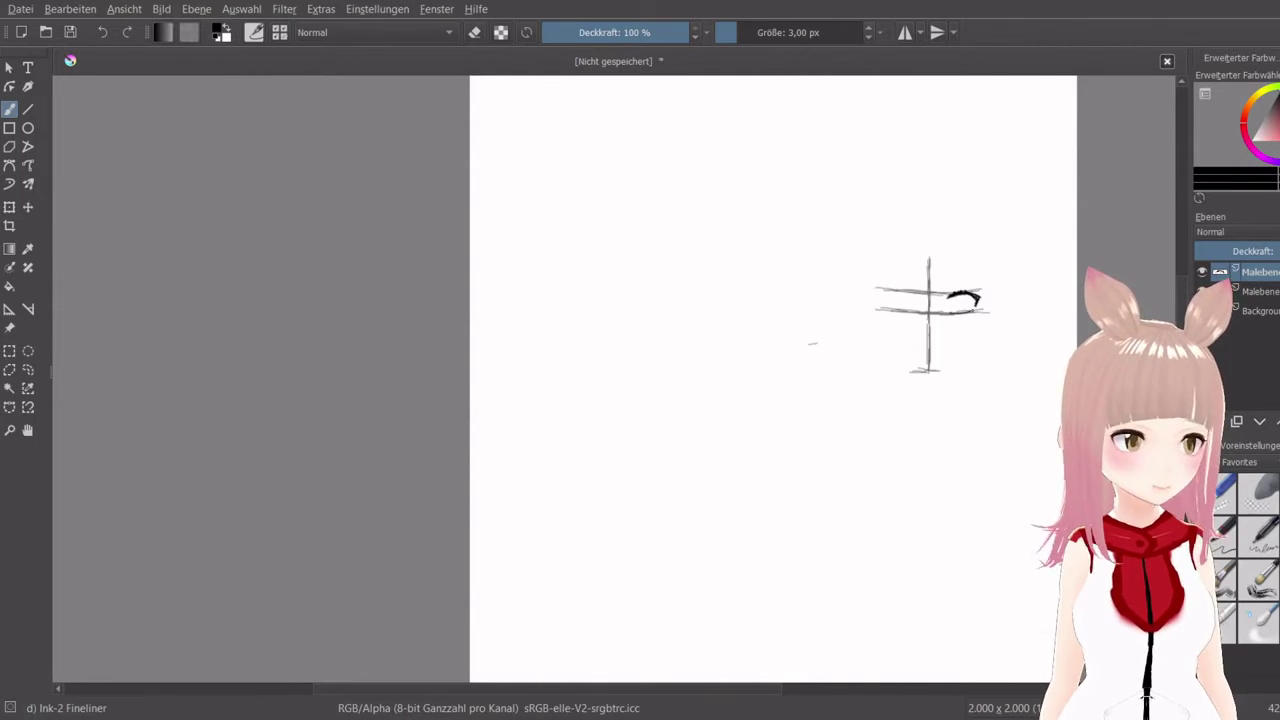
{"action": "mouse_move", "coordinate": [882, 295]}
{"action": "left_mouse_down"}
{"action": "mouse_move", "coordinate": [912, 292]}
{"action": "mouse_move", "coordinate": [892, 291]}
{"action": "left_mouse_up"}
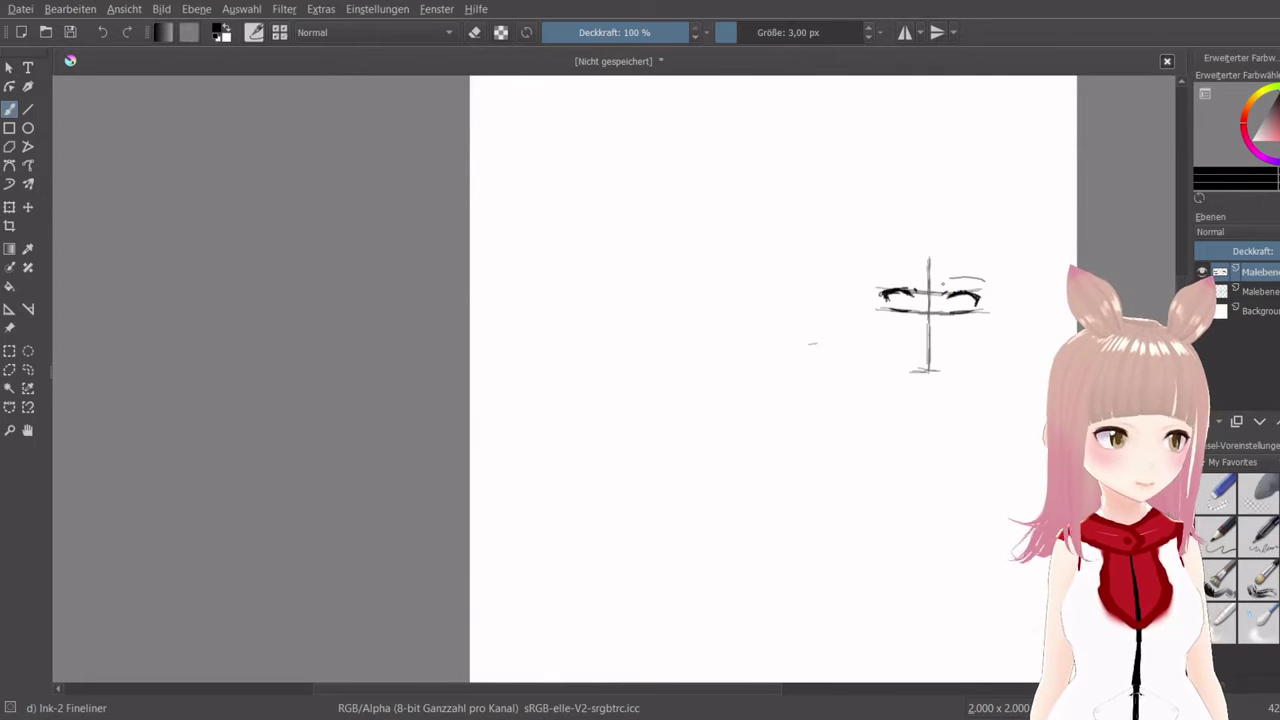
{"action": "left_click_drag", "start_coordinate": [944, 289], "coordinate": [987, 290]}
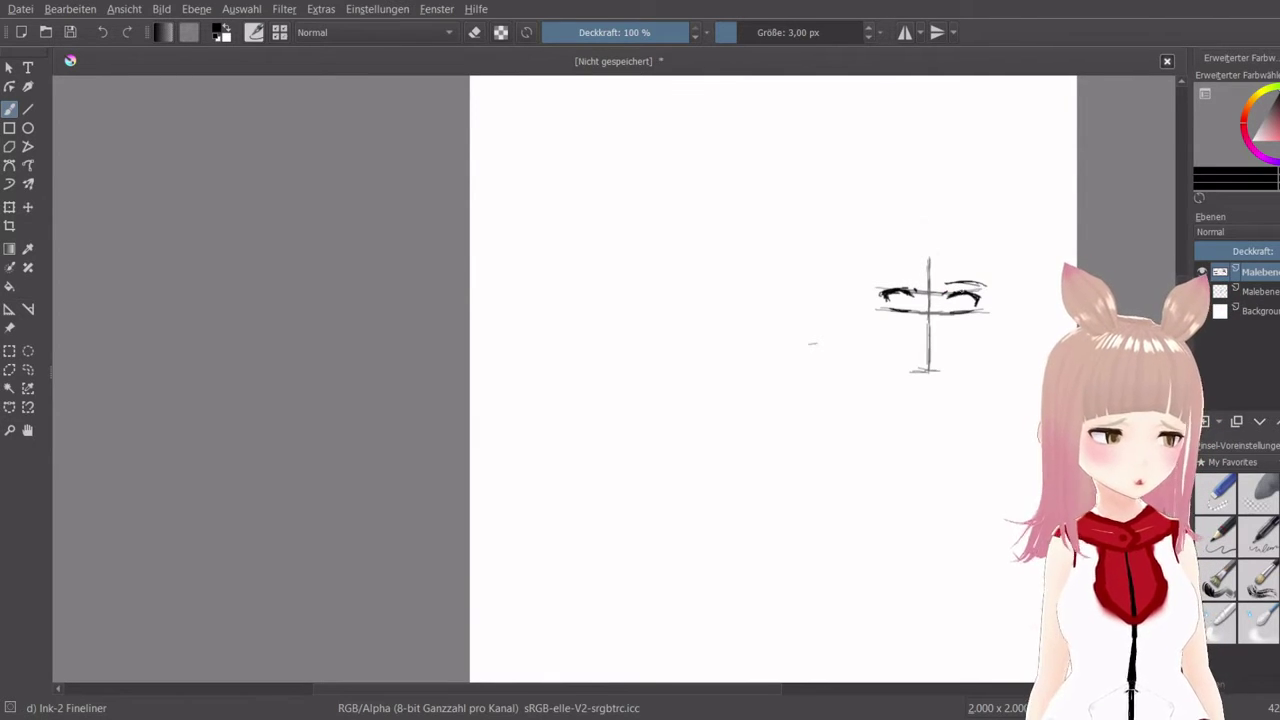
{"action": "mouse_move", "coordinate": [910, 280]}
{"action": "left_mouse_down"}
{"action": "mouse_move", "coordinate": [876, 284]}
{"action": "mouse_move", "coordinate": [910, 279]}
{"action": "left_mouse_up"}
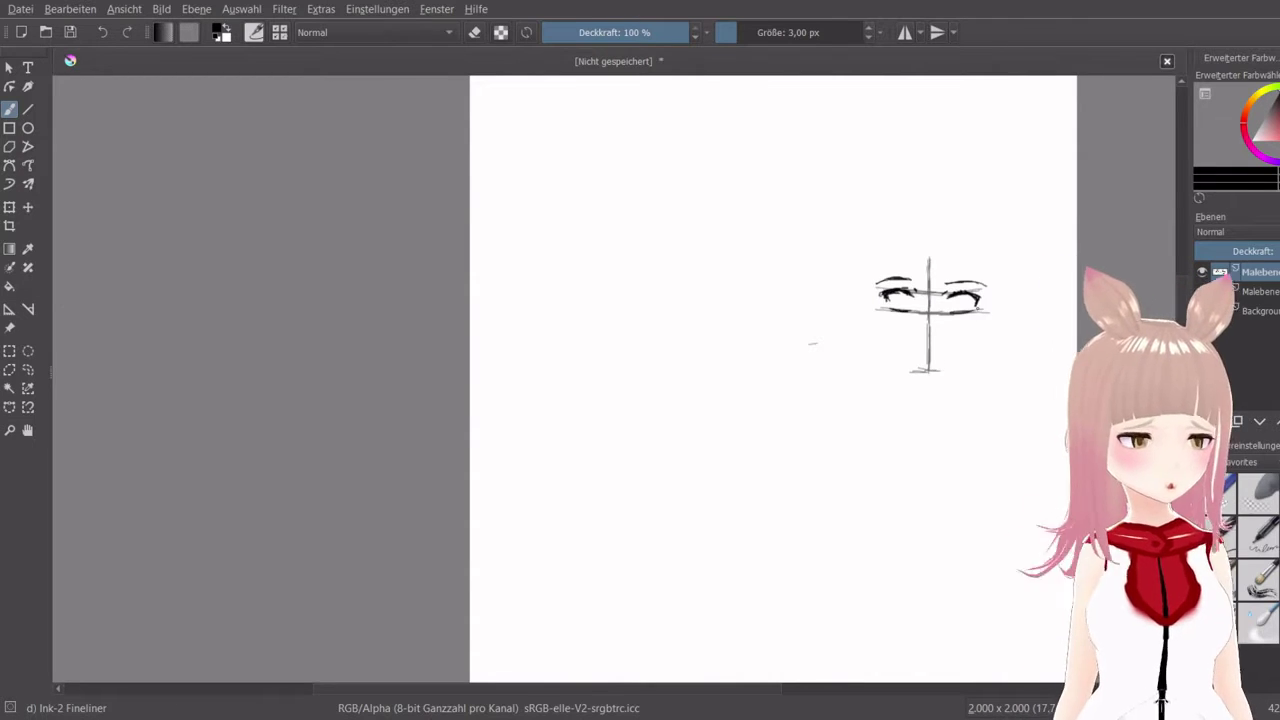
Draw the right-hand side of the face from the temple down along the jaw to the chin
{"action": "mouse_move", "coordinate": [990, 290]}
{"action": "left_mouse_down"}
{"action": "mouse_move", "coordinate": [973, 350]}
{"action": "mouse_move", "coordinate": [926, 374]}
{"action": "left_mouse_up"}
{"action": "left_click_drag", "start_coordinate": [982, 332], "coordinate": [970, 352]}
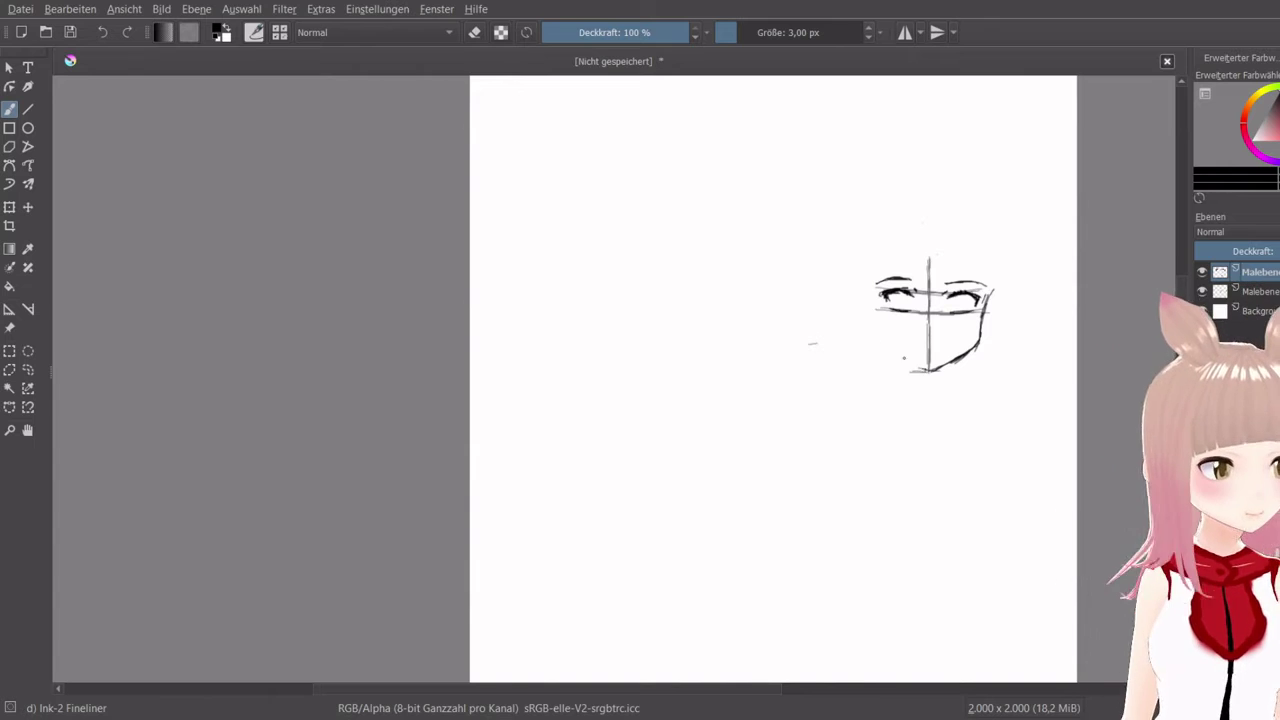
{"action": "left_click_drag", "start_coordinate": [895, 358], "coordinate": [918, 369]}
{"action": "key", "text": "ctrl+z"}
{"action": "key", "text": "ctrl+z"}
{"action": "key", "text": "ctrl+z"}
{"action": "left_click_drag", "start_coordinate": [886, 349], "coordinate": [930, 375]}
{"action": "key", "text": "ctrl+z"}
Draw the left-hand cheek and jawline down to the chin and add two short neck lines below it
{"action": "mouse_move", "coordinate": [888, 352]}
{"action": "left_mouse_down"}
{"action": "mouse_move", "coordinate": [906, 366]}
{"action": "mouse_move", "coordinate": [880, 340]}
{"action": "left_mouse_up"}
{"action": "left_click_drag", "start_coordinate": [870, 300], "coordinate": [878, 336]}
{"action": "key", "text": "ctrl+z"}
{"action": "key", "text": "ctrl+z"}
{"action": "left_click_drag", "start_coordinate": [878, 303], "coordinate": [877, 343]}
{"action": "mouse_move", "coordinate": [955, 362]}
{"action": "left_mouse_down"}
{"action": "mouse_move", "coordinate": [945, 389]}
{"action": "mouse_move", "coordinate": [904, 376]}
{"action": "mouse_move", "coordinate": [902, 388]}
{"action": "mouse_move", "coordinate": [944, 398]}
{"action": "left_mouse_up"}
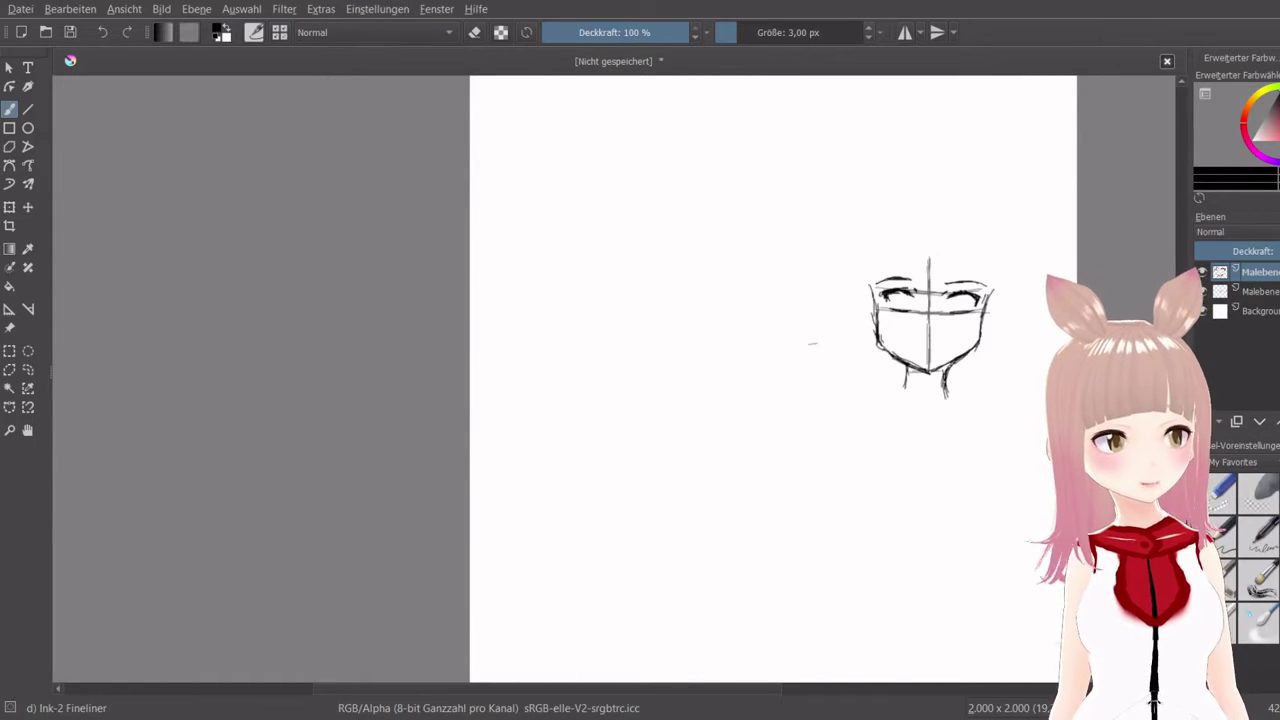
Add a small nose and mouth, and sketch both shoulders with the collarbone lines
{"action": "mouse_move", "coordinate": [921, 333]}
{"action": "left_mouse_down"}
{"action": "mouse_move", "coordinate": [948, 394]}
{"action": "mouse_move", "coordinate": [953, 383]}
{"action": "mouse_move", "coordinate": [998, 398]}
{"action": "mouse_move", "coordinate": [956, 403]}
{"action": "mouse_move", "coordinate": [989, 395]}
{"action": "left_mouse_up"}
{"action": "key", "text": "ctrl+z"}
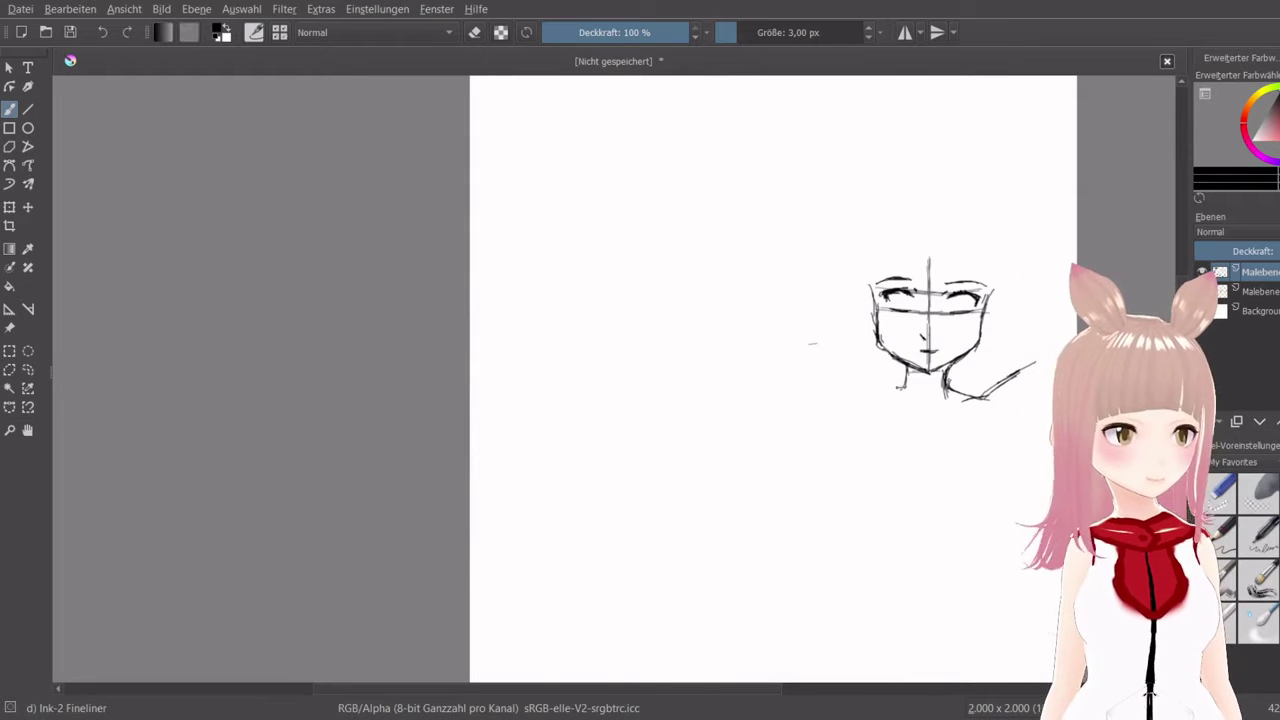
{"action": "mouse_move", "coordinate": [904, 386]}
{"action": "left_mouse_down"}
{"action": "mouse_move", "coordinate": [840, 394]}
{"action": "mouse_move", "coordinate": [856, 393]}
{"action": "mouse_move", "coordinate": [830, 402]}
{"action": "mouse_move", "coordinate": [802, 445]}
{"action": "left_mouse_up"}
{"action": "left_click_drag", "start_coordinate": [832, 405], "coordinate": [806, 440]}
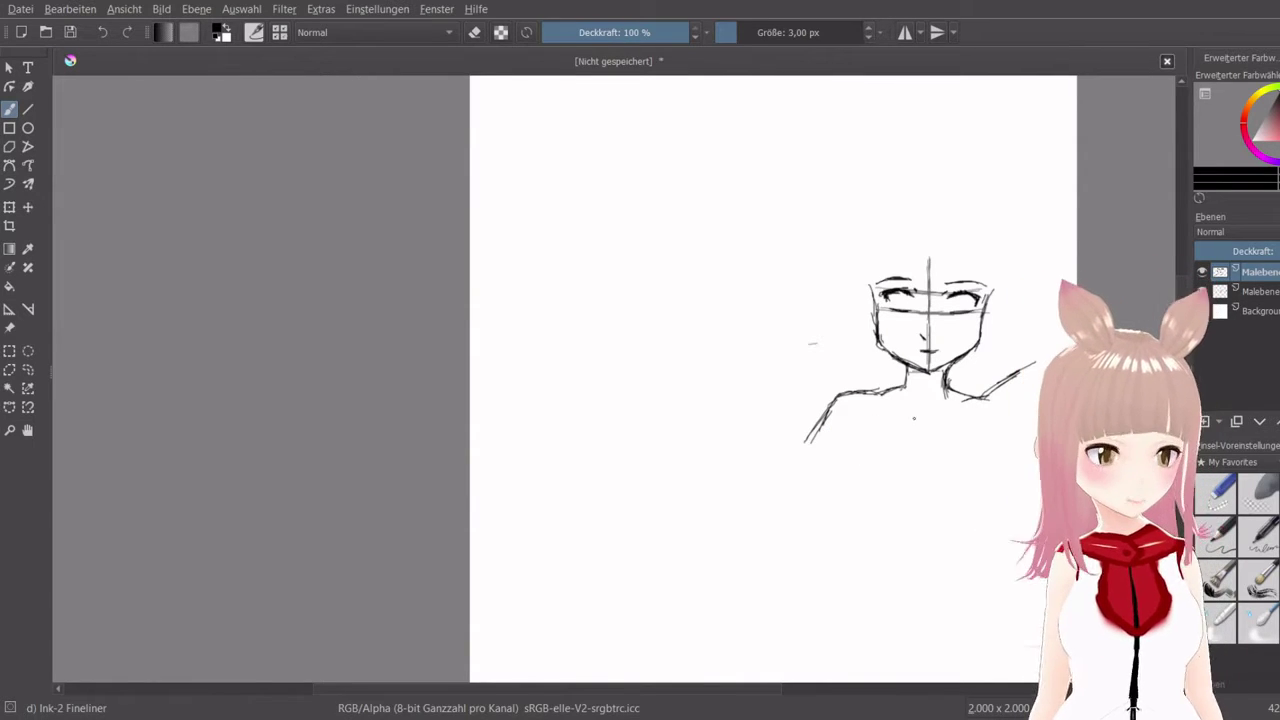
{"action": "mouse_move", "coordinate": [910, 418]}
{"action": "left_mouse_down"}
{"action": "mouse_move", "coordinate": [871, 417]}
{"action": "mouse_move", "coordinate": [972, 419]}
{"action": "left_mouse_up"}
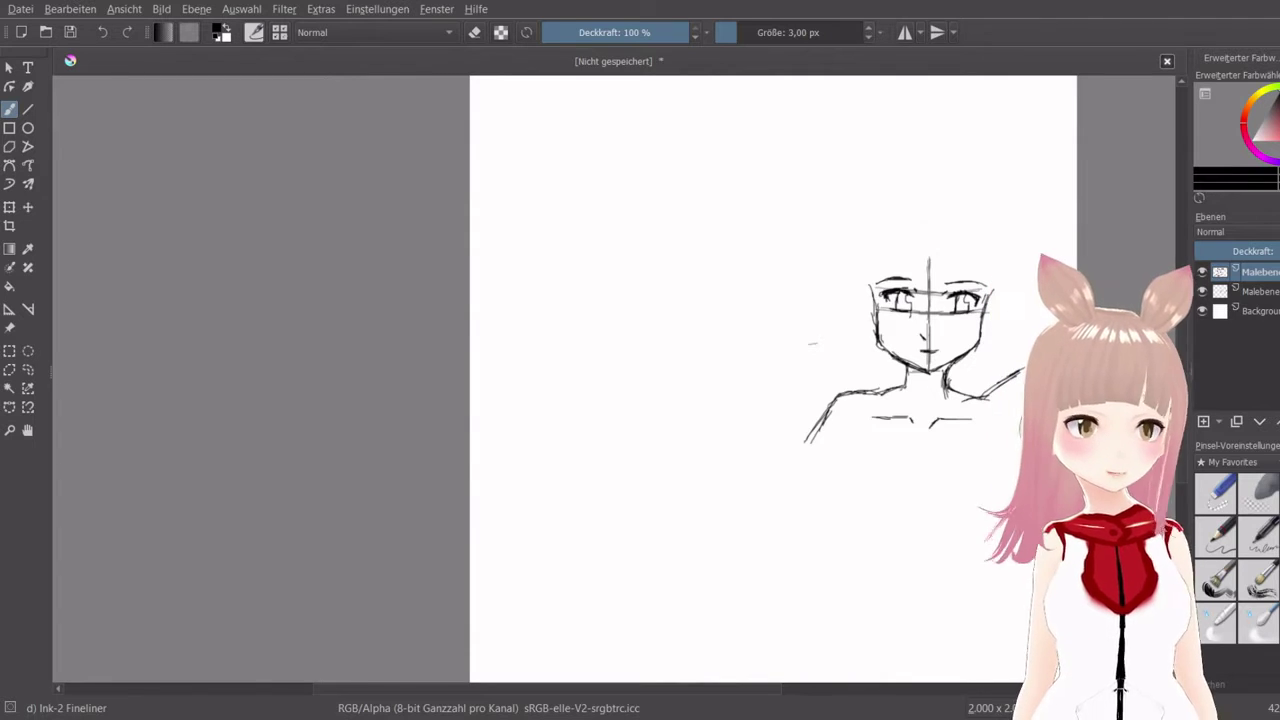
Draw the right-hand side lock and the fringe strands falling between the eyes
{"action": "mouse_move", "coordinate": [959, 259]}
{"action": "left_mouse_down"}
{"action": "mouse_move", "coordinate": [944, 283]}
{"action": "mouse_move", "coordinate": [982, 264]}
{"action": "left_mouse_up"}
{"action": "key", "text": "ctrl+z"}
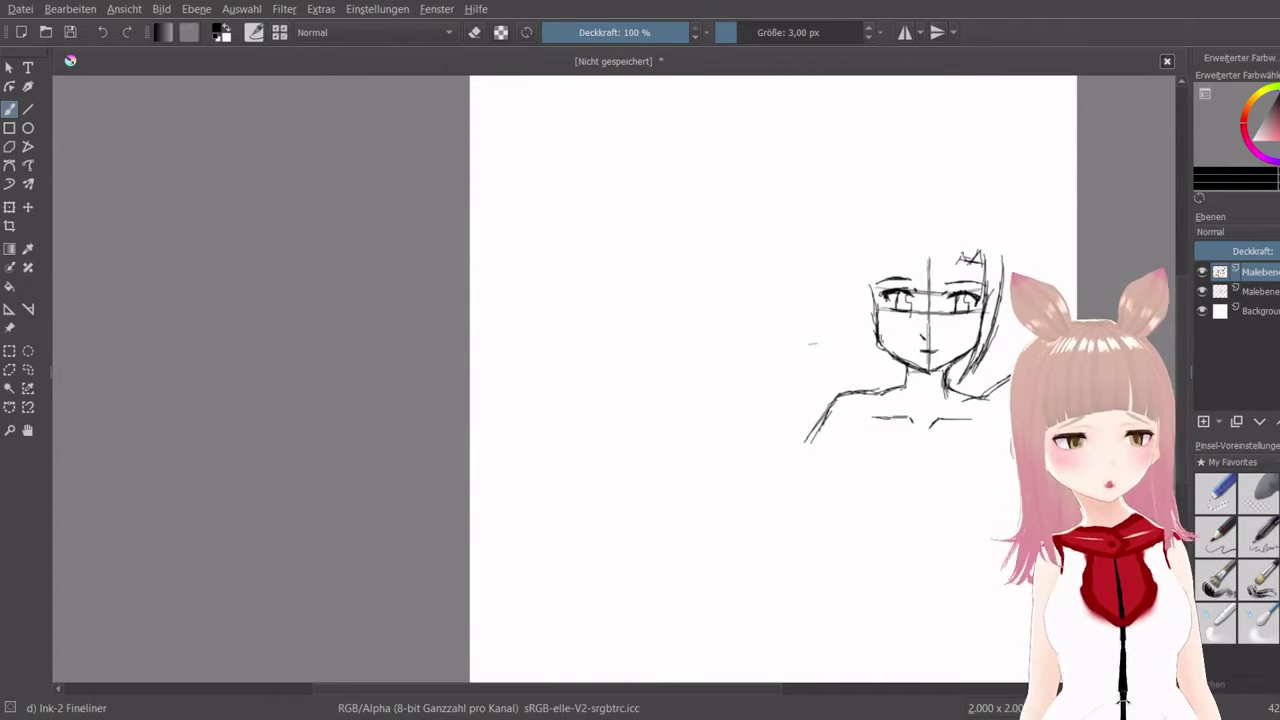
{"action": "mouse_move", "coordinate": [958, 251]}
{"action": "left_mouse_down"}
{"action": "mouse_move", "coordinate": [929, 330]}
{"action": "mouse_move", "coordinate": [931, 295]}
{"action": "mouse_move", "coordinate": [917, 324]}
{"action": "left_mouse_up"}
{"action": "left_click_drag", "start_coordinate": [917, 248], "coordinate": [907, 310]}
{"action": "left_click_drag", "start_coordinate": [917, 272], "coordinate": [907, 328]}
{"action": "mouse_move", "coordinate": [927, 270]}
{"action": "left_mouse_down"}
{"action": "mouse_move", "coordinate": [911, 316]}
{"action": "mouse_move", "coordinate": [895, 288]}
{"action": "left_mouse_up"}
{"action": "key", "text": "ctrl+z"}
Draw the left-hand fringe strands over the eye and a side lock reaching down past the jaw
{"action": "left_click_drag", "start_coordinate": [915, 260], "coordinate": [881, 314]}
{"action": "mouse_move", "coordinate": [895, 270]}
{"action": "left_mouse_down"}
{"action": "mouse_move", "coordinate": [879, 328]}
{"action": "mouse_move", "coordinate": [878, 284]}
{"action": "mouse_move", "coordinate": [874, 327]}
{"action": "left_mouse_up"}
{"action": "left_click_drag", "start_coordinate": [877, 280], "coordinate": [873, 358]}
{"action": "left_click_drag", "start_coordinate": [881, 341], "coordinate": [883, 378]}
{"action": "left_click_drag", "start_coordinate": [872, 350], "coordinate": [875, 376]}
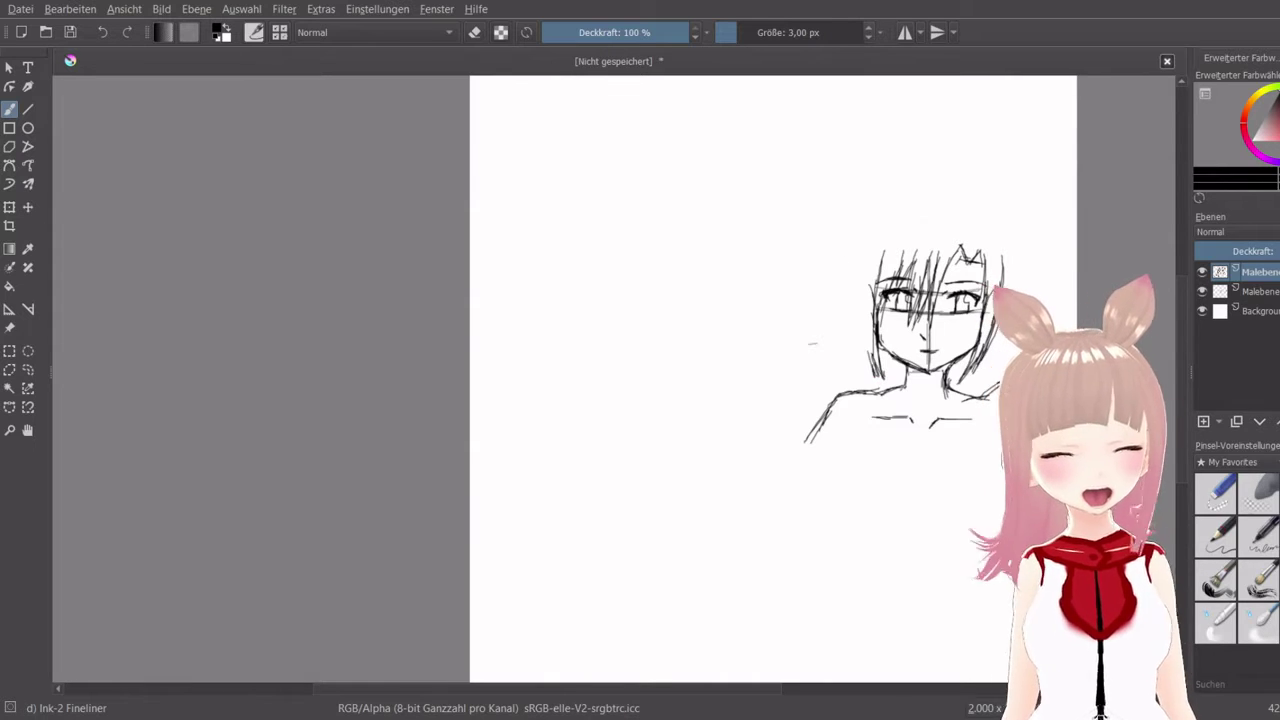
Outline the outer hair shape from the left-hand tips up over the crown to the right-hand side
{"action": "left_click_drag", "start_coordinate": [855, 262], "coordinate": [850, 300]}
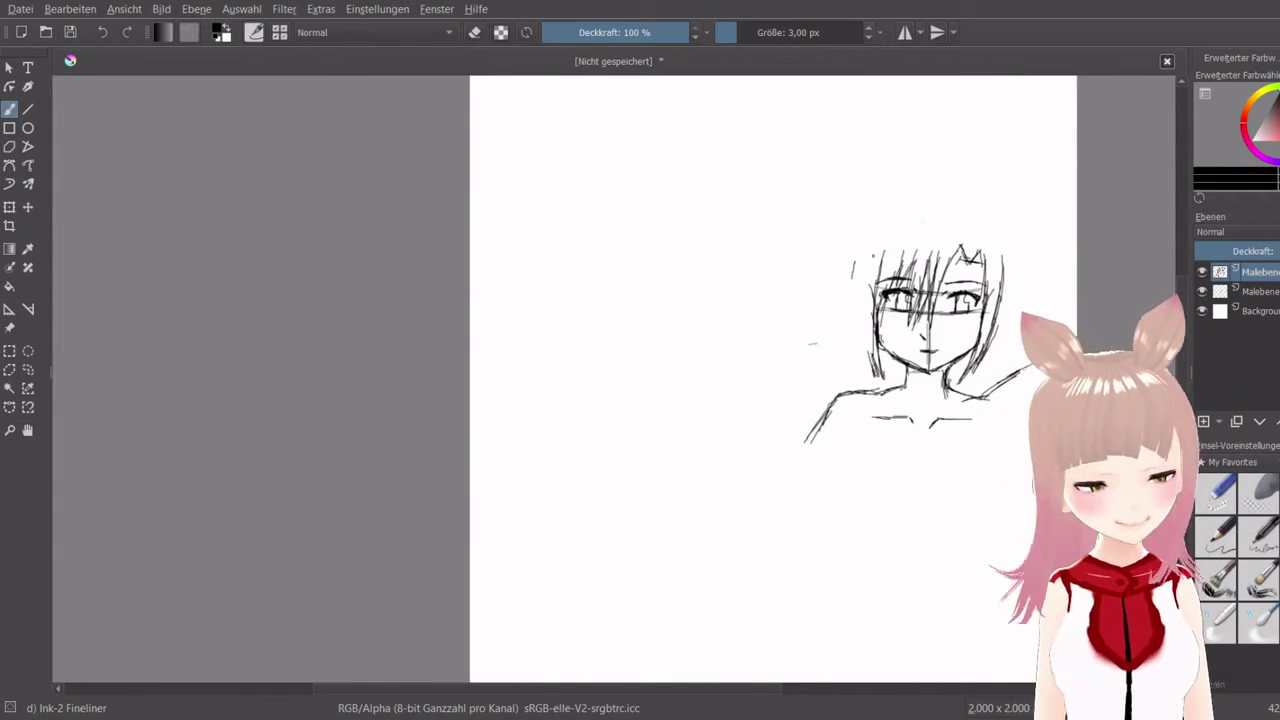
{"action": "left_click_drag", "start_coordinate": [866, 248], "coordinate": [853, 325]}
{"action": "key", "text": "ctrl+z"}
{"action": "left_click_drag", "start_coordinate": [854, 271], "coordinate": [857, 349]}
{"action": "left_click_drag", "start_coordinate": [852, 303], "coordinate": [867, 369]}
{"action": "mouse_move", "coordinate": [857, 322]}
{"action": "left_mouse_down"}
{"action": "mouse_move", "coordinate": [873, 378]}
{"action": "mouse_move", "coordinate": [860, 240]}
{"action": "mouse_move", "coordinate": [908, 218]}
{"action": "mouse_move", "coordinate": [870, 234]}
{"action": "mouse_move", "coordinate": [897, 220]}
{"action": "mouse_move", "coordinate": [962, 221]}
{"action": "mouse_move", "coordinate": [1002, 256]}
{"action": "left_mouse_up"}
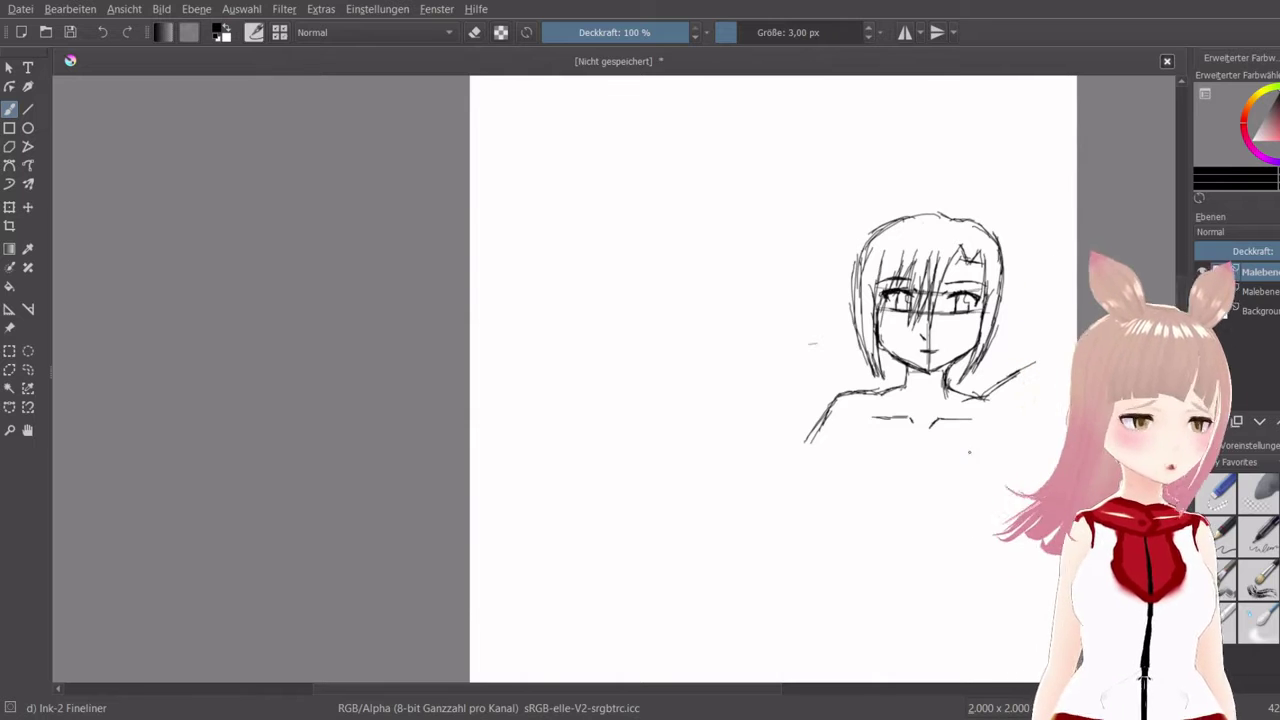
On the lower guide layer, sketch two horizontal torso guides, one beneath the chest and one at hip height
{"action": "left_click", "coordinate": [1254, 294]}
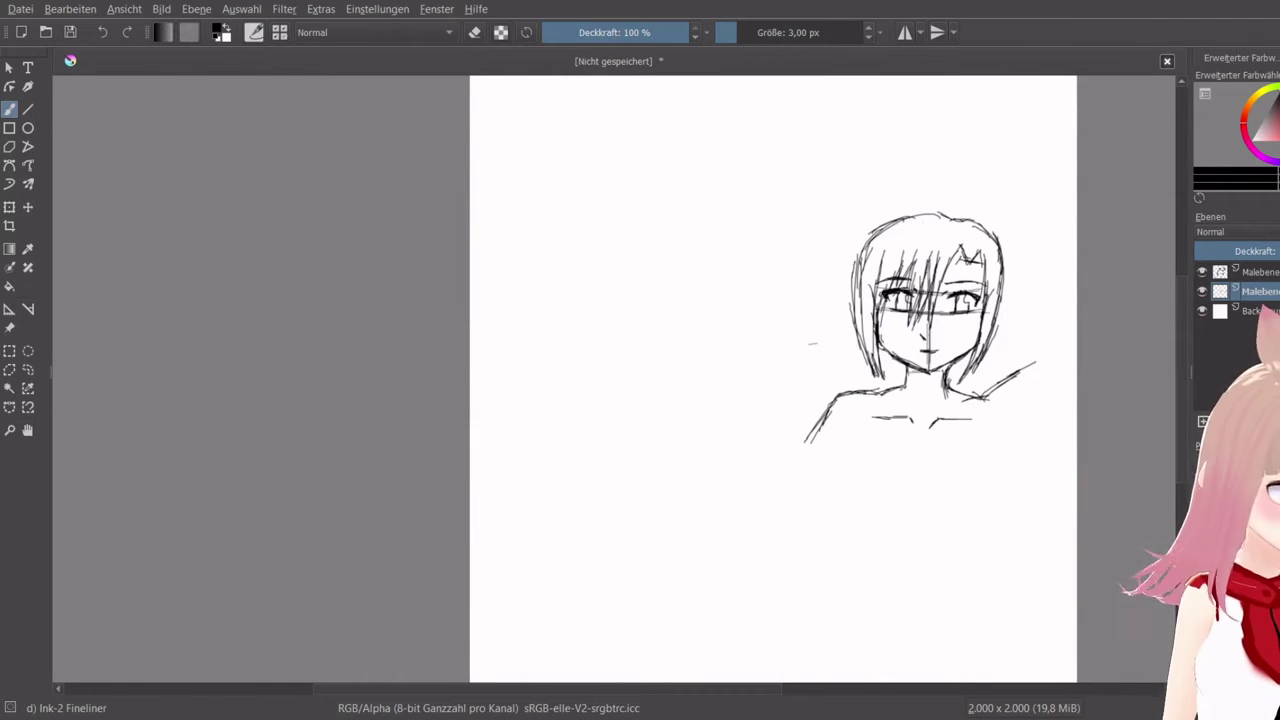
{"action": "mouse_move", "coordinate": [918, 501]}
{"action": "left_mouse_down"}
{"action": "mouse_move", "coordinate": [935, 511]}
{"action": "mouse_move", "coordinate": [904, 510]}
{"action": "mouse_move", "coordinate": [948, 509]}
{"action": "left_mouse_up"}
{"action": "key", "text": "ctrl+z"}
{"action": "key", "text": "ctrl+z"}
{"action": "key", "text": "ctrl+z"}
{"action": "key", "text": "ctrl+z"}
{"action": "mouse_move", "coordinate": [866, 508]}
{"action": "left_mouse_down"}
{"action": "mouse_move", "coordinate": [958, 505]}
{"action": "mouse_move", "coordinate": [848, 508]}
{"action": "left_mouse_up"}
{"action": "key", "text": "ctrl+z"}
{"action": "key", "text": "ctrl+z"}
{"action": "key", "text": "ctrl+z"}
{"action": "key", "text": "ctrl+z"}
{"action": "left_click_drag", "start_coordinate": [839, 510], "coordinate": [904, 509]}
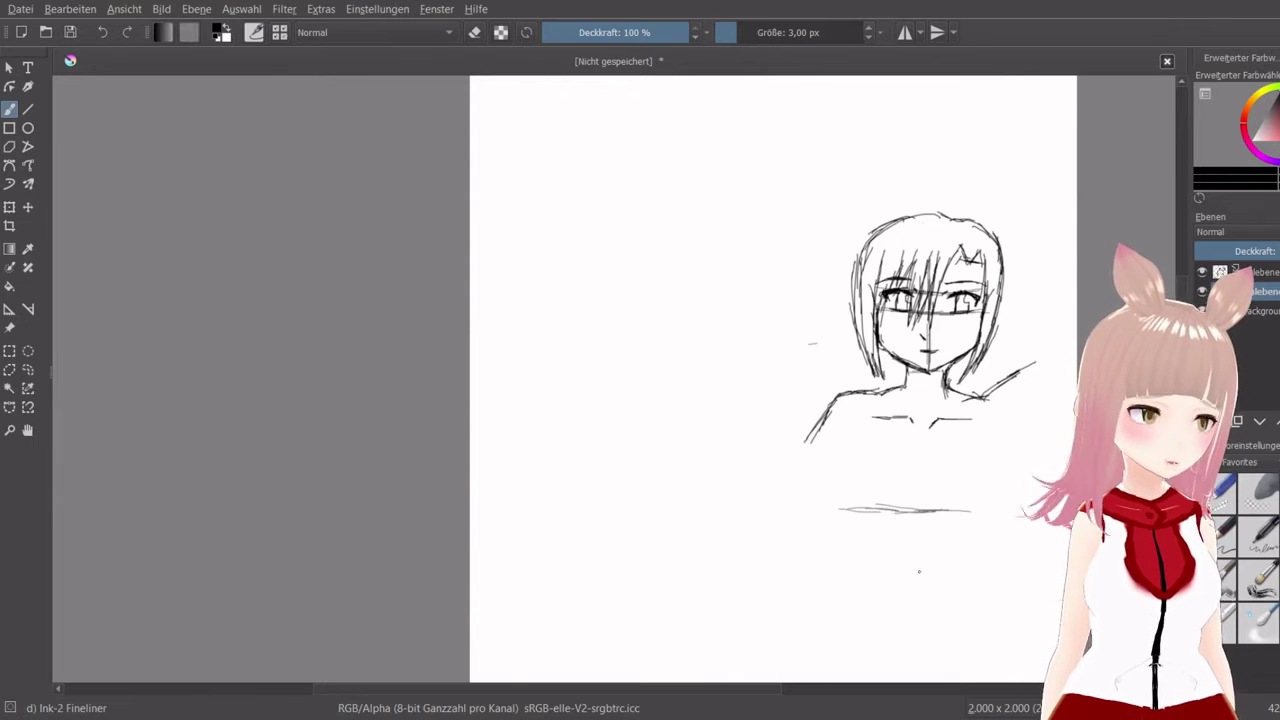
{"action": "left_click_drag", "start_coordinate": [911, 607], "coordinate": [905, 608]}
{"action": "left_click_drag", "start_coordinate": [946, 603], "coordinate": [846, 606]}
On the upper sketch layer, draw the curved outer sides of the chest and its lower contour along the guide
{"action": "left_click", "coordinate": [1268, 274]}
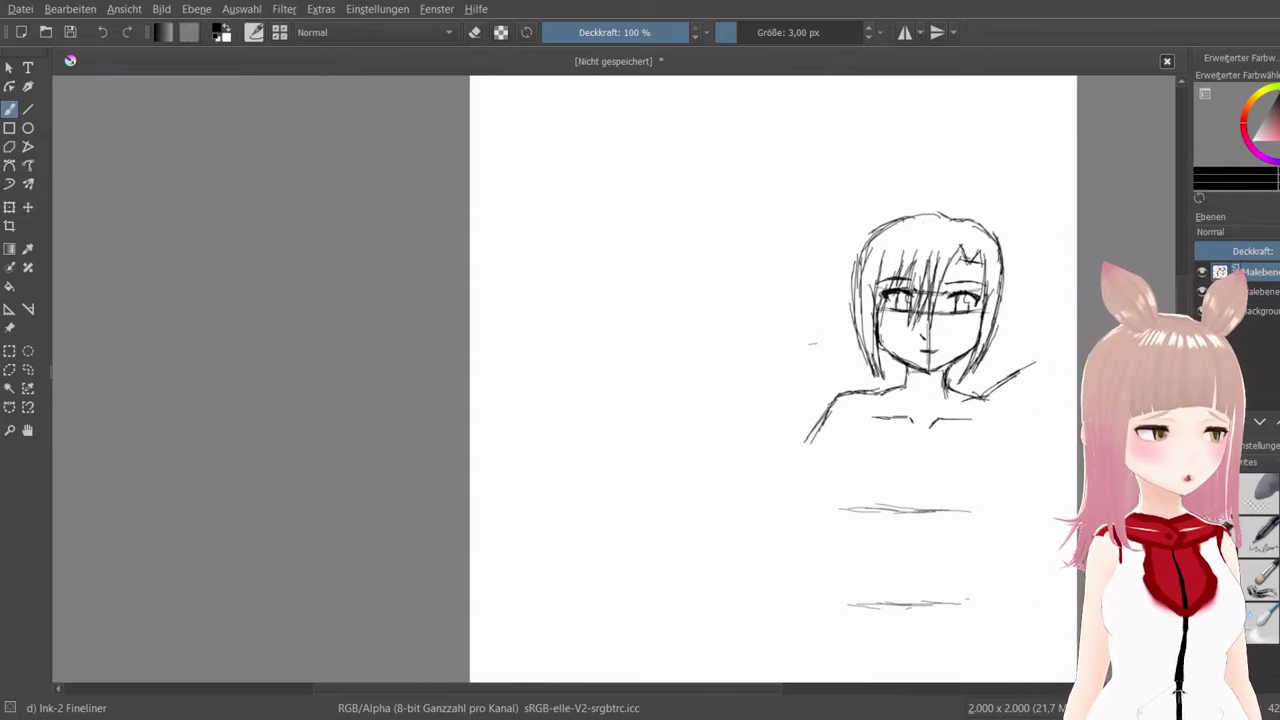
{"action": "mouse_move", "coordinate": [848, 424]}
{"action": "left_mouse_down"}
{"action": "mouse_move", "coordinate": [835, 495]}
{"action": "mouse_move", "coordinate": [845, 508]}
{"action": "left_mouse_up"}
{"action": "left_click_drag", "start_coordinate": [977, 420], "coordinate": [988, 487]}
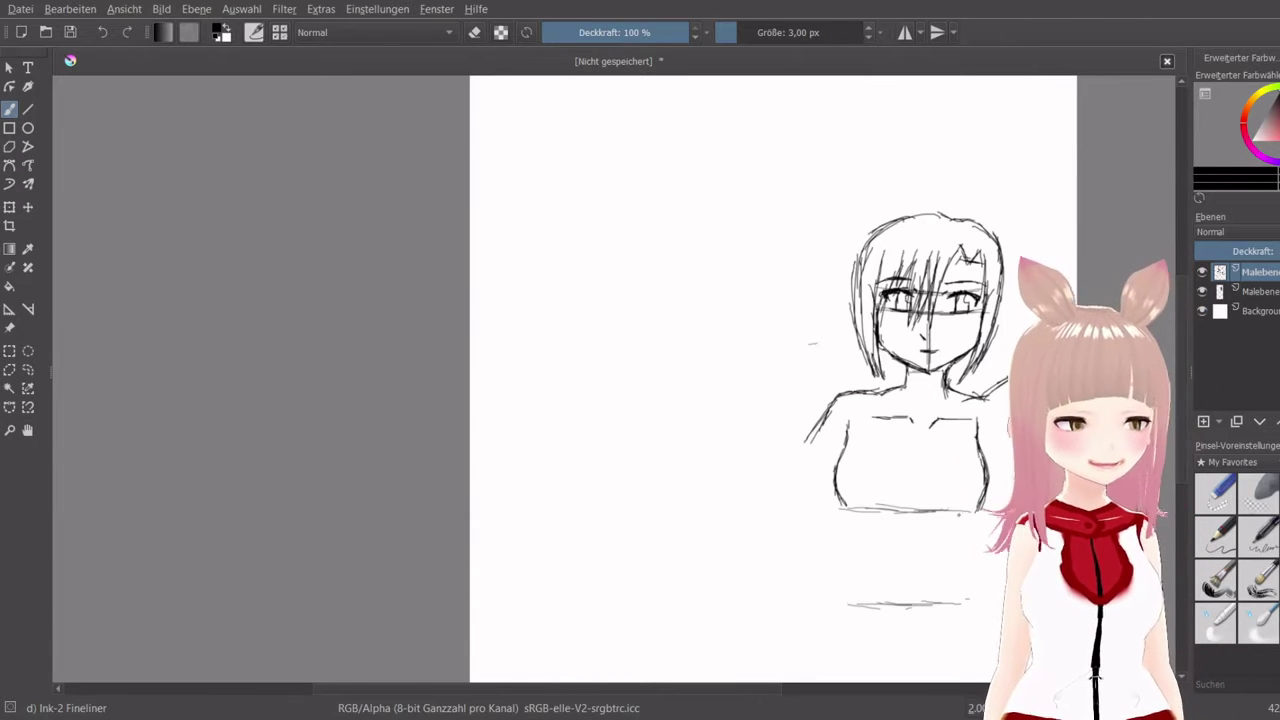
{"action": "mouse_move", "coordinate": [847, 499]}
{"action": "left_mouse_down"}
{"action": "mouse_move", "coordinate": [928, 507]}
{"action": "mouse_move", "coordinate": [916, 502]}
{"action": "left_mouse_up"}
{"action": "key", "text": "ctrl+z"}
{"action": "key", "text": "ctrl+z"}
{"action": "key", "text": "ctrl+z"}
{"action": "key", "text": "ctrl+z"}
{"action": "mouse_move", "coordinate": [894, 506]}
{"action": "left_mouse_down"}
{"action": "mouse_move", "coordinate": [928, 504]}
{"action": "mouse_move", "coordinate": [910, 500]}
{"action": "mouse_move", "coordinate": [967, 543]}
{"action": "mouse_move", "coordinate": [962, 569]}
{"action": "left_mouse_up"}
Draw the waist narrowing and flaring out to the hips on both sides, closed by a horizontal line at the hips
{"action": "mouse_move", "coordinate": [840, 503]}
{"action": "left_mouse_down"}
{"action": "mouse_move", "coordinate": [849, 572]}
{"action": "mouse_move", "coordinate": [837, 613]}
{"action": "left_mouse_up"}
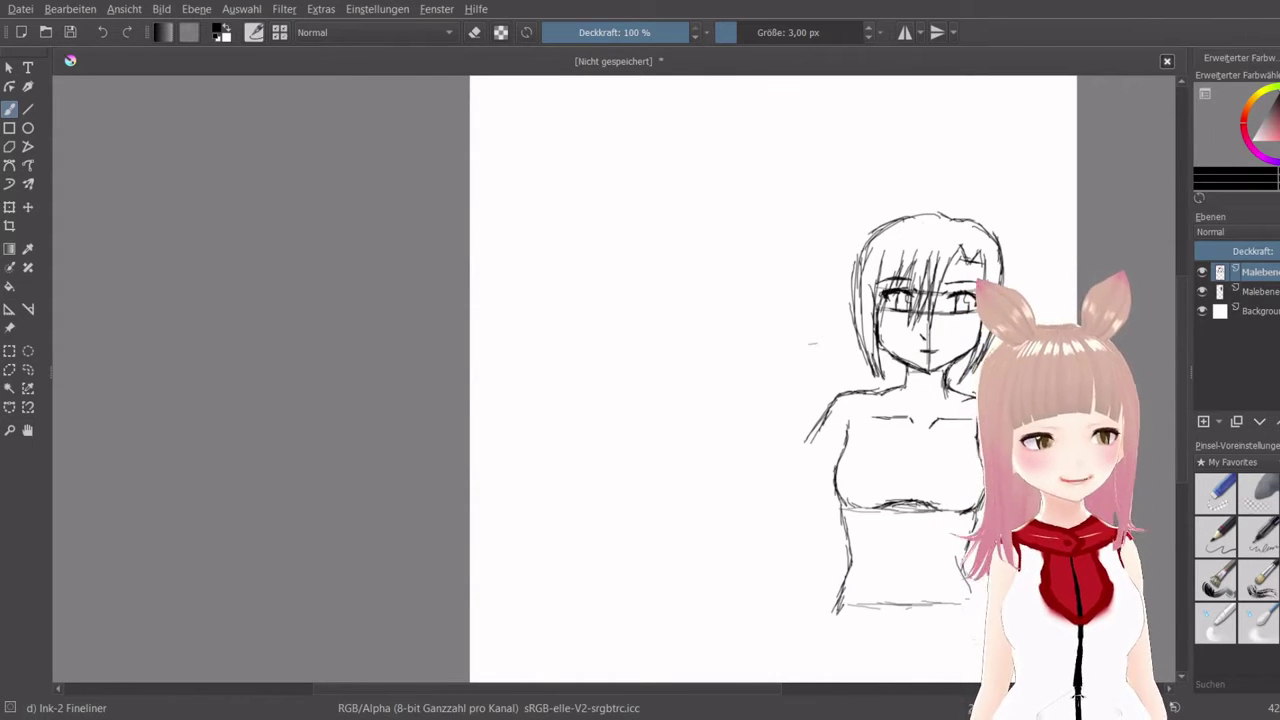
{"action": "left_click_drag", "start_coordinate": [964, 572], "coordinate": [986, 610]}
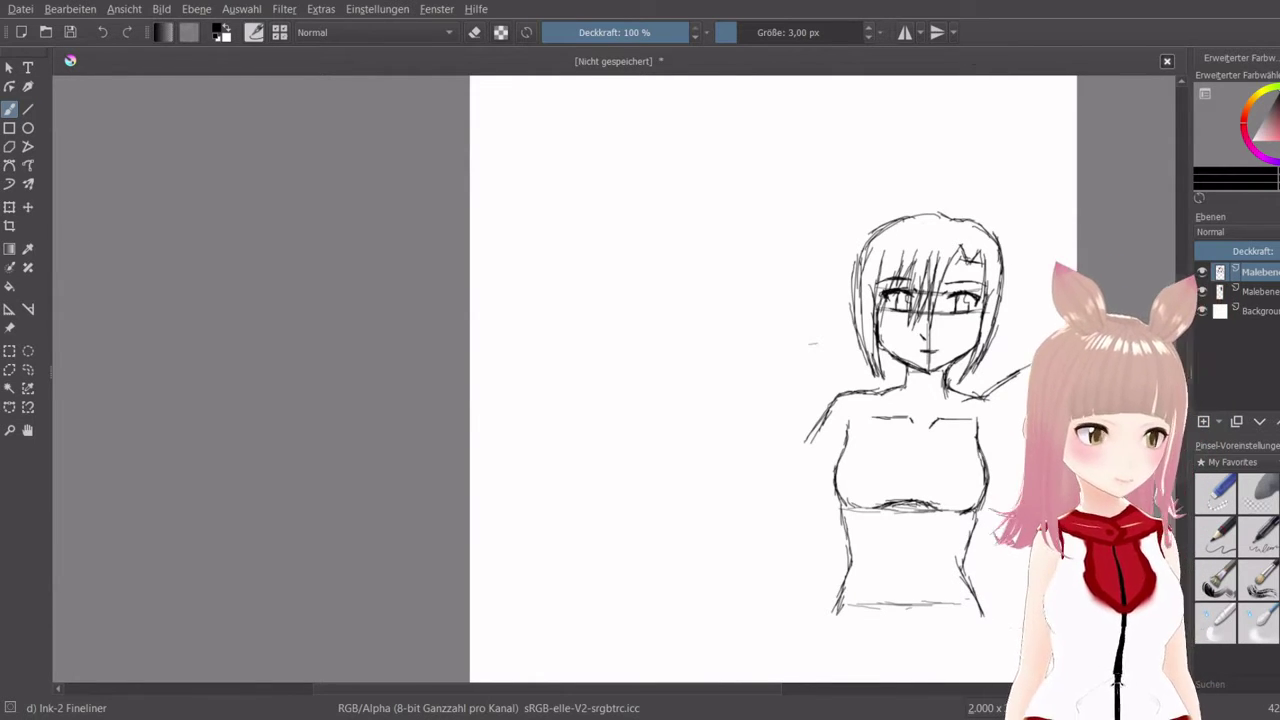
{"action": "mouse_move", "coordinate": [984, 615]}
{"action": "left_mouse_down"}
{"action": "mouse_move", "coordinate": [828, 612]}
{"action": "mouse_move", "coordinate": [922, 612]}
{"action": "left_mouse_up"}
{"action": "key", "text": "ctrl+z"}
{"action": "left_click_drag", "start_coordinate": [836, 613], "coordinate": [918, 614]}
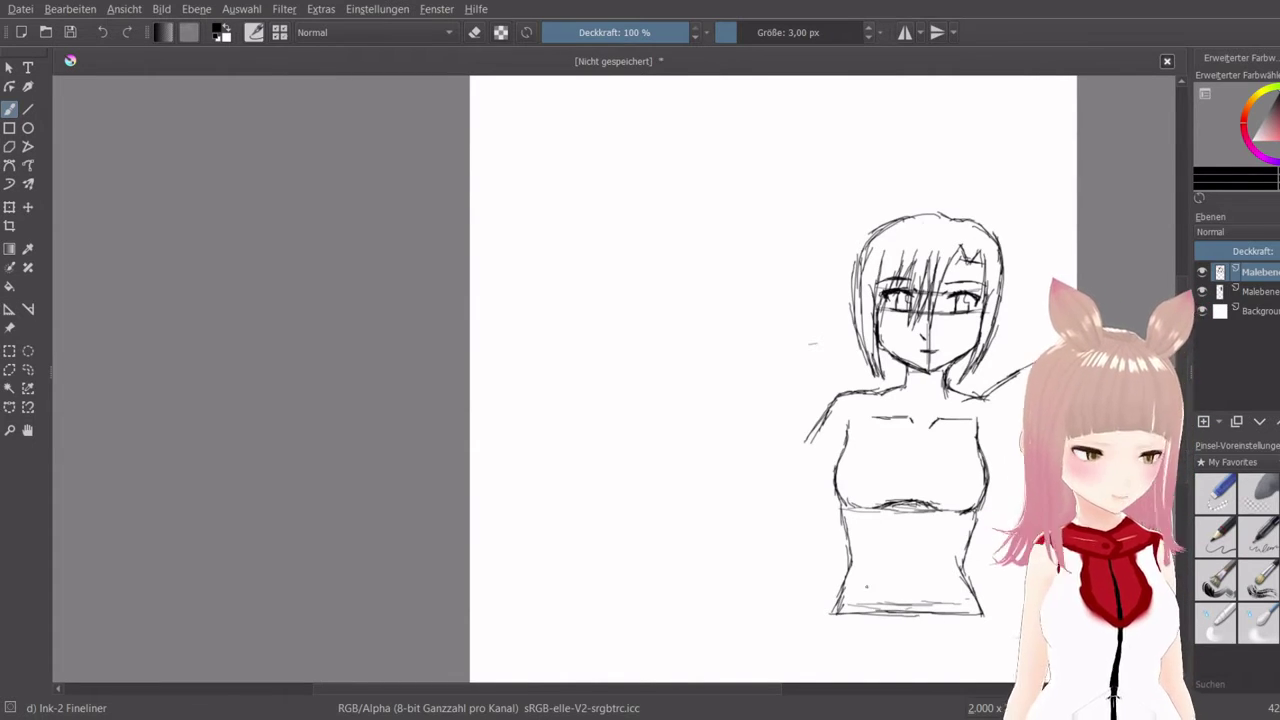
Draw the left-hand arm bent outward at the elbow with the forearm leading back towards the hip
{"action": "left_click_drag", "start_coordinate": [835, 482], "coordinate": [799, 514]}
{"action": "left_click_drag", "start_coordinate": [778, 490], "coordinate": [830, 558]}
{"action": "key", "text": "ctrl+z"}
{"action": "key", "text": "ctrl+z"}
{"action": "mouse_move", "coordinate": [802, 446]}
{"action": "left_mouse_down"}
{"action": "mouse_move", "coordinate": [826, 420]}
{"action": "mouse_move", "coordinate": [748, 500]}
{"action": "mouse_move", "coordinate": [762, 540]}
{"action": "mouse_move", "coordinate": [758, 528]}
{"action": "left_mouse_up"}
{"action": "left_click_drag", "start_coordinate": [760, 530], "coordinate": [784, 562]}
{"action": "left_click_drag", "start_coordinate": [758, 528], "coordinate": [820, 588]}
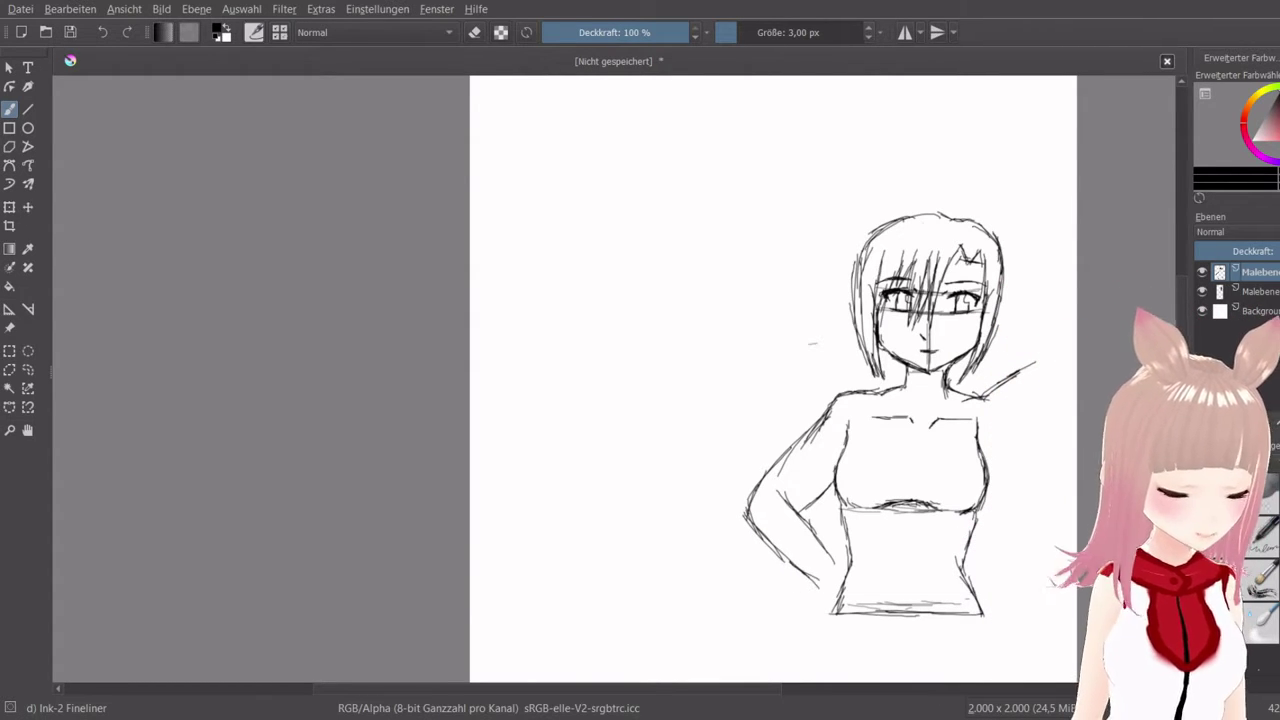
Sketch the raised right-hand arm and draw the bent arm's hand resting beside the hip
{"action": "left_click_drag", "start_coordinate": [1041, 349], "coordinate": [1017, 368]}
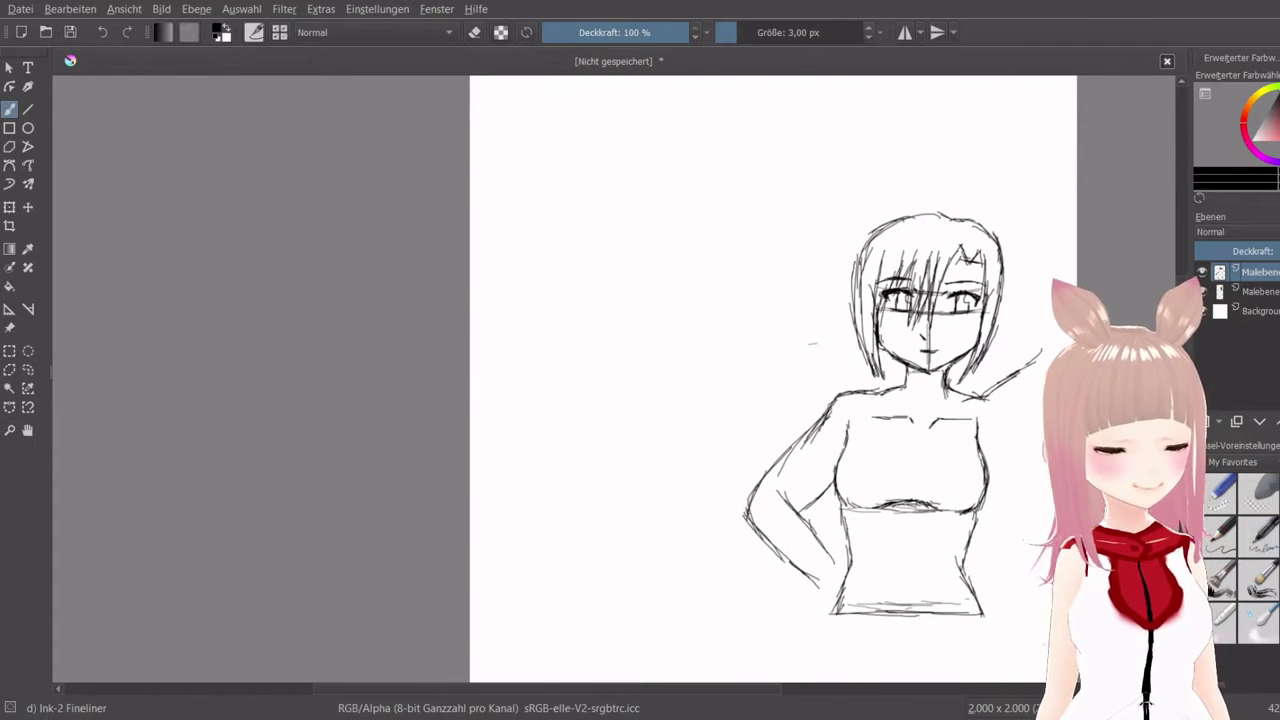
{"action": "left_click_drag", "start_coordinate": [1182, 340], "coordinate": [1182, 355]}
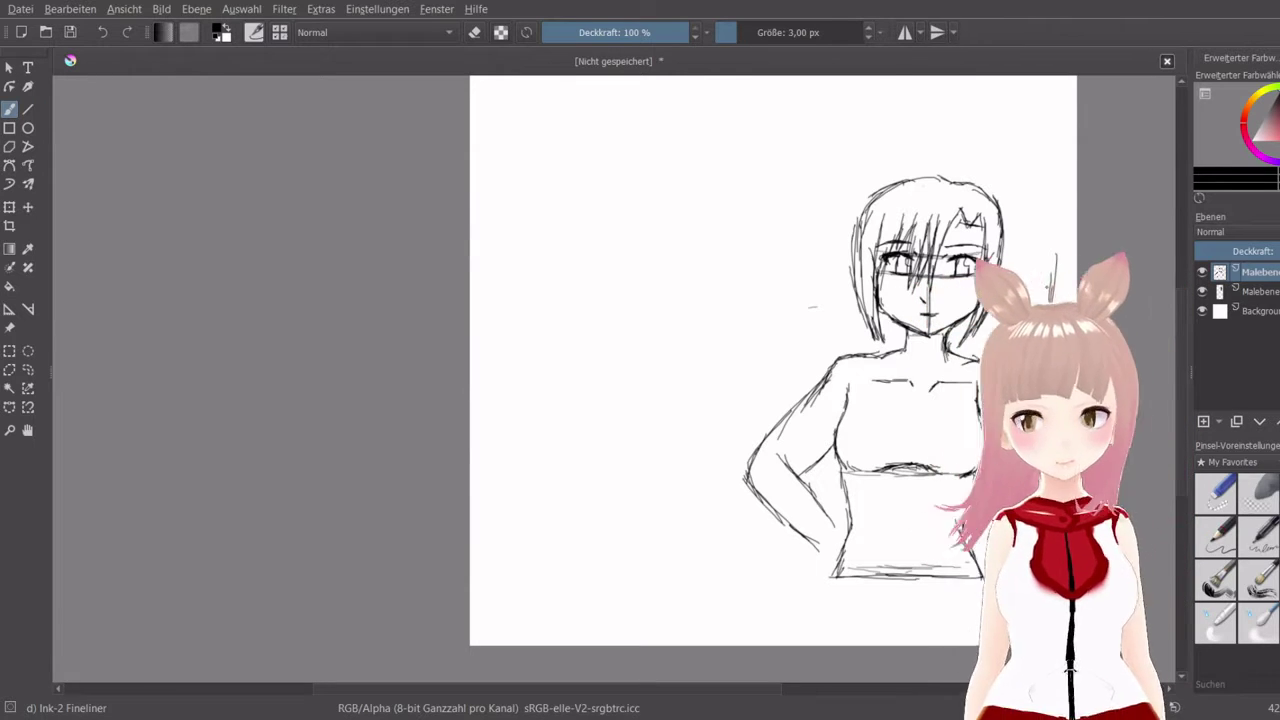
{"action": "mouse_move", "coordinate": [818, 543]}
{"action": "left_mouse_down"}
{"action": "mouse_move", "coordinate": [791, 575]}
{"action": "mouse_move", "coordinate": [823, 571]}
{"action": "mouse_move", "coordinate": [832, 542]}
{"action": "left_mouse_up"}
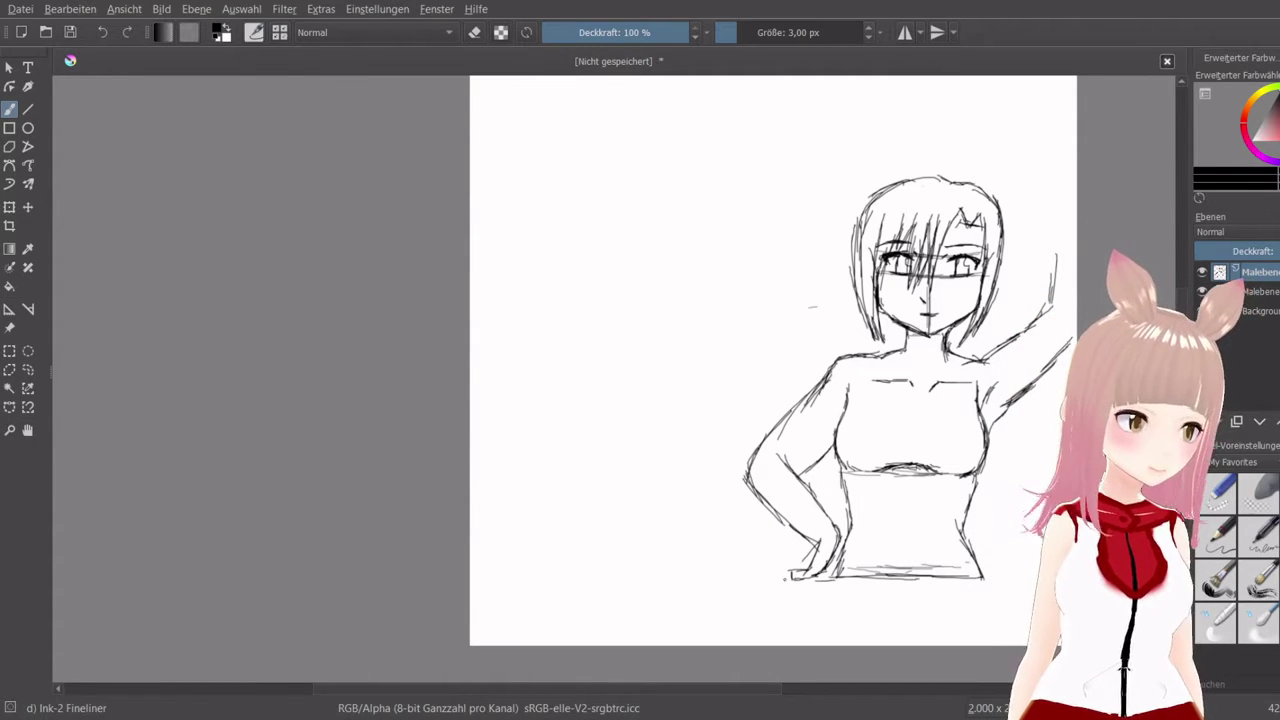
Draw a tabletop line across the figure's hips with side edges running down to the canvas's lower border
{"action": "left_click_drag", "start_coordinate": [778, 577], "coordinate": [1000, 575]}
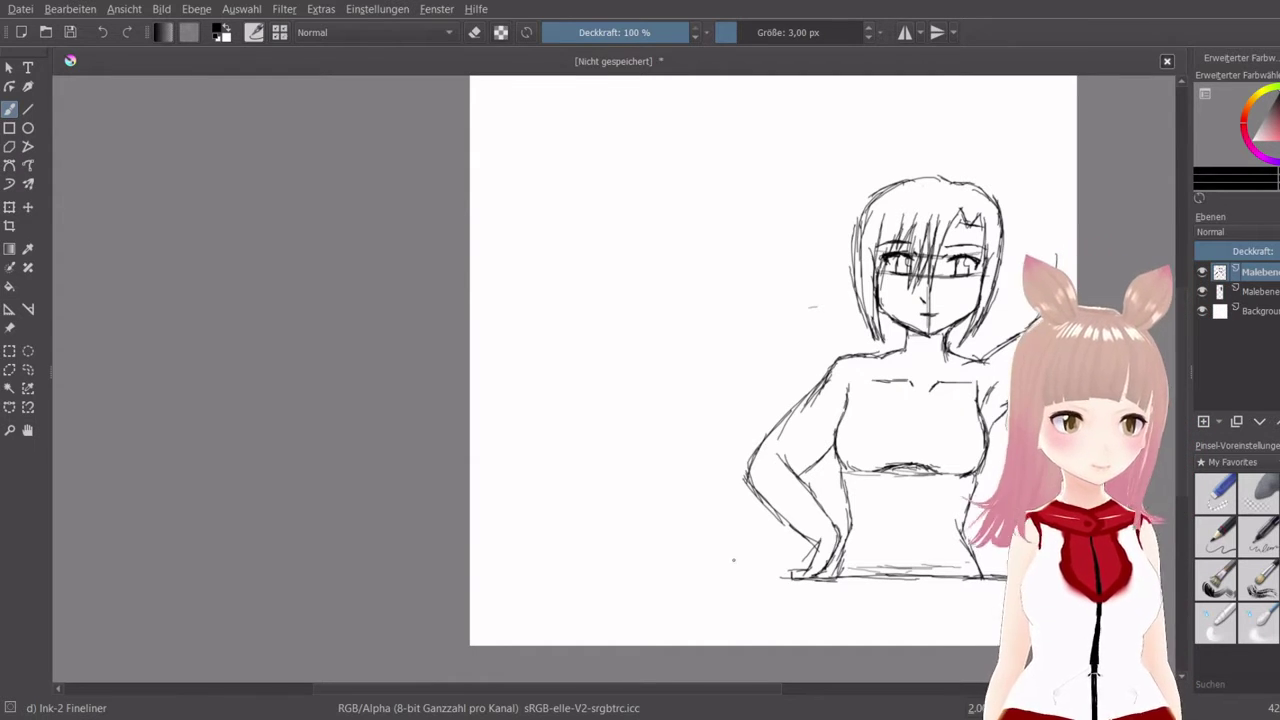
{"action": "left_click_drag", "start_coordinate": [789, 575], "coordinate": [762, 578]}
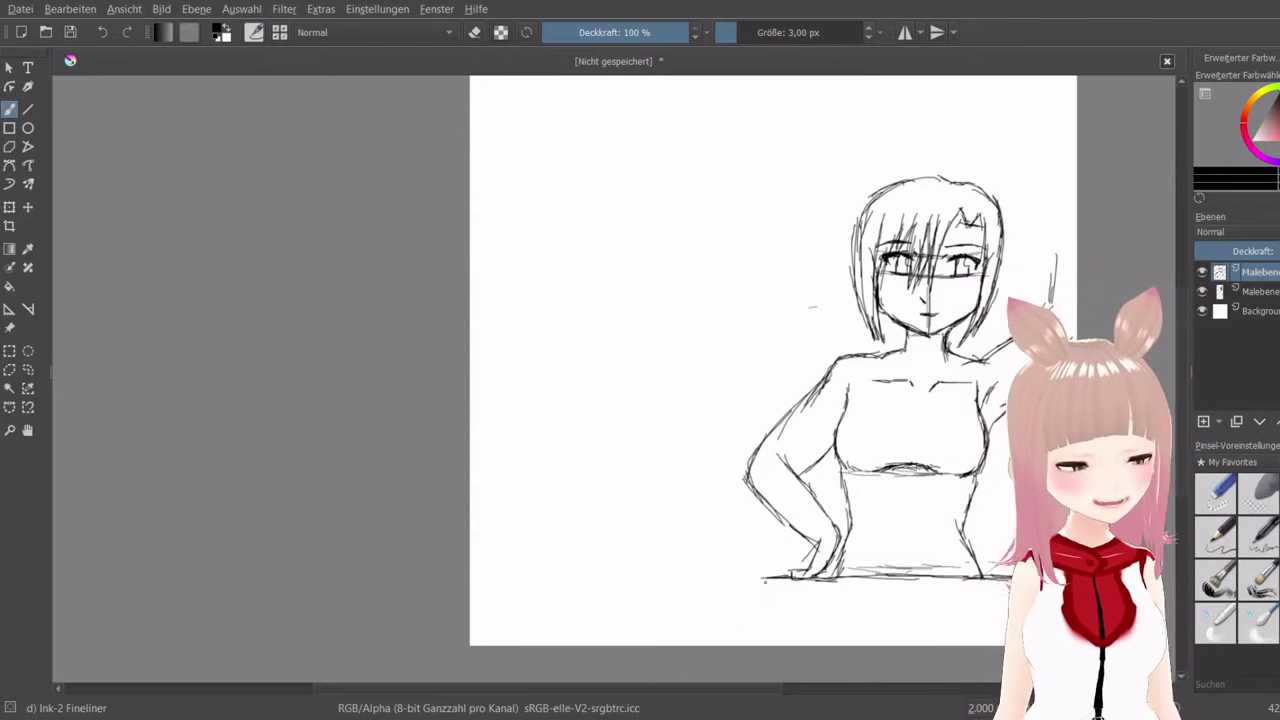
{"action": "left_click_drag", "start_coordinate": [762, 578], "coordinate": [764, 644]}
{"action": "left_click_drag", "start_coordinate": [764, 600], "coordinate": [768, 646]}
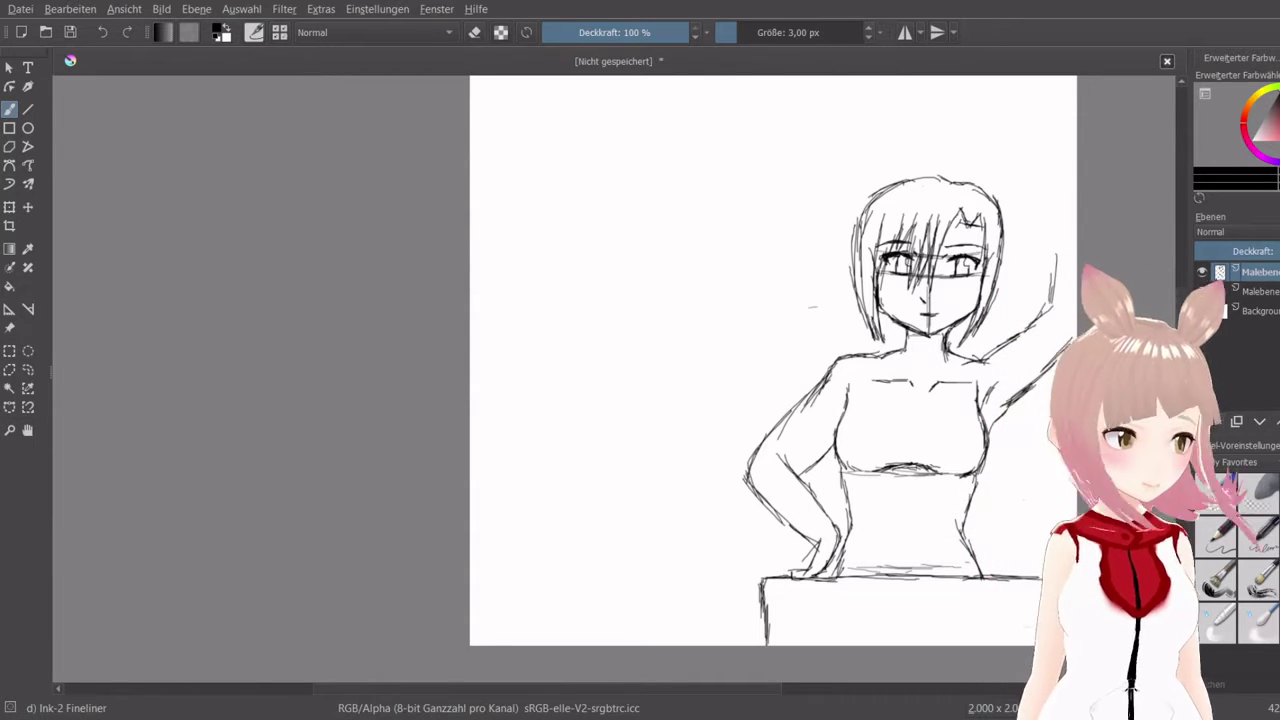
On a new paint layer, draw a horizontal waist line at the tabletop and move it to the empty area left of the figure
{"action": "left_click", "coordinate": [1203, 421]}
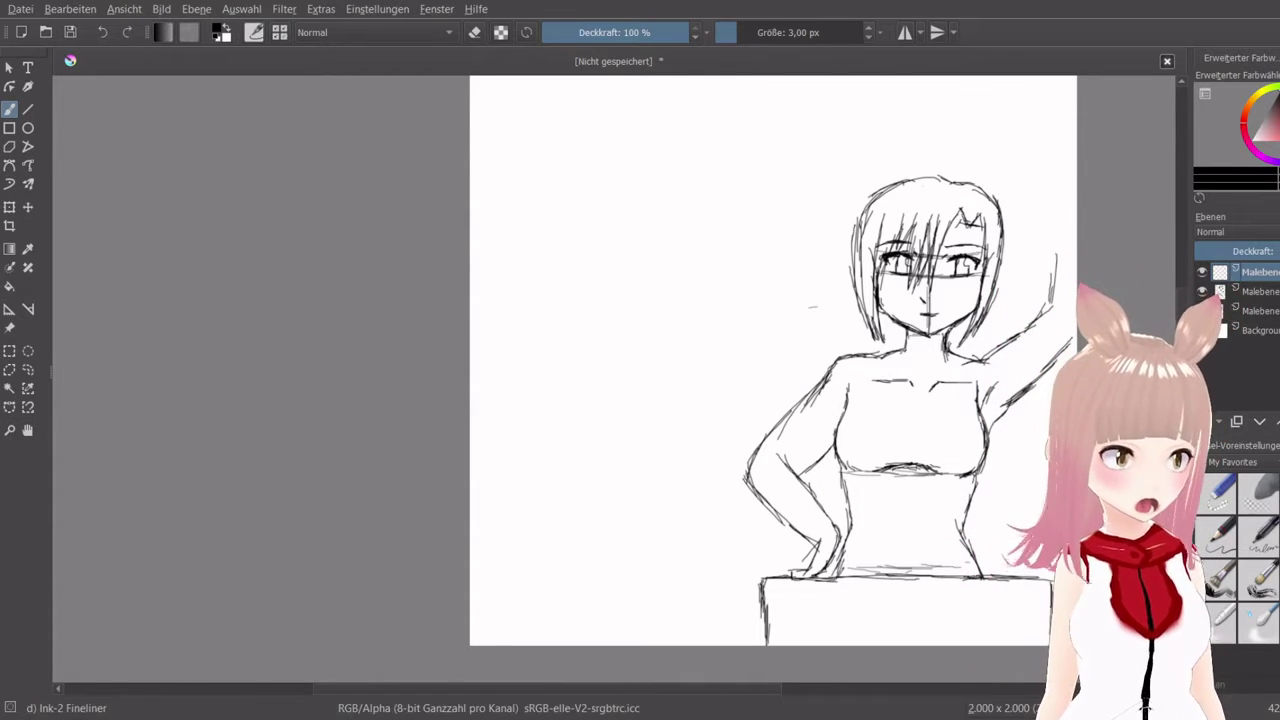
{"action": "left_click_drag", "start_coordinate": [970, 569], "coordinate": [836, 576]}
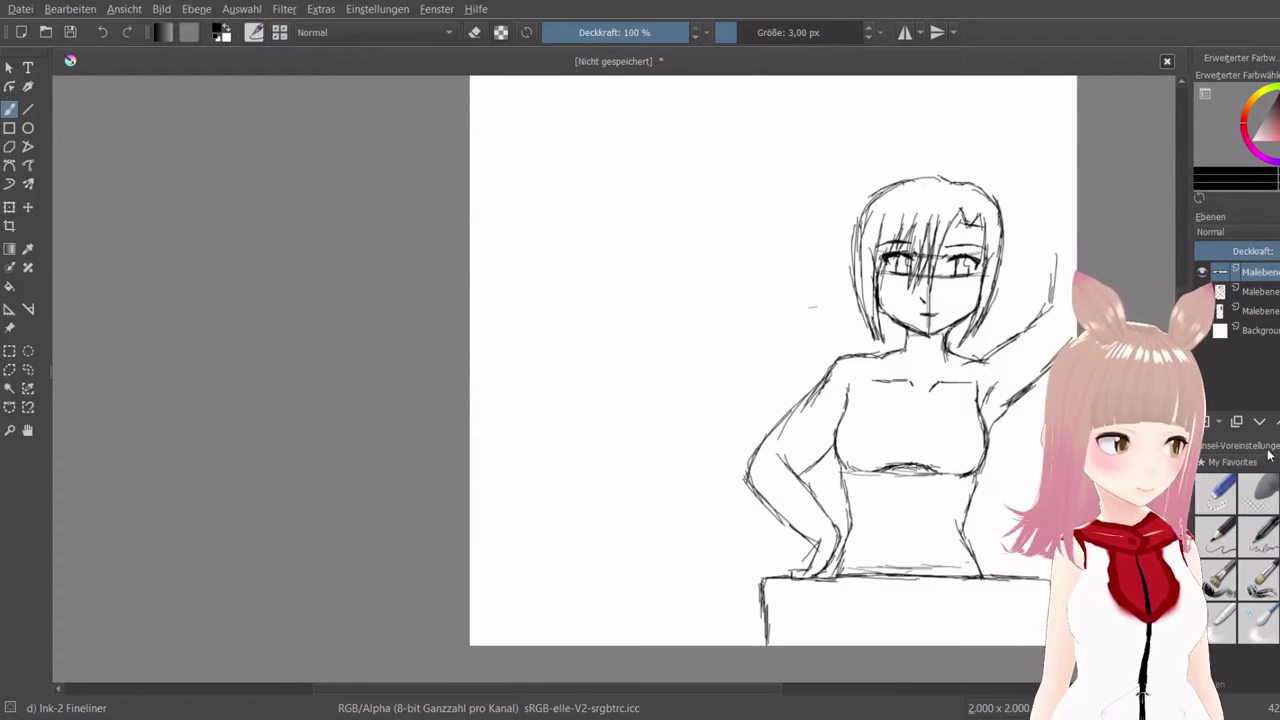
{"action": "key", "text": "t"}
{"action": "mouse_move", "coordinate": [777, 464]}
{"action": "left_mouse_down"}
{"action": "mouse_move", "coordinate": [660, 491]}
{"action": "mouse_move", "coordinate": [488, 484]}
{"action": "mouse_move", "coordinate": [485, 438]}
{"action": "mouse_move", "coordinate": [460, 391]}
{"action": "left_mouse_up"}
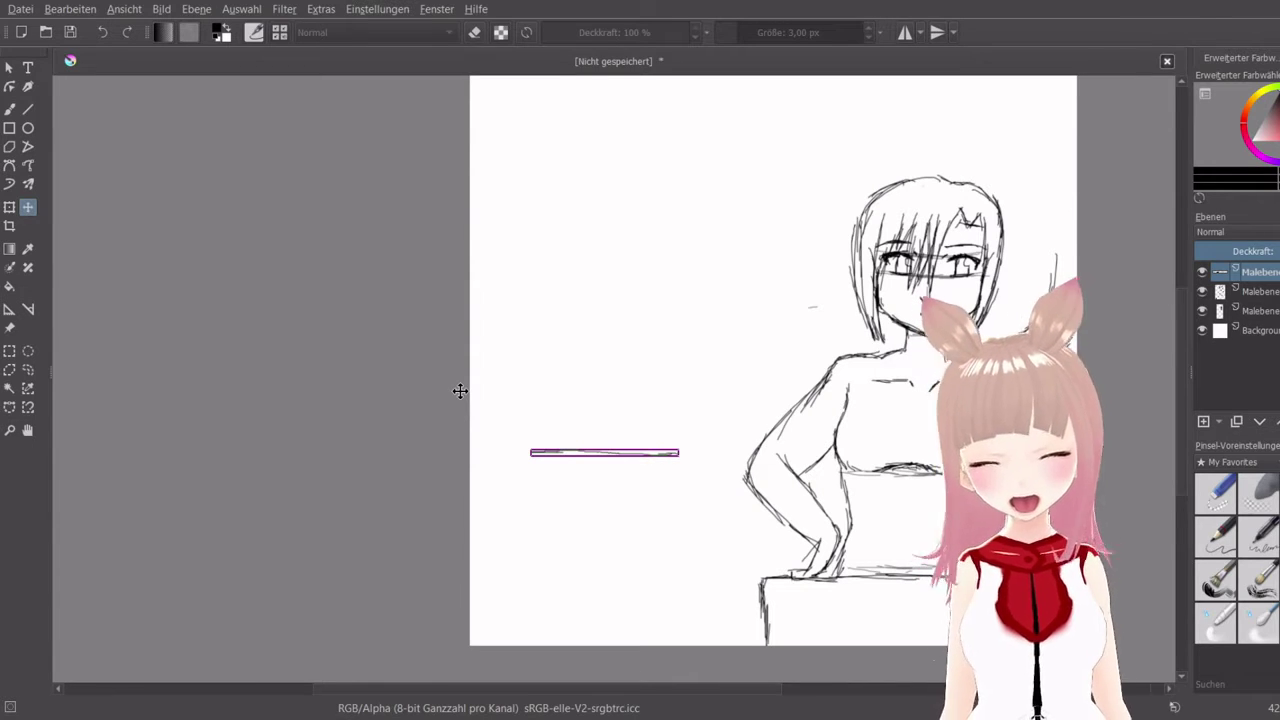
{"action": "left_click", "coordinate": [10, 107]}
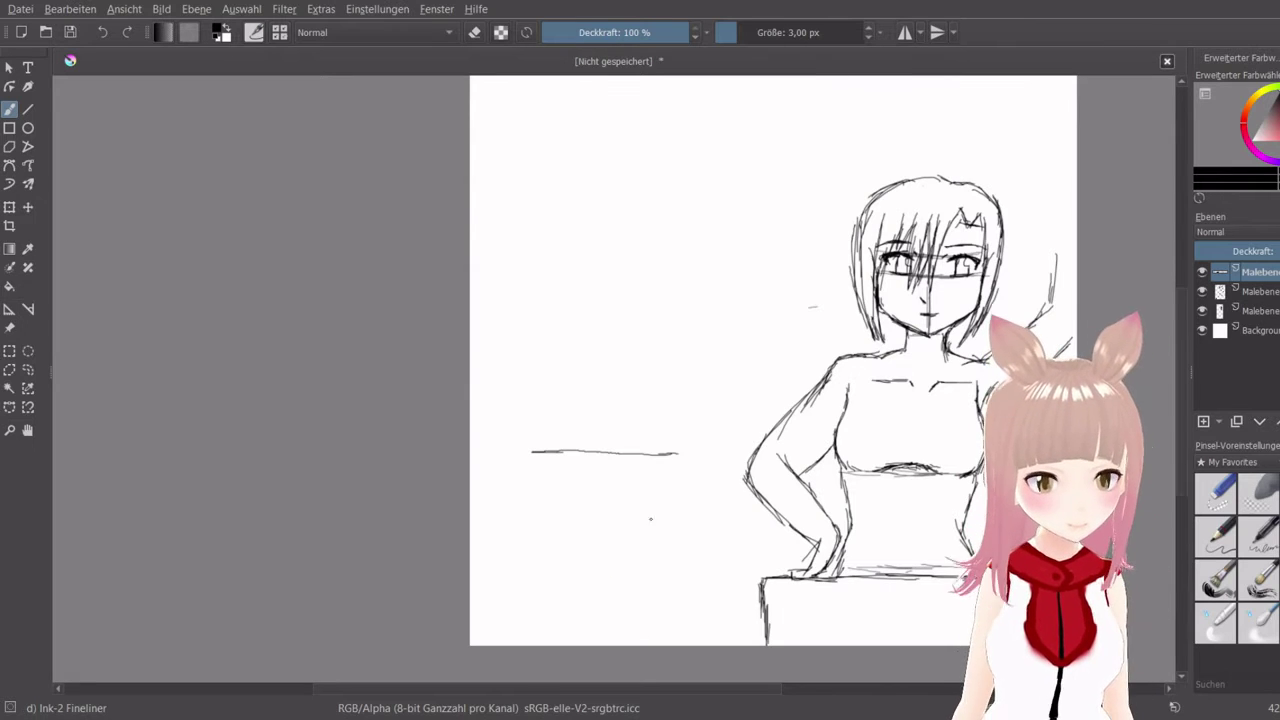
Outline a separate lower body below the waist line, with hip sides and thigh contours slanting down towards the canvas's left edge
{"action": "mouse_move", "coordinate": [677, 478]}
{"action": "left_mouse_down"}
{"action": "mouse_move", "coordinate": [672, 518]}
{"action": "mouse_move", "coordinate": [618, 557]}
{"action": "left_mouse_up"}
{"action": "mouse_move", "coordinate": [533, 453]}
{"action": "left_mouse_down"}
{"action": "mouse_move", "coordinate": [535, 497]}
{"action": "mouse_move", "coordinate": [528, 489]}
{"action": "mouse_move", "coordinate": [480, 530]}
{"action": "left_mouse_up"}
{"action": "key", "text": "ctrl+z"}
{"action": "left_click_drag", "start_coordinate": [533, 490], "coordinate": [471, 527]}
{"action": "mouse_move", "coordinate": [645, 537]}
{"action": "left_mouse_down"}
{"action": "mouse_move", "coordinate": [533, 615]}
{"action": "mouse_move", "coordinate": [582, 590]}
{"action": "left_mouse_up"}
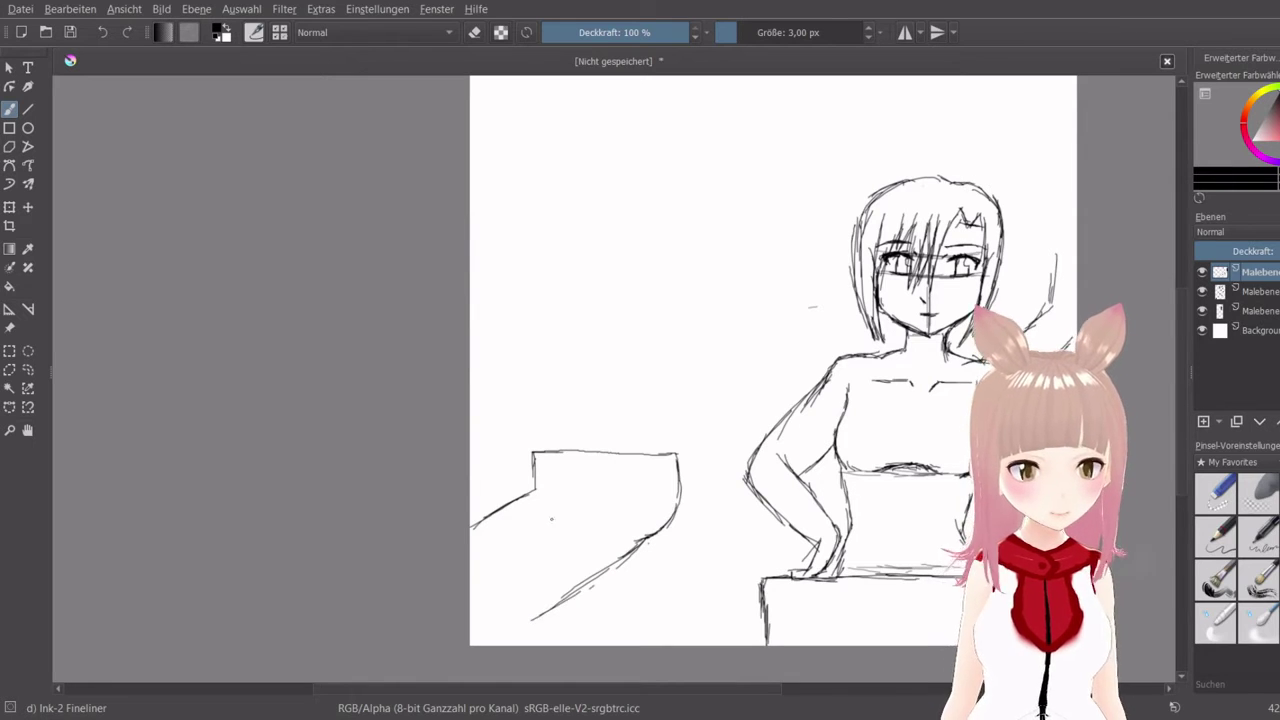
Draw the curved skirt hem across the thighs, the line dividing the legs and the extended lower contour of the near leg
{"action": "mouse_move", "coordinate": [500, 505]}
{"action": "left_mouse_down"}
{"action": "mouse_move", "coordinate": [543, 505]}
{"action": "mouse_move", "coordinate": [583, 529]}
{"action": "mouse_move", "coordinate": [602, 576]}
{"action": "left_mouse_up"}
{"action": "left_click_drag", "start_coordinate": [558, 517], "coordinate": [510, 543]}
{"action": "left_click_drag", "start_coordinate": [540, 527], "coordinate": [482, 568]}
{"action": "left_click_drag", "start_coordinate": [518, 540], "coordinate": [470, 578]}
{"action": "left_click_drag", "start_coordinate": [532, 533], "coordinate": [510, 548]}
{"action": "mouse_move", "coordinate": [556, 600]}
{"action": "left_mouse_down"}
{"action": "mouse_move", "coordinate": [504, 621]}
{"action": "mouse_move", "coordinate": [516, 616]}
{"action": "left_mouse_up"}
{"action": "left_click_drag", "start_coordinate": [594, 580], "coordinate": [556, 602]}
{"action": "left_click_drag", "start_coordinate": [552, 604], "coordinate": [520, 618]}
{"action": "mouse_move", "coordinate": [655, 532]}
{"action": "left_mouse_down"}
{"action": "mouse_move", "coordinate": [634, 550]}
{"action": "mouse_move", "coordinate": [650, 544]}
{"action": "left_mouse_up"}
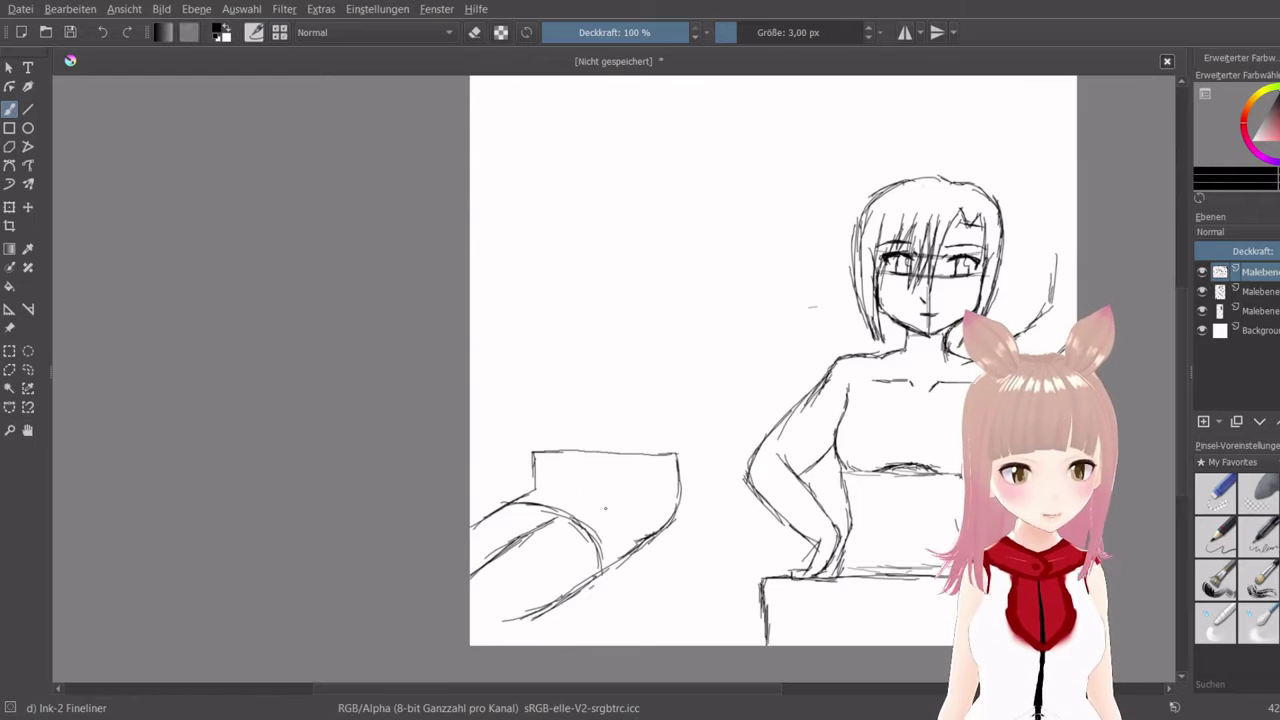
Add a short crease on the skirt, reinforce its underside contour and draw a short stroke from the leg to the canvas's lower border
{"action": "mouse_move", "coordinate": [569, 493]}
{"action": "left_mouse_down"}
{"action": "mouse_move", "coordinate": [606, 496]}
{"action": "mouse_move", "coordinate": [600, 560]}
{"action": "left_mouse_up"}
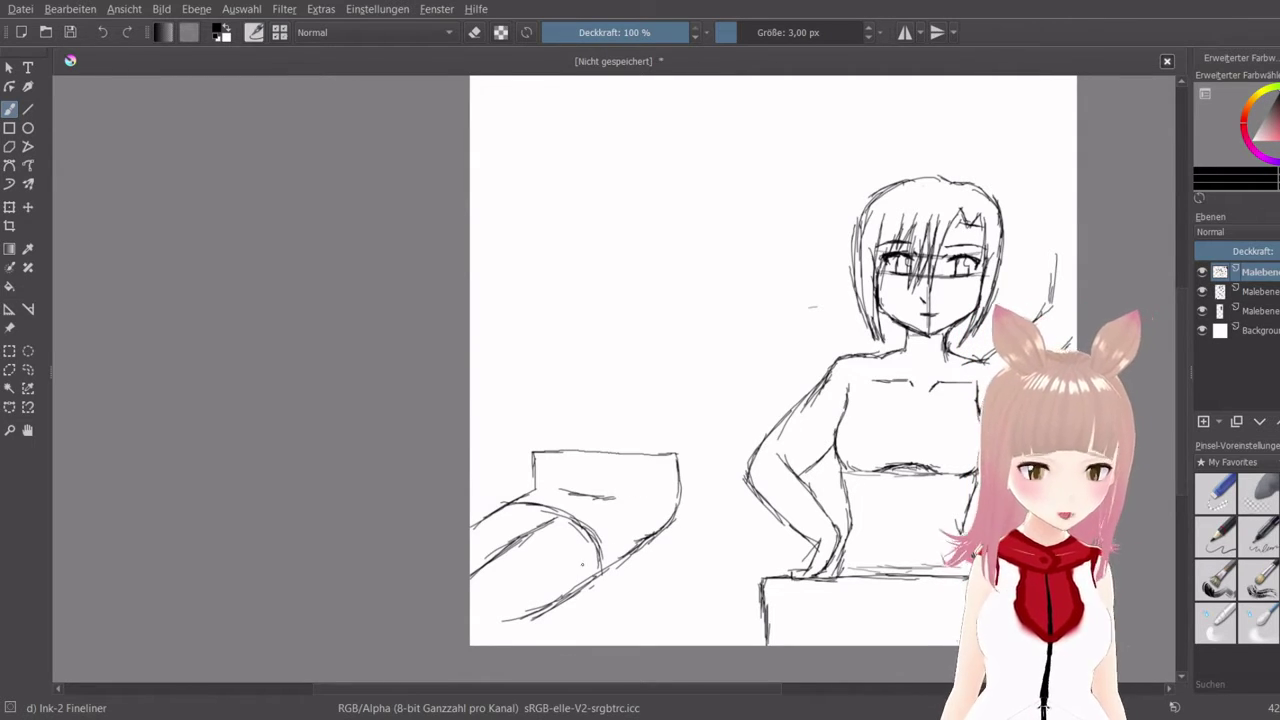
{"action": "left_click_drag", "start_coordinate": [535, 616], "coordinate": [542, 640]}
{"action": "mouse_move", "coordinate": [537, 616]}
{"action": "left_mouse_down"}
{"action": "mouse_move", "coordinate": [543, 644]}
{"action": "mouse_move", "coordinate": [540, 631]}
{"action": "left_mouse_up"}
{"action": "left_click_drag", "start_coordinate": [668, 527], "coordinate": [601, 568]}
{"action": "mouse_move", "coordinate": [653, 537]}
{"action": "left_mouse_down"}
{"action": "mouse_move", "coordinate": [631, 552]}
{"action": "mouse_move", "coordinate": [646, 546]}
{"action": "left_mouse_up"}
{"action": "mouse_move", "coordinate": [678, 458]}
{"action": "left_mouse_down"}
{"action": "mouse_move", "coordinate": [678, 504]}
{"action": "mouse_move", "coordinate": [656, 544]}
{"action": "left_mouse_up"}
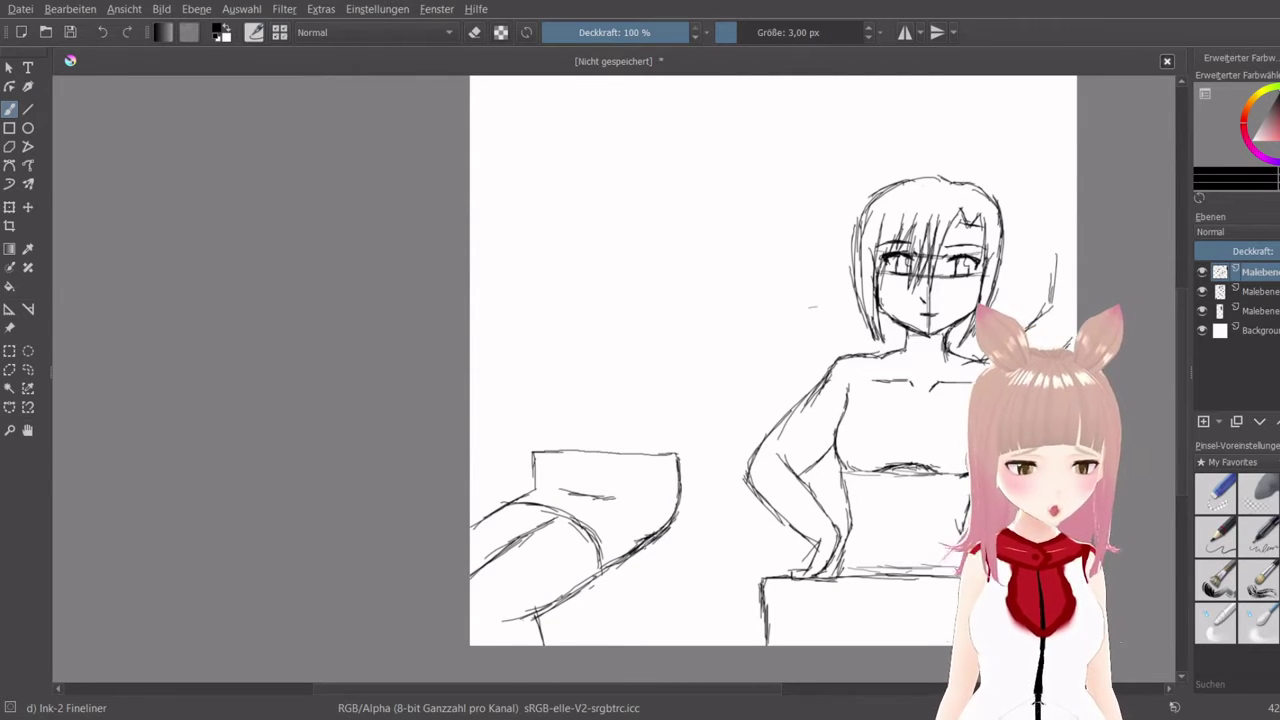
Draw a waistband line just below the skirt's upper edge and move the whole lower-body sketch slightly down
{"action": "mouse_move", "coordinate": [551, 468]}
{"action": "left_mouse_down"}
{"action": "mouse_move", "coordinate": [678, 470]}
{"action": "mouse_move", "coordinate": [666, 476]}
{"action": "left_mouse_up"}
{"action": "key", "text": "ctrl+z"}
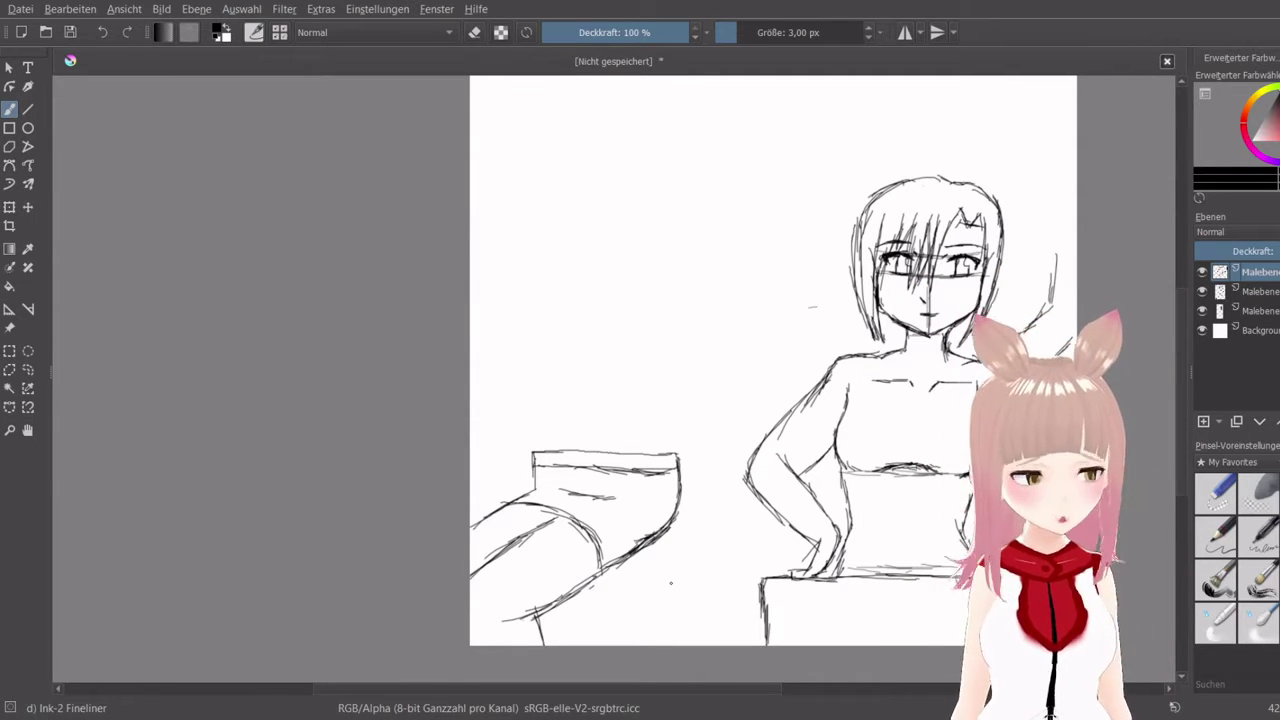
{"action": "left_click", "coordinate": [28, 207]}
{"action": "mouse_move", "coordinate": [577, 505]}
{"action": "left_mouse_down"}
{"action": "mouse_move", "coordinate": [563, 537]}
{"action": "mouse_move", "coordinate": [583, 520]}
{"action": "mouse_move", "coordinate": [577, 534]}
{"action": "left_mouse_up"}
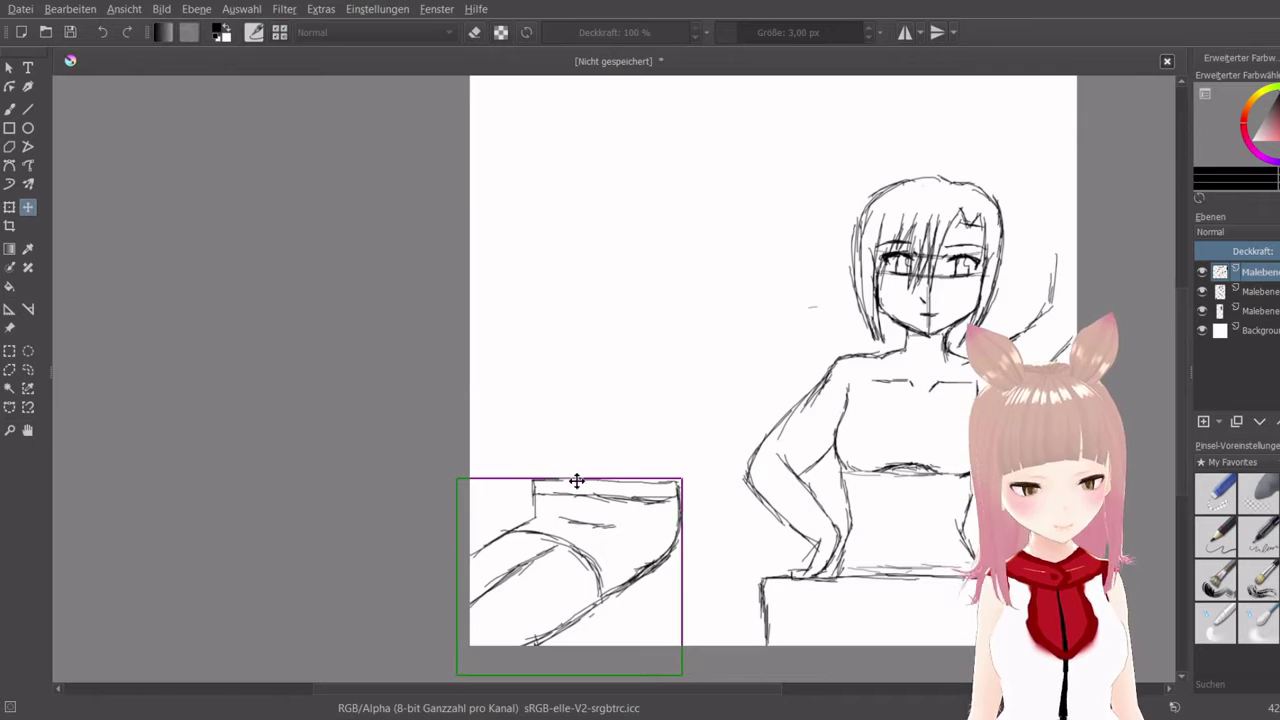
{"action": "left_click", "coordinate": [10, 108]}
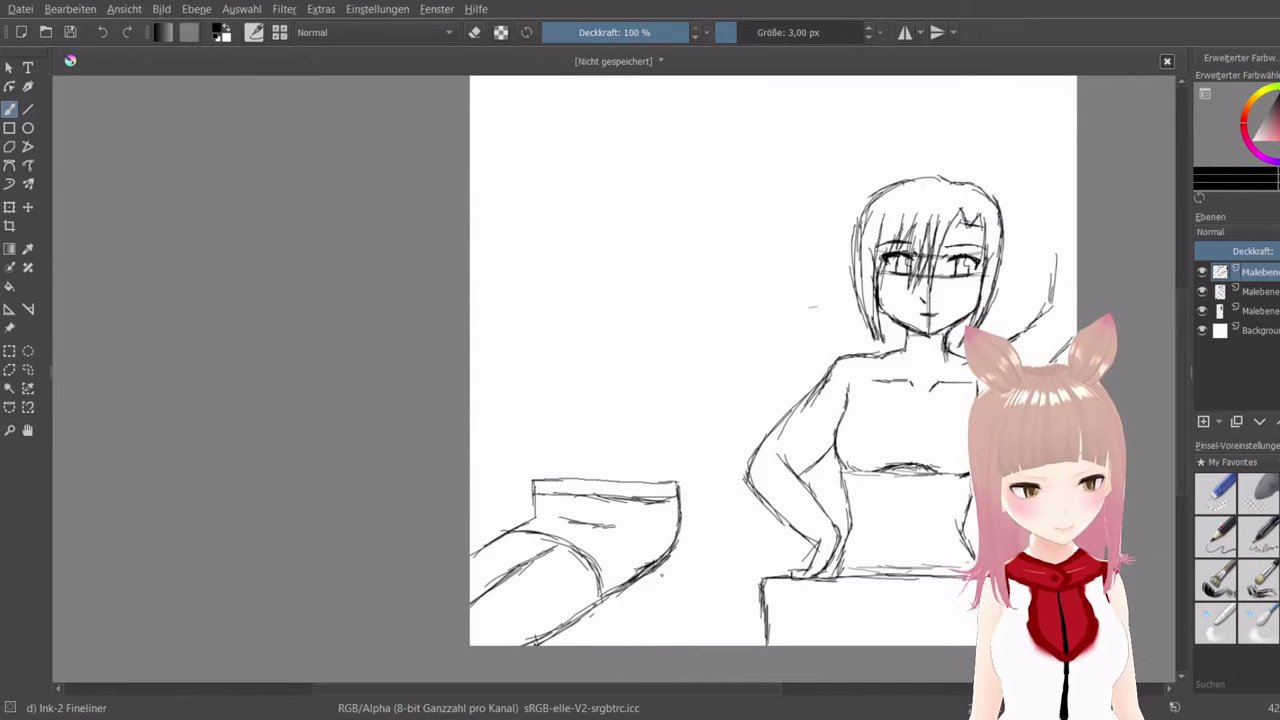
Draw a table edge and leg beneath the separate lower body, and add inner frame lines to the figure's table
{"action": "mouse_move", "coordinate": [648, 576]}
{"action": "left_mouse_down"}
{"action": "mouse_move", "coordinate": [687, 577]}
{"action": "mouse_move", "coordinate": [673, 577]}
{"action": "mouse_move", "coordinate": [678, 615]}
{"action": "left_mouse_up"}
{"action": "left_click_drag", "start_coordinate": [684, 577], "coordinate": [676, 646]}
{"action": "mouse_move", "coordinate": [630, 589]}
{"action": "left_mouse_down"}
{"action": "mouse_move", "coordinate": [660, 594]}
{"action": "mouse_move", "coordinate": [655, 646]}
{"action": "left_mouse_up"}
{"action": "left_click_drag", "start_coordinate": [622, 589], "coordinate": [645, 591]}
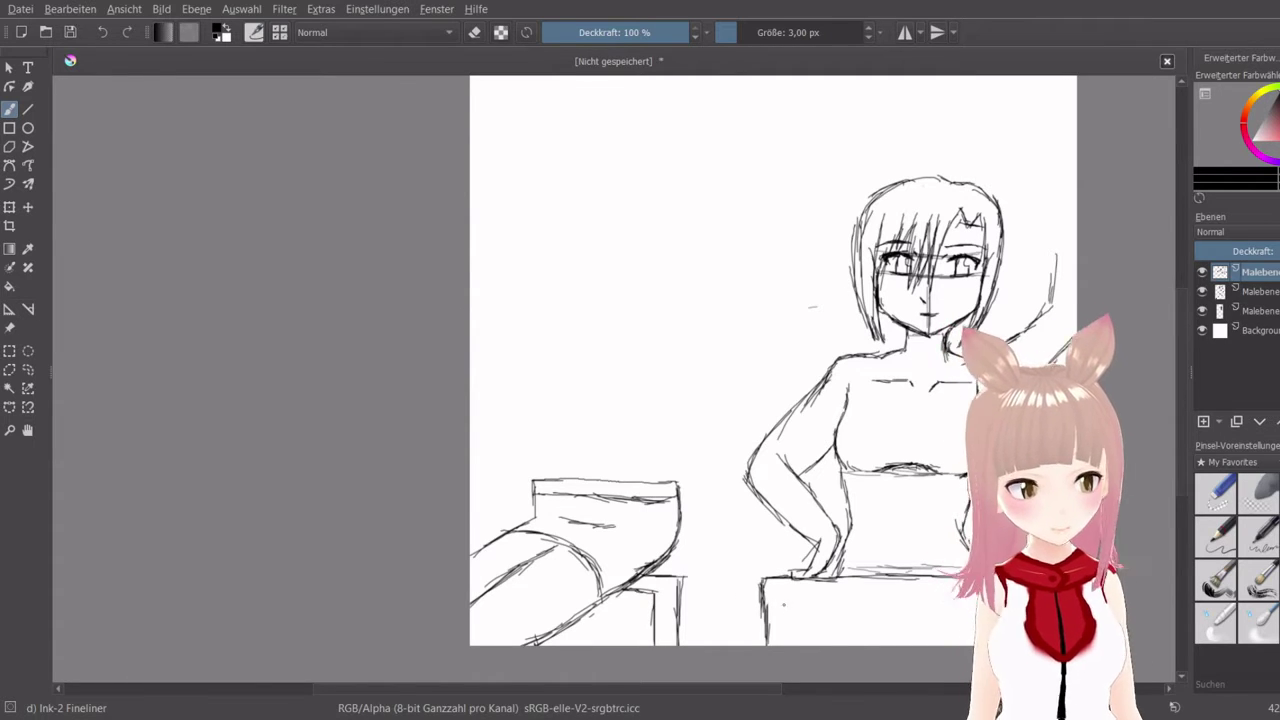
{"action": "mouse_move", "coordinate": [786, 600]}
{"action": "left_mouse_down"}
{"action": "mouse_move", "coordinate": [789, 646]}
{"action": "mouse_move", "coordinate": [824, 600]}
{"action": "mouse_move", "coordinate": [912, 602]}
{"action": "mouse_move", "coordinate": [868, 604]}
{"action": "mouse_move", "coordinate": [894, 606]}
{"action": "left_mouse_up"}
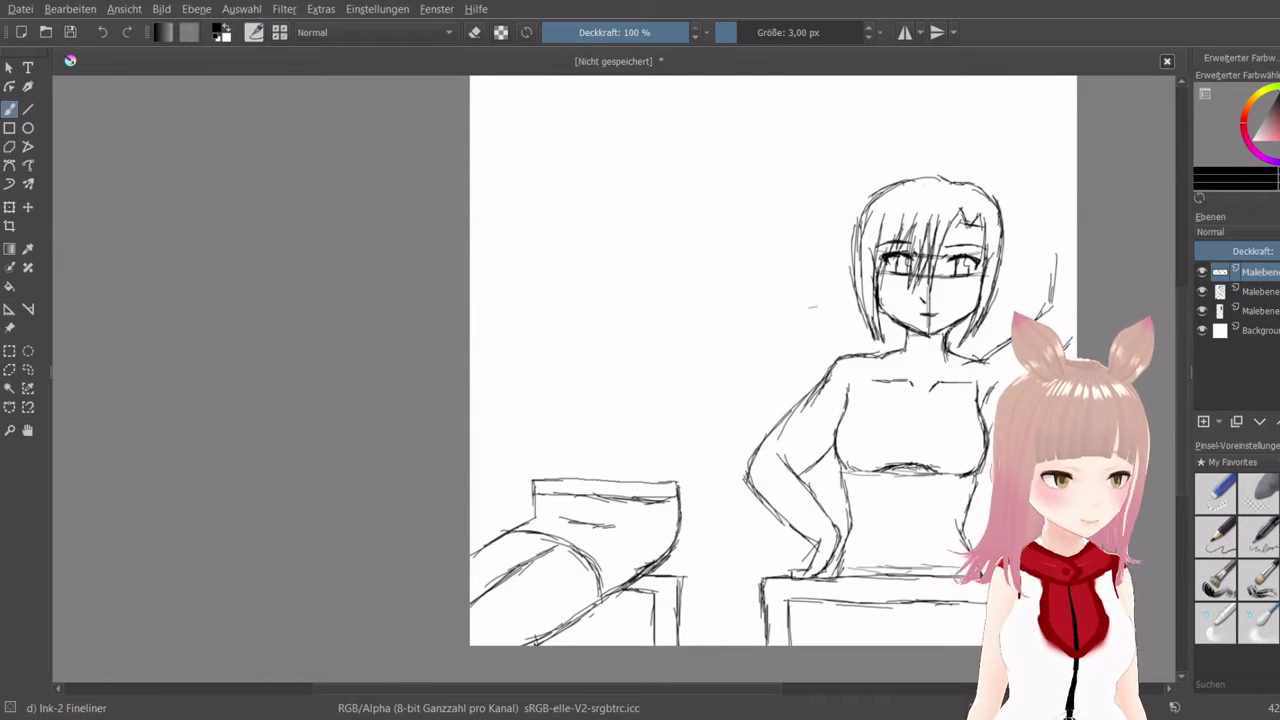
On the figure's layer, draw both contours of the raised forearm leading upward beside the head
{"action": "left_click", "coordinate": [1251, 291]}
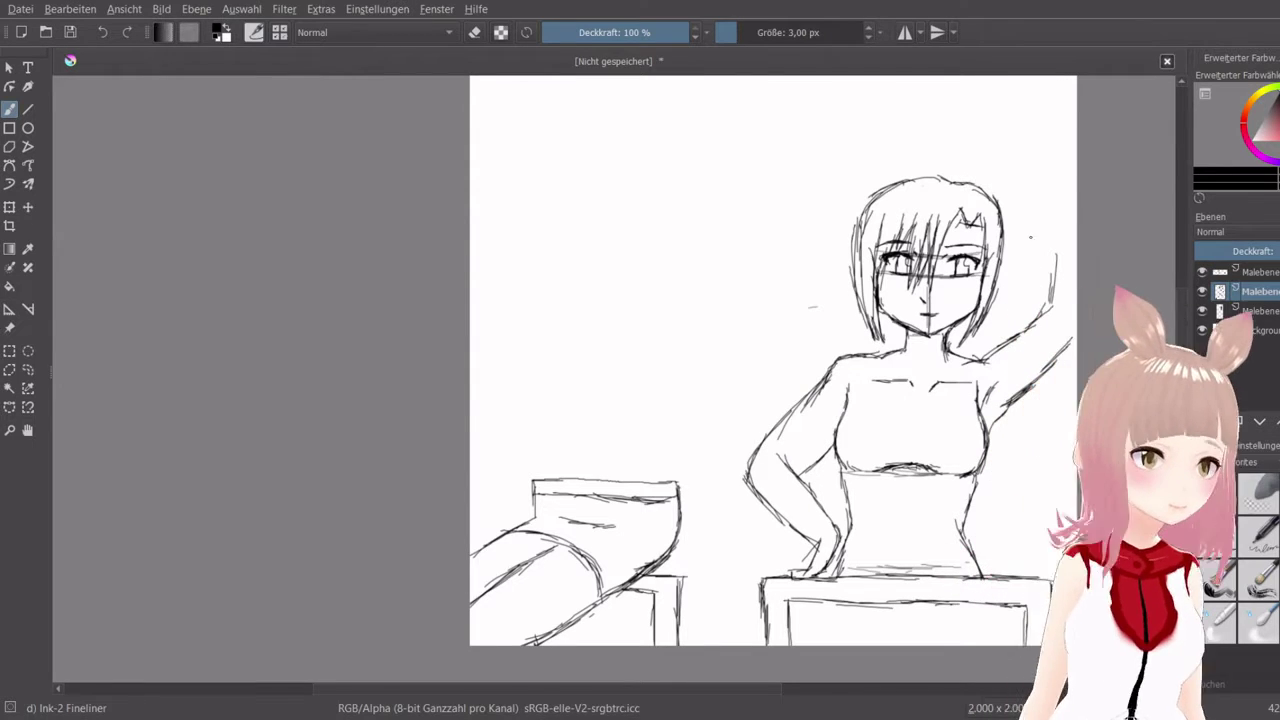
{"action": "left_click_drag", "start_coordinate": [1031, 218], "coordinate": [1048, 296]}
{"action": "left_click_drag", "start_coordinate": [1067, 217], "coordinate": [1071, 256]}
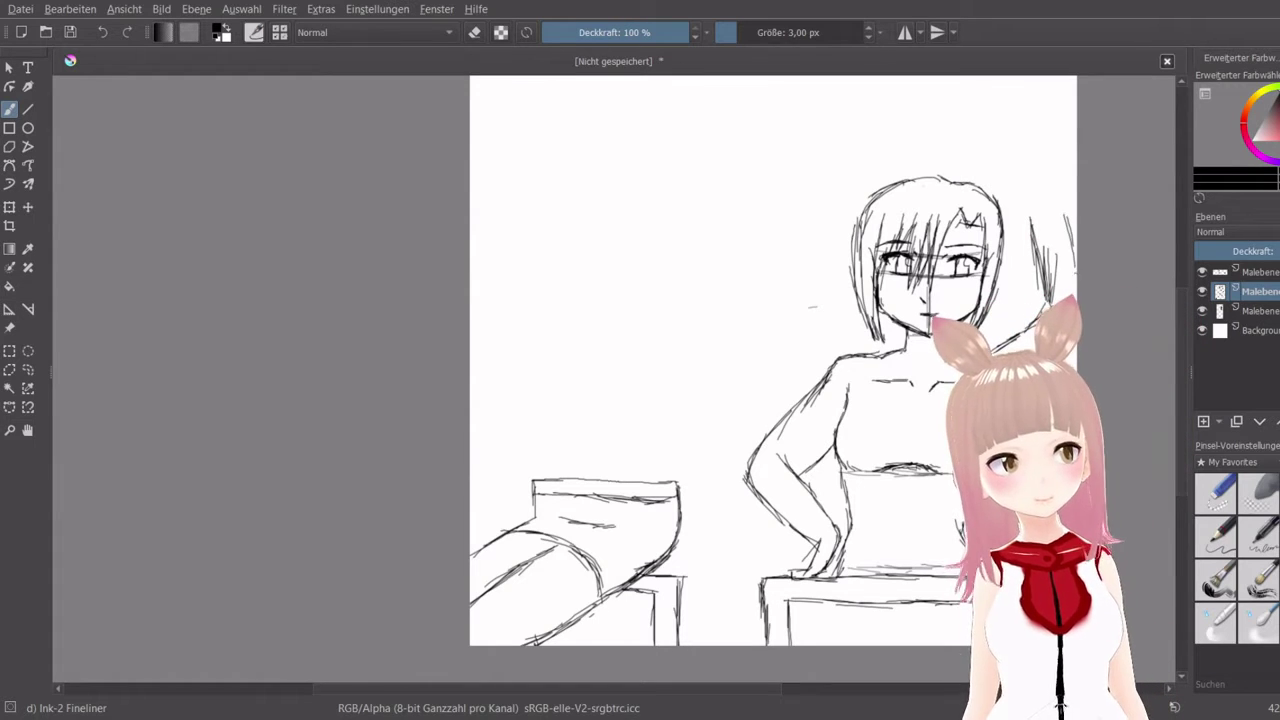
{"action": "left_click", "coordinate": [1011, 94]}
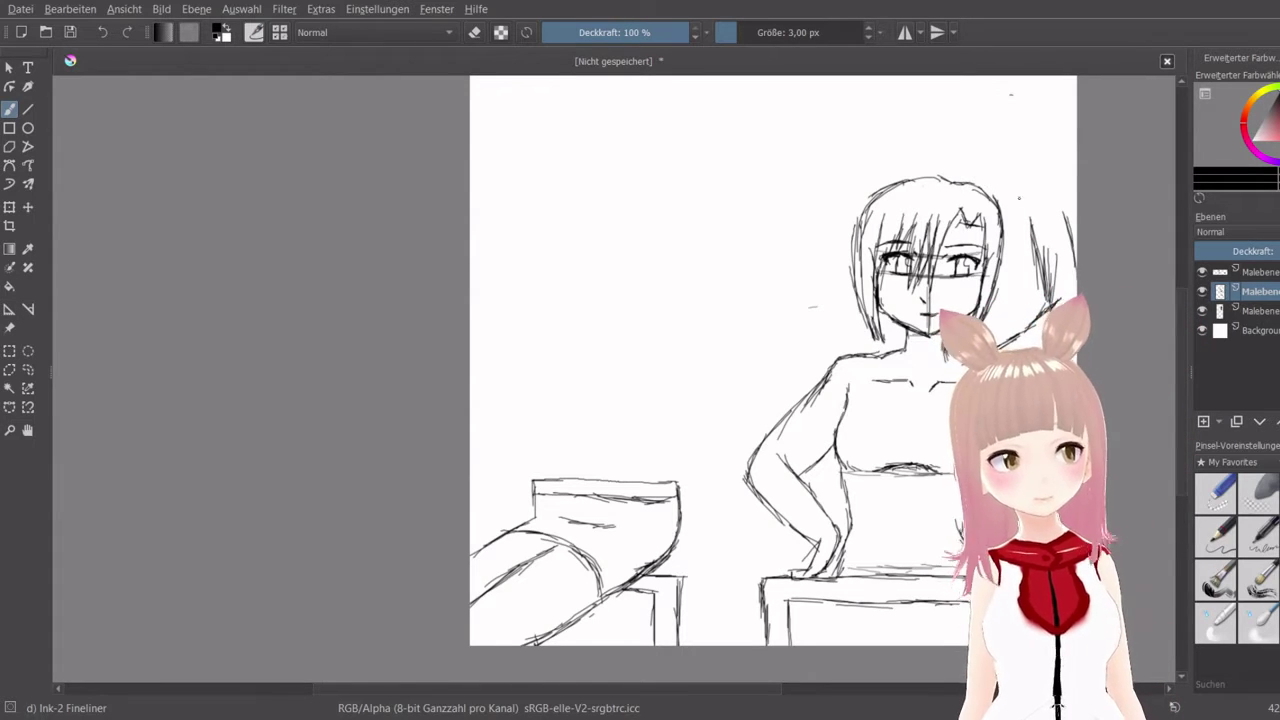
{"action": "mouse_move", "coordinate": [1025, 198]}
{"action": "left_mouse_down"}
{"action": "mouse_move", "coordinate": [1033, 230]}
{"action": "mouse_move", "coordinate": [1060, 230]}
{"action": "mouse_move", "coordinate": [1063, 215]}
{"action": "mouse_move", "coordinate": [1068, 232]}
{"action": "left_mouse_up"}
{"action": "key", "text": "ctrl+z"}
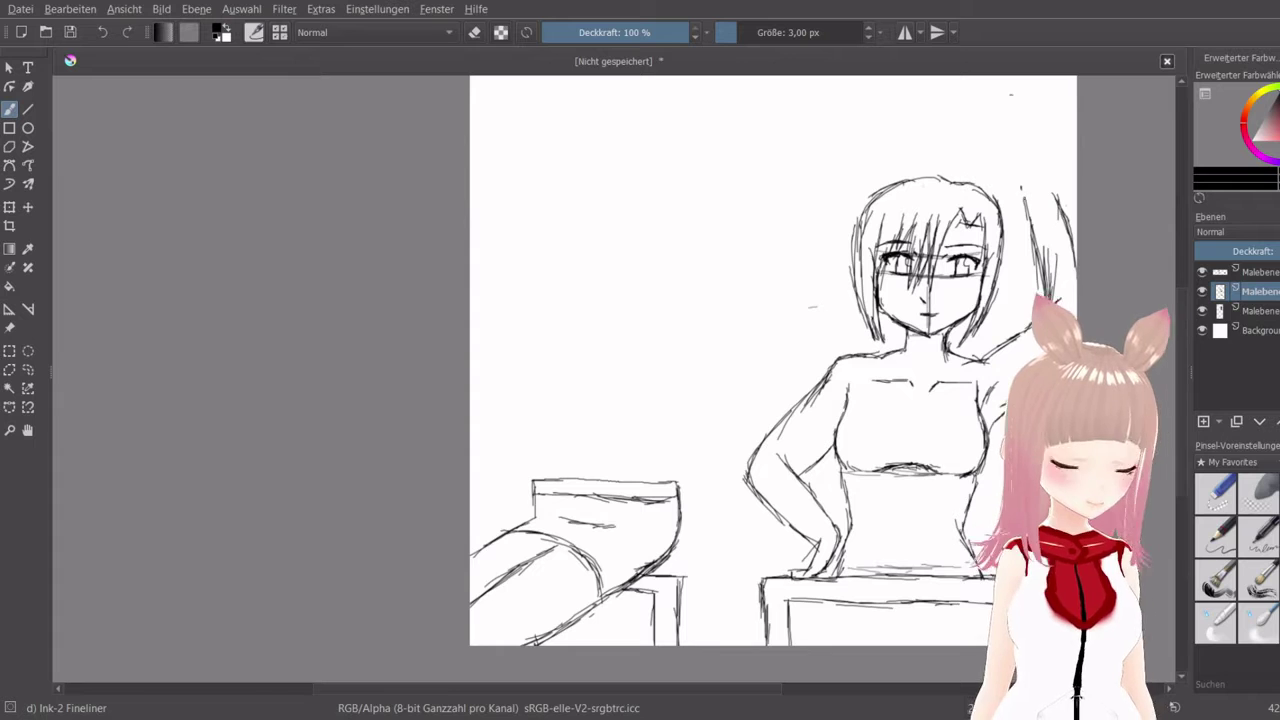
Sketch the raised arm's hand bent outward at the wrist to the canvas edge and extend the arm's lower contour
{"action": "mouse_move", "coordinate": [1020, 184]}
{"action": "left_mouse_down"}
{"action": "mouse_move", "coordinate": [1026, 210]}
{"action": "mouse_move", "coordinate": [1025, 173]}
{"action": "mouse_move", "coordinate": [1041, 163]}
{"action": "mouse_move", "coordinate": [1050, 192]}
{"action": "mouse_move", "coordinate": [1071, 178]}
{"action": "mouse_move", "coordinate": [1027, 178]}
{"action": "mouse_move", "coordinate": [1076, 156]}
{"action": "left_mouse_up"}
{"action": "key", "text": "ctrl+z"}
{"action": "key", "text": "ctrl+z"}
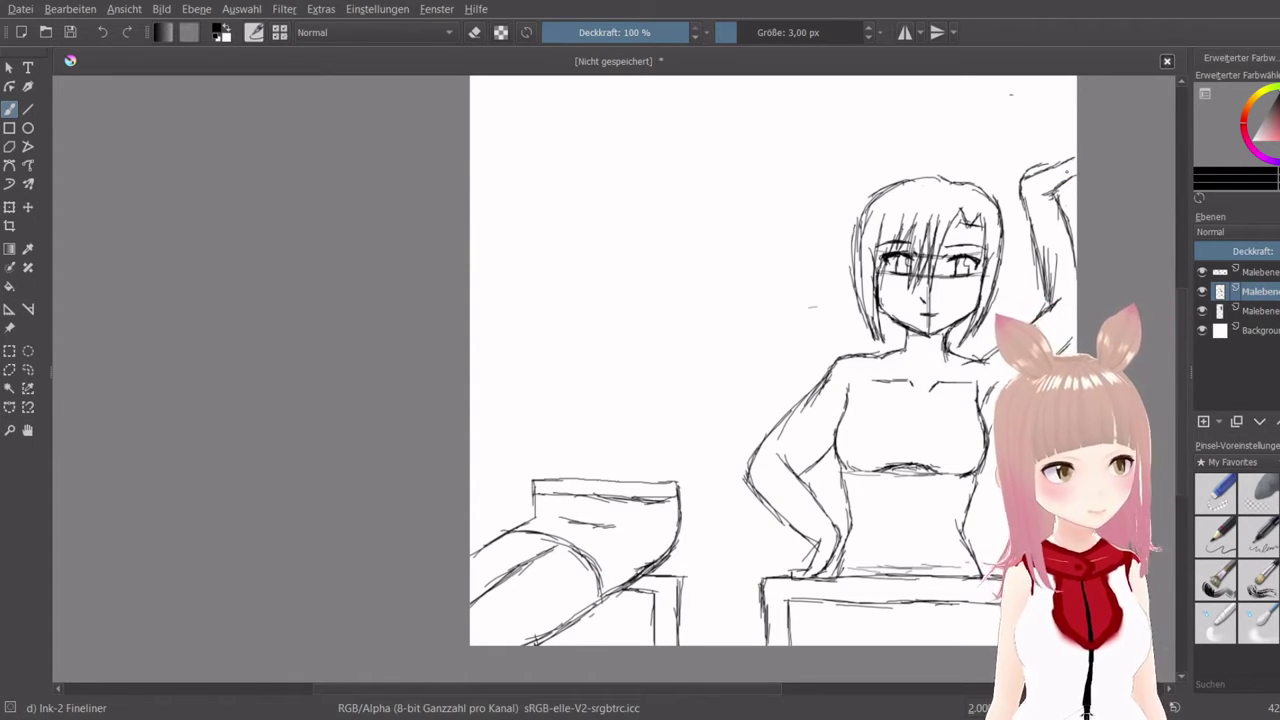
{"action": "key", "text": "ctrl+z"}
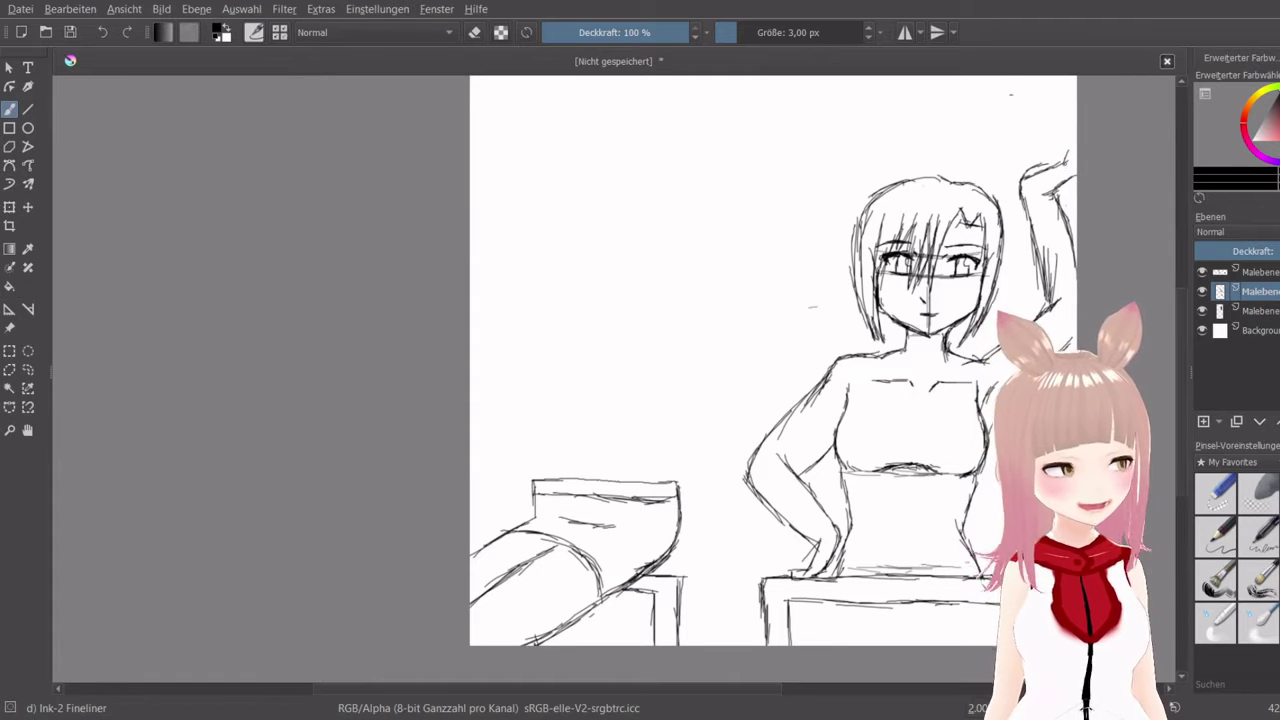
{"action": "left_click_drag", "start_coordinate": [1062, 164], "coordinate": [1073, 146]}
{"action": "left_click_drag", "start_coordinate": [1062, 160], "coordinate": [1076, 144]}
{"action": "left_click_drag", "start_coordinate": [1053, 187], "coordinate": [1071, 175]}
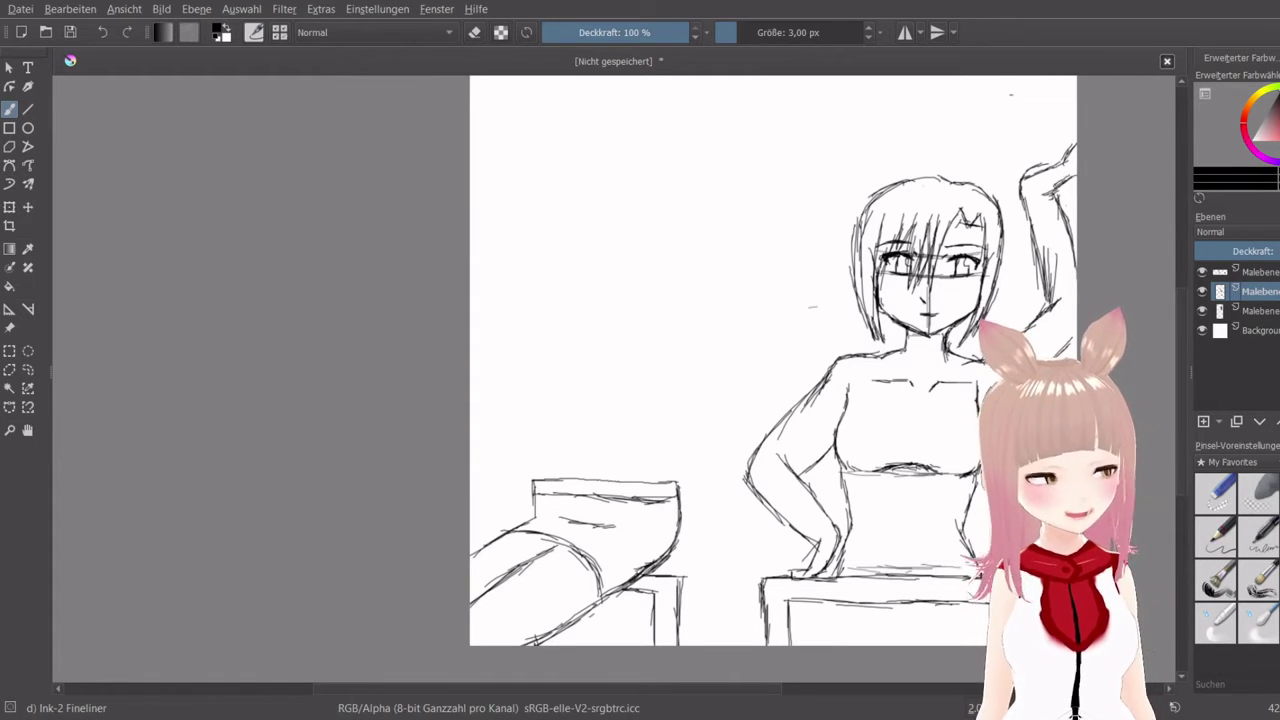
{"action": "left_click_drag", "start_coordinate": [1066, 229], "coordinate": [1076, 245]}
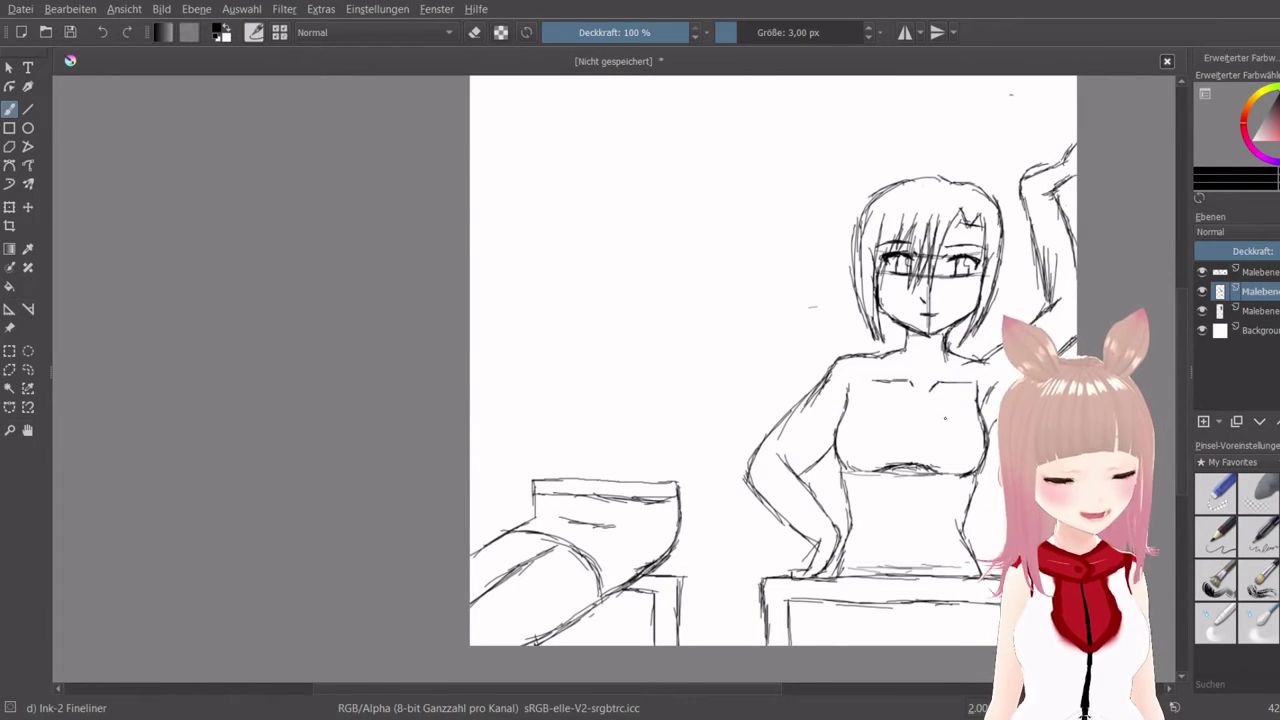
Draw the top's deep V-neckline on the chest with shoulder straps running up to both shoulders
{"action": "left_click_drag", "start_coordinate": [948, 422], "coordinate": [928, 450]}
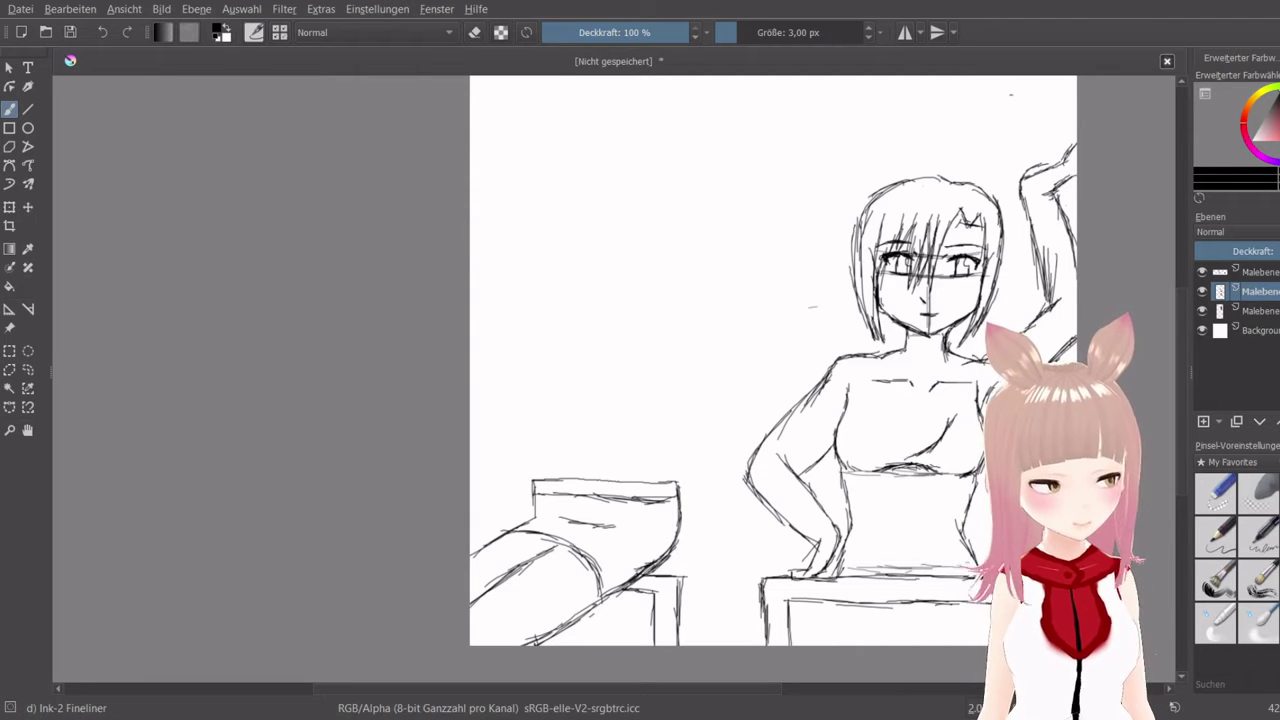
{"action": "mouse_move", "coordinate": [886, 437]}
{"action": "left_mouse_down"}
{"action": "mouse_move", "coordinate": [897, 458]}
{"action": "mouse_move", "coordinate": [887, 450]}
{"action": "left_mouse_up"}
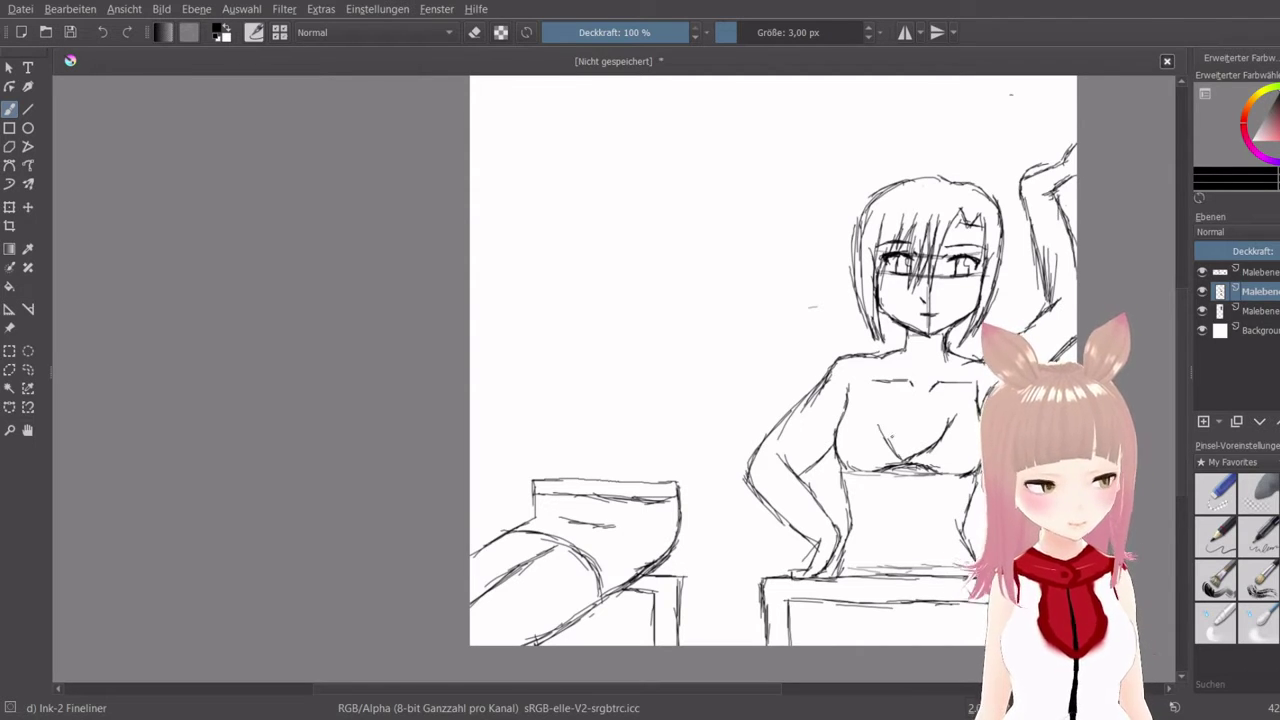
{"action": "left_click_drag", "start_coordinate": [871, 384], "coordinate": [870, 410]}
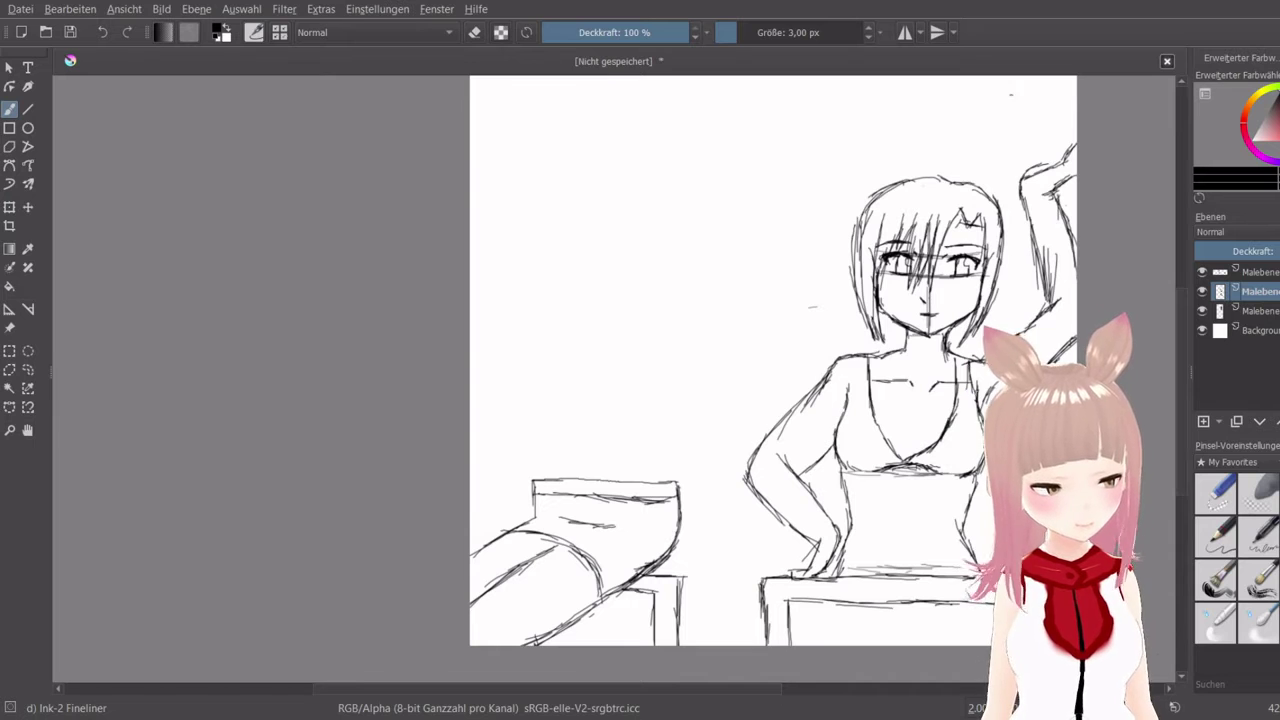
{"action": "left_click_drag", "start_coordinate": [853, 355], "coordinate": [837, 434]}
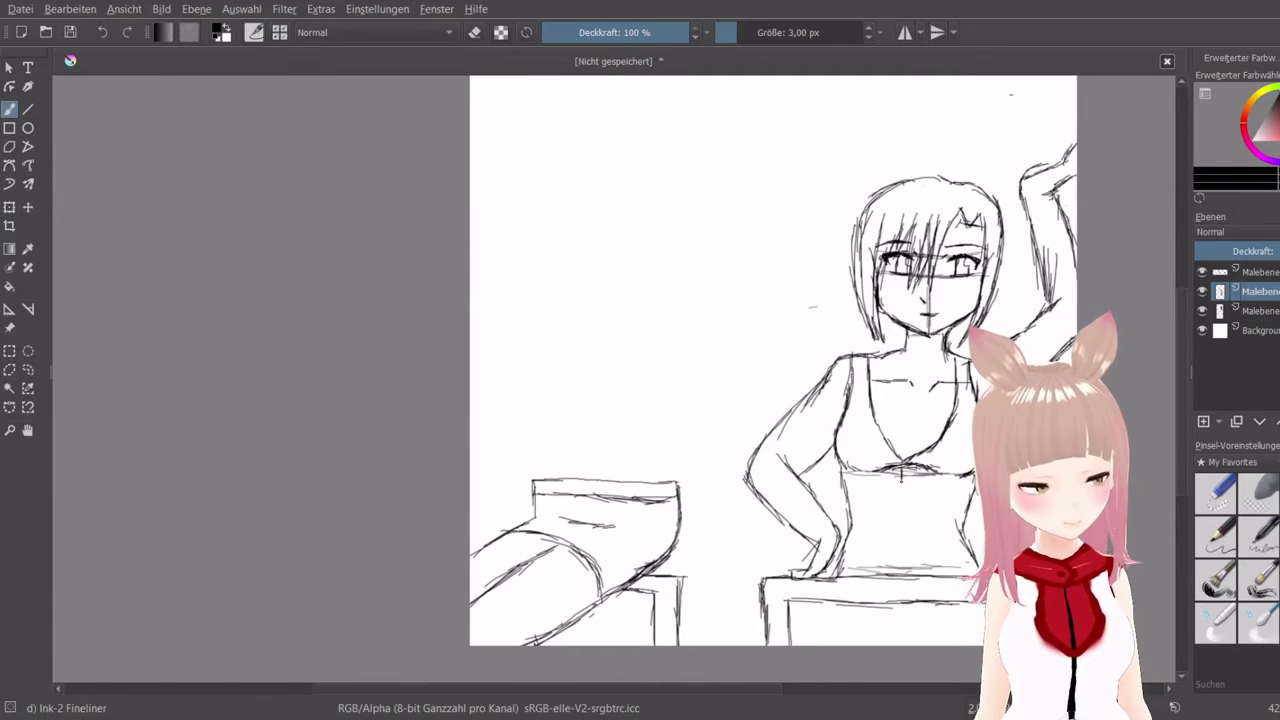
Draw a tied bow at the centre below the bust with a band running out to both sides
{"action": "left_click_drag", "start_coordinate": [903, 464], "coordinate": [873, 484]}
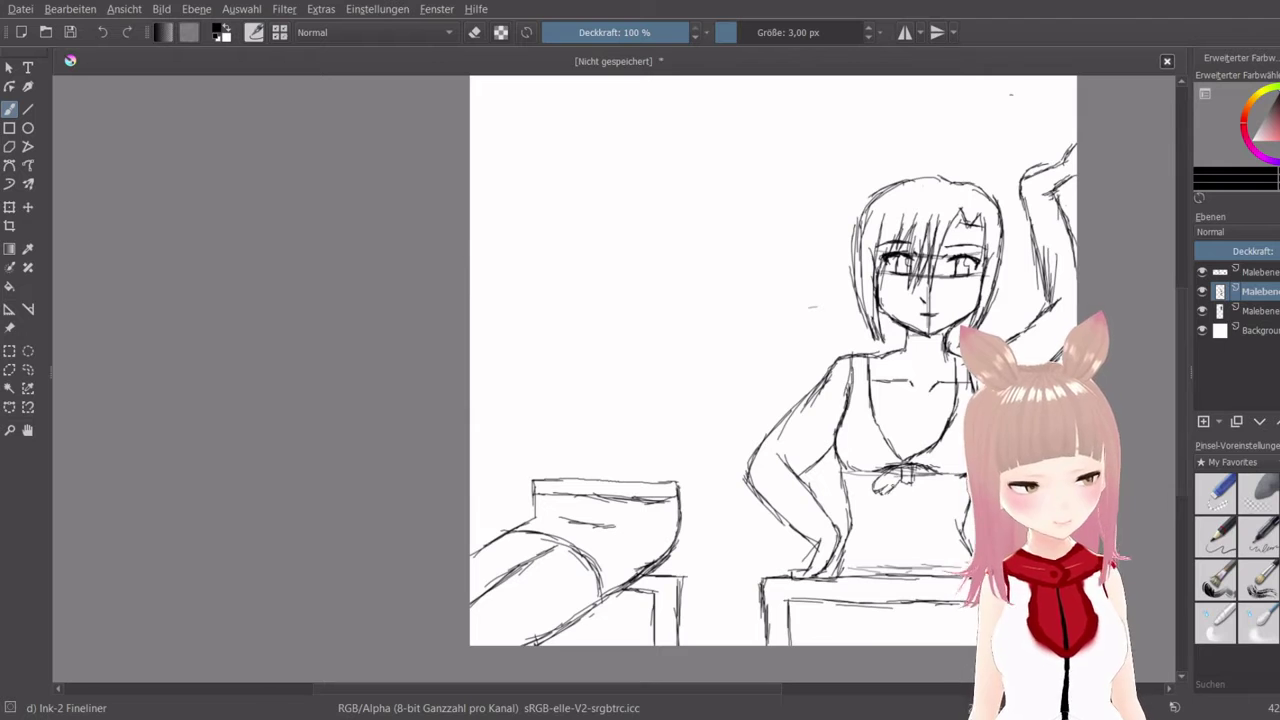
{"action": "left_click_drag", "start_coordinate": [896, 478], "coordinate": [880, 490]}
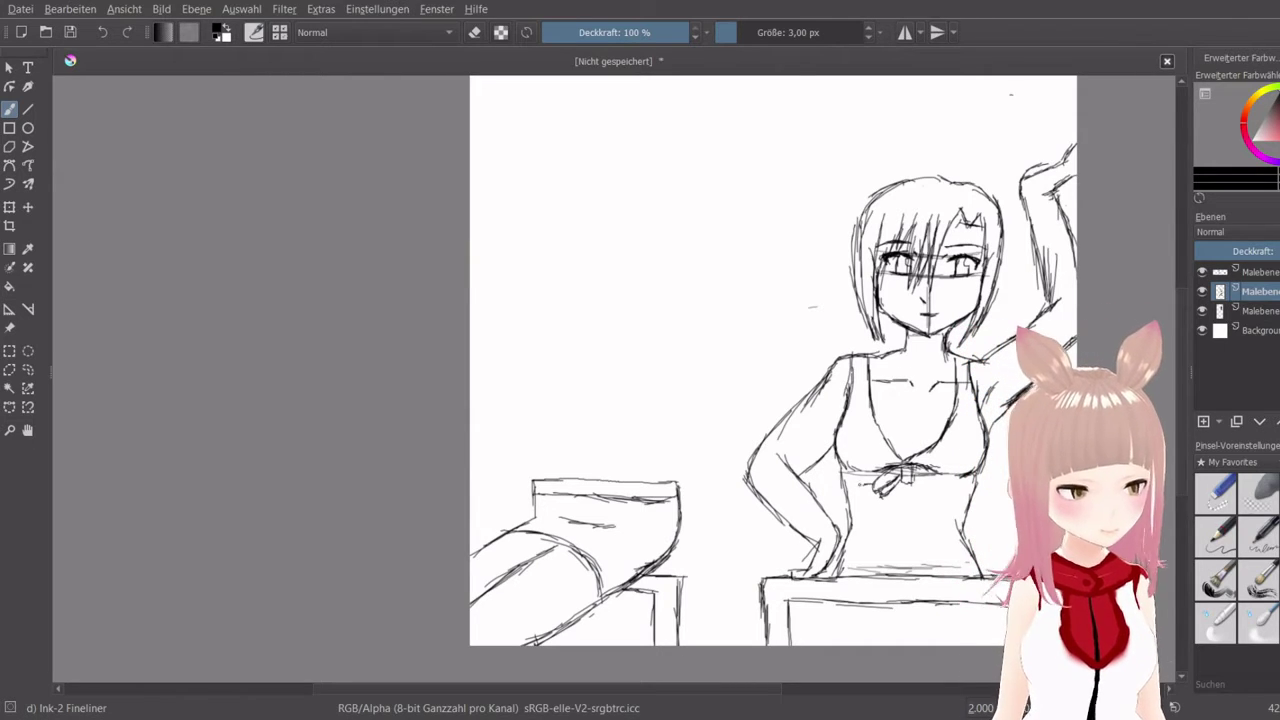
{"action": "left_click_drag", "start_coordinate": [842, 484], "coordinate": [872, 486]}
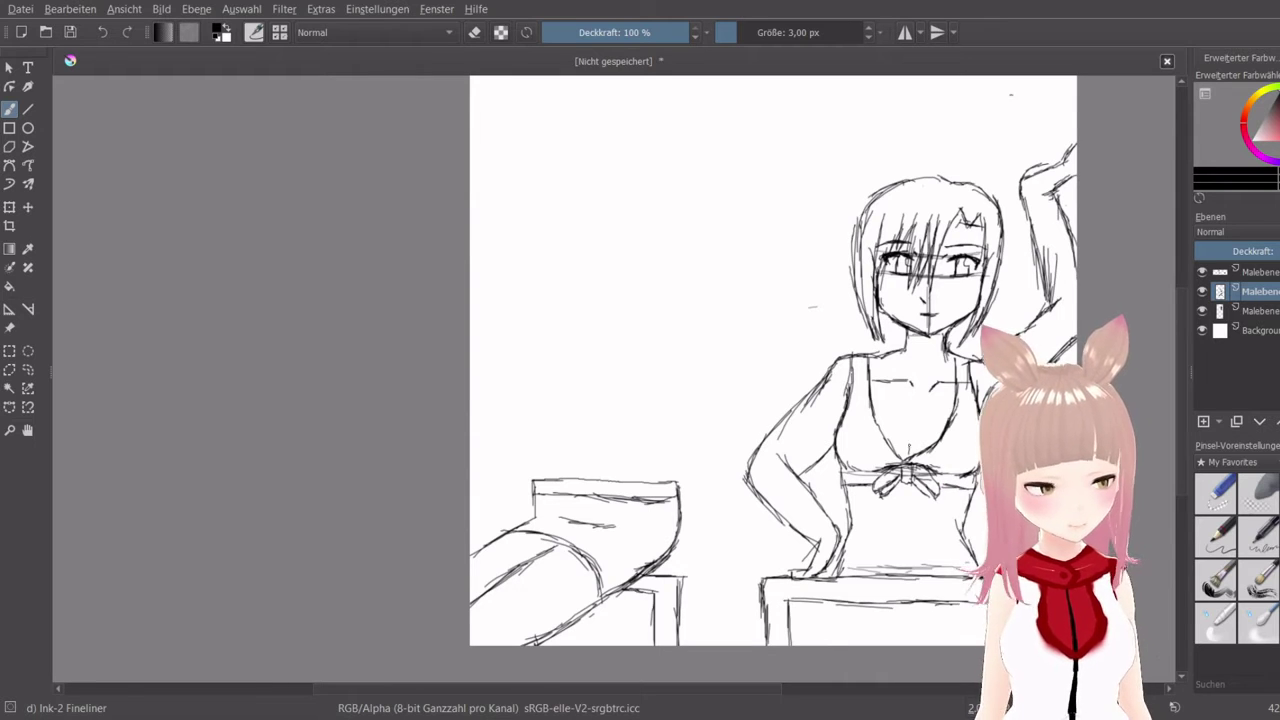
Add short cleavage lines above the bow and two lines spreading from the bow down to the waist
{"action": "left_click_drag", "start_coordinate": [906, 457], "coordinate": [911, 434]}
{"action": "left_click_drag", "start_coordinate": [907, 452], "coordinate": [917, 424]}
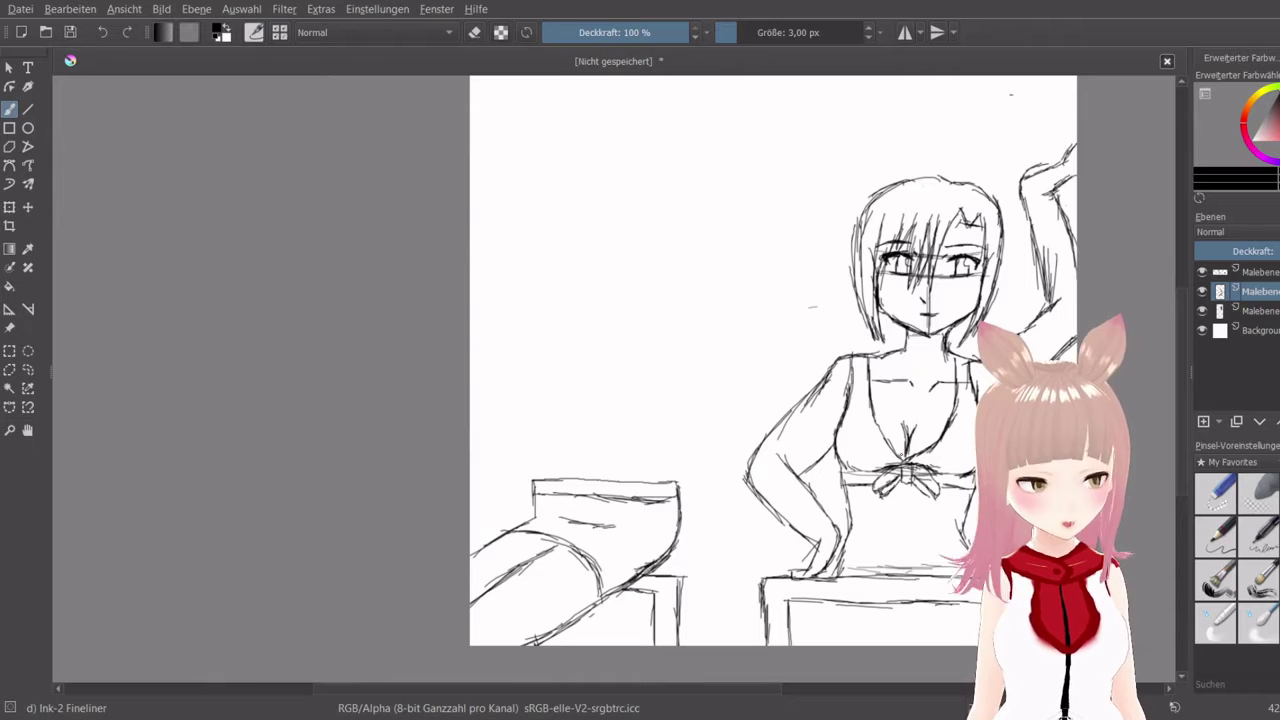
{"action": "left_click_drag", "start_coordinate": [905, 488], "coordinate": [864, 564]}
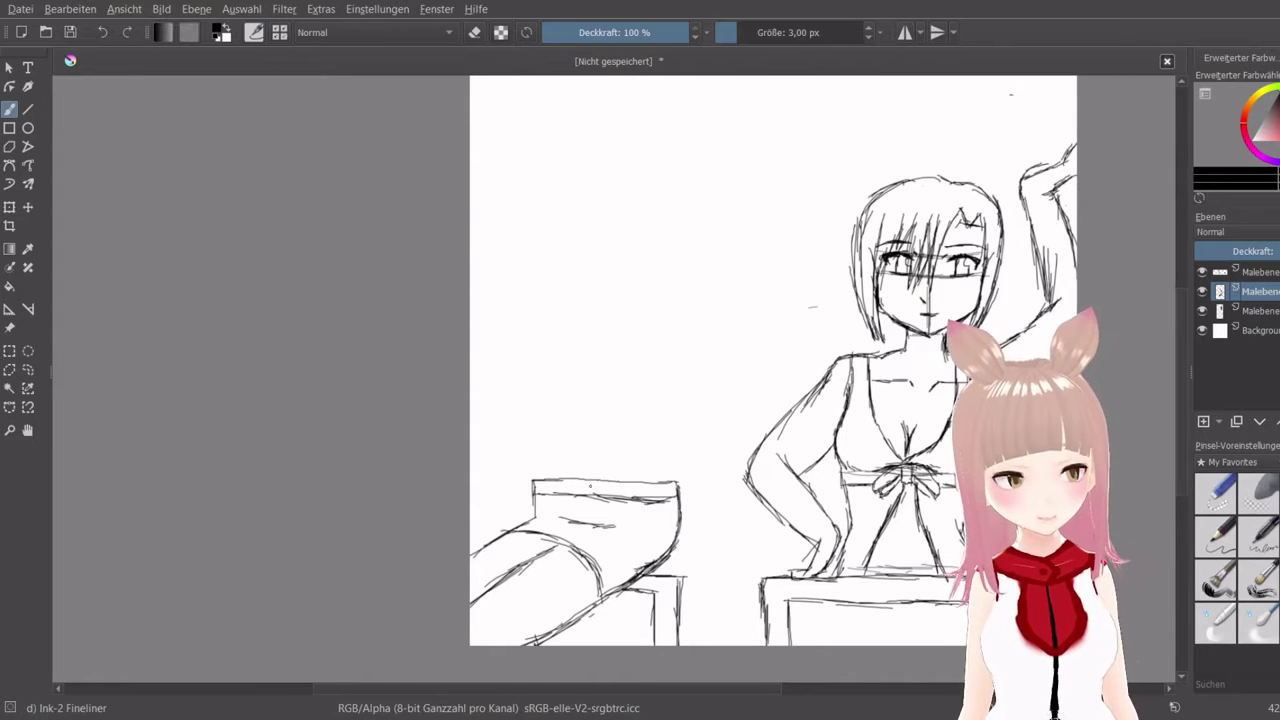
Draw pleat lines across the skirt from the waistband down to the hem
{"action": "mouse_move", "coordinate": [586, 497]}
{"action": "left_mouse_down"}
{"action": "mouse_move", "coordinate": [576, 533]}
{"action": "mouse_move", "coordinate": [602, 540]}
{"action": "mouse_move", "coordinate": [599, 572]}
{"action": "left_mouse_up"}
{"action": "left_click_drag", "start_coordinate": [630, 502], "coordinate": [616, 570]}
{"action": "left_click_drag", "start_coordinate": [626, 532], "coordinate": [608, 590]}
{"action": "mouse_move", "coordinate": [647, 502]}
{"action": "left_mouse_down"}
{"action": "mouse_move", "coordinate": [637, 572]}
{"action": "mouse_move", "coordinate": [660, 530]}
{"action": "mouse_move", "coordinate": [652, 568]}
{"action": "left_mouse_up"}
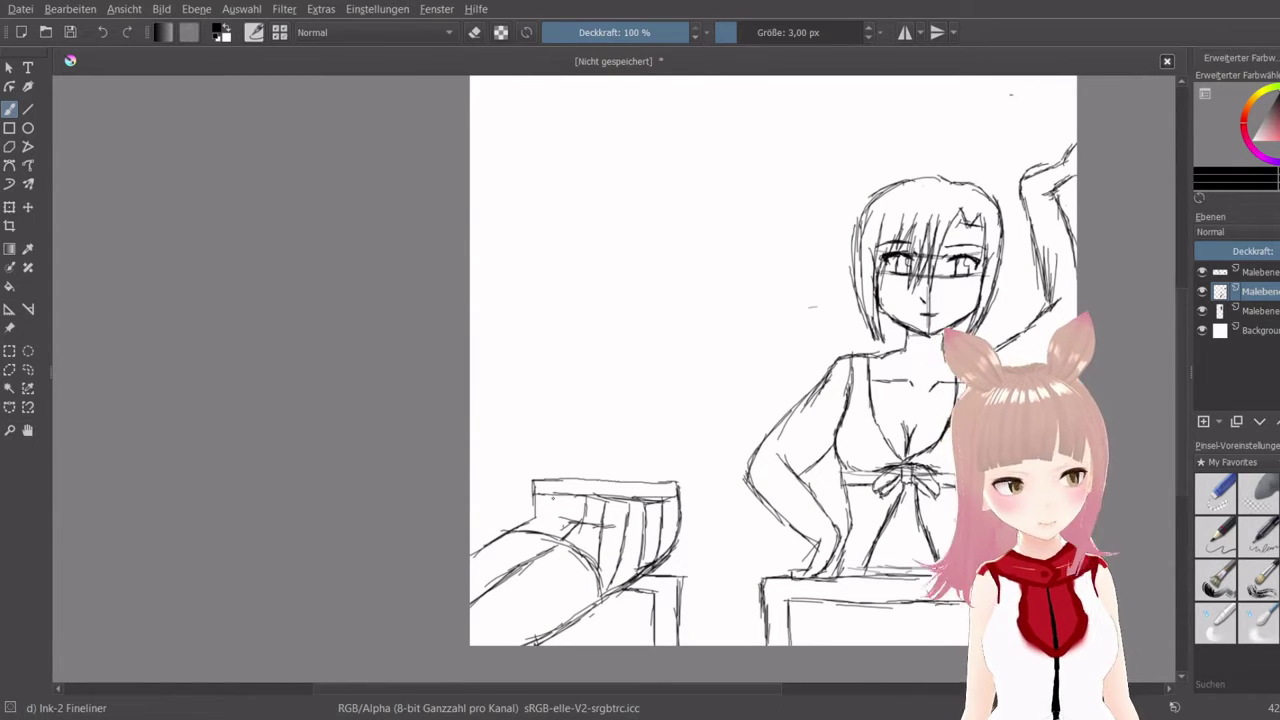
{"action": "mouse_move", "coordinate": [556, 497]}
{"action": "left_mouse_down"}
{"action": "mouse_move", "coordinate": [538, 534]}
{"action": "mouse_move", "coordinate": [549, 529]}
{"action": "left_mouse_up"}
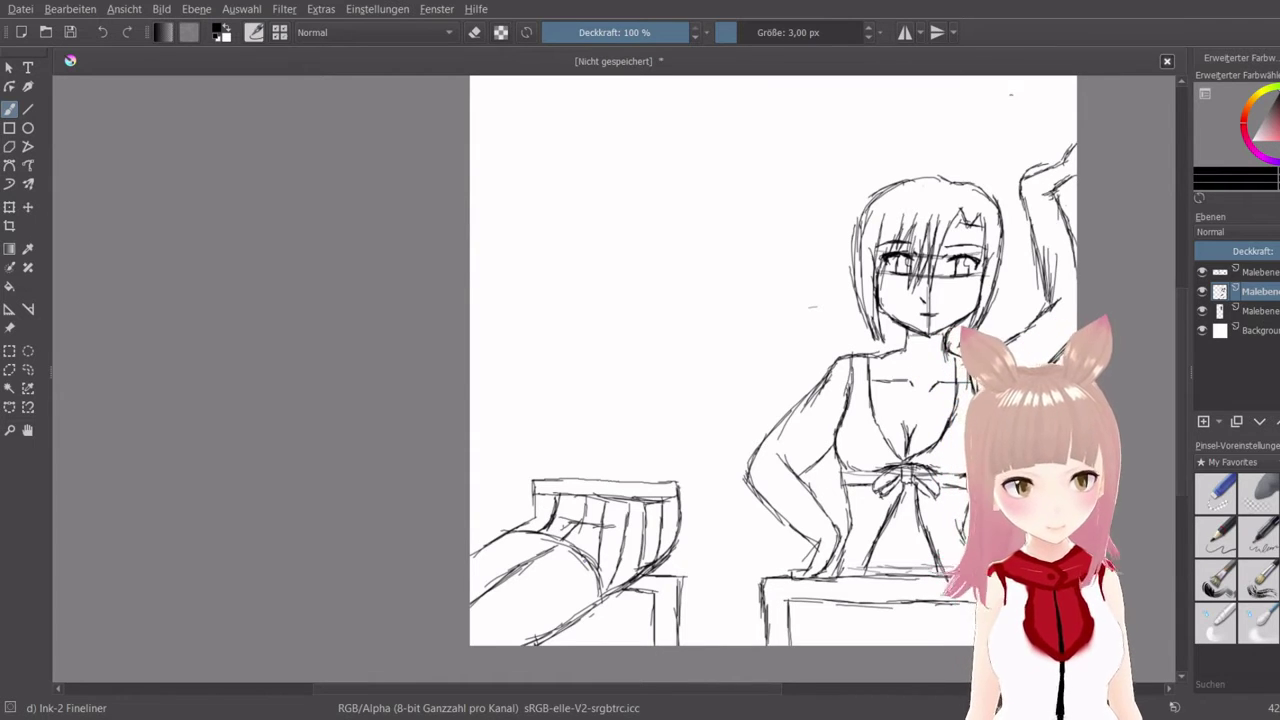
Hide the guide-line layer and paint the table's left leg dark with a 19.60 px brush on a new layer placed below the figure's lines
{"action": "left_click", "coordinate": [1202, 311]}
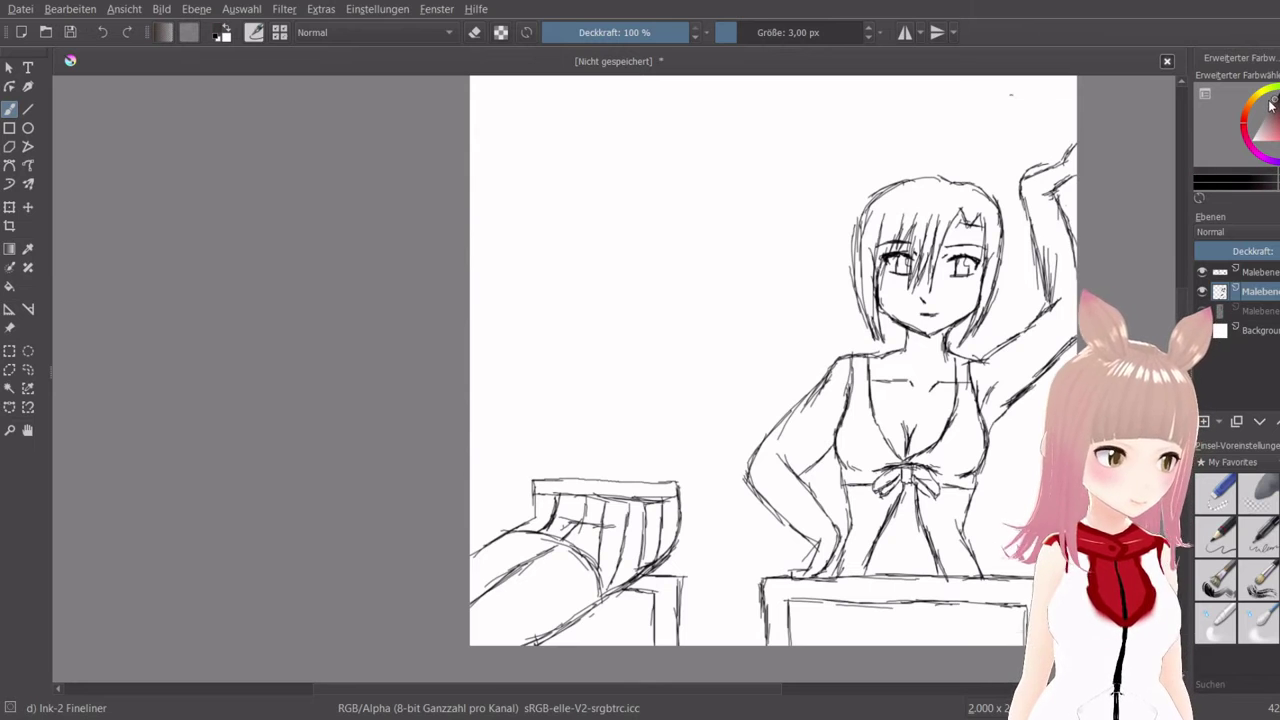
{"action": "left_click", "coordinate": [1206, 422]}
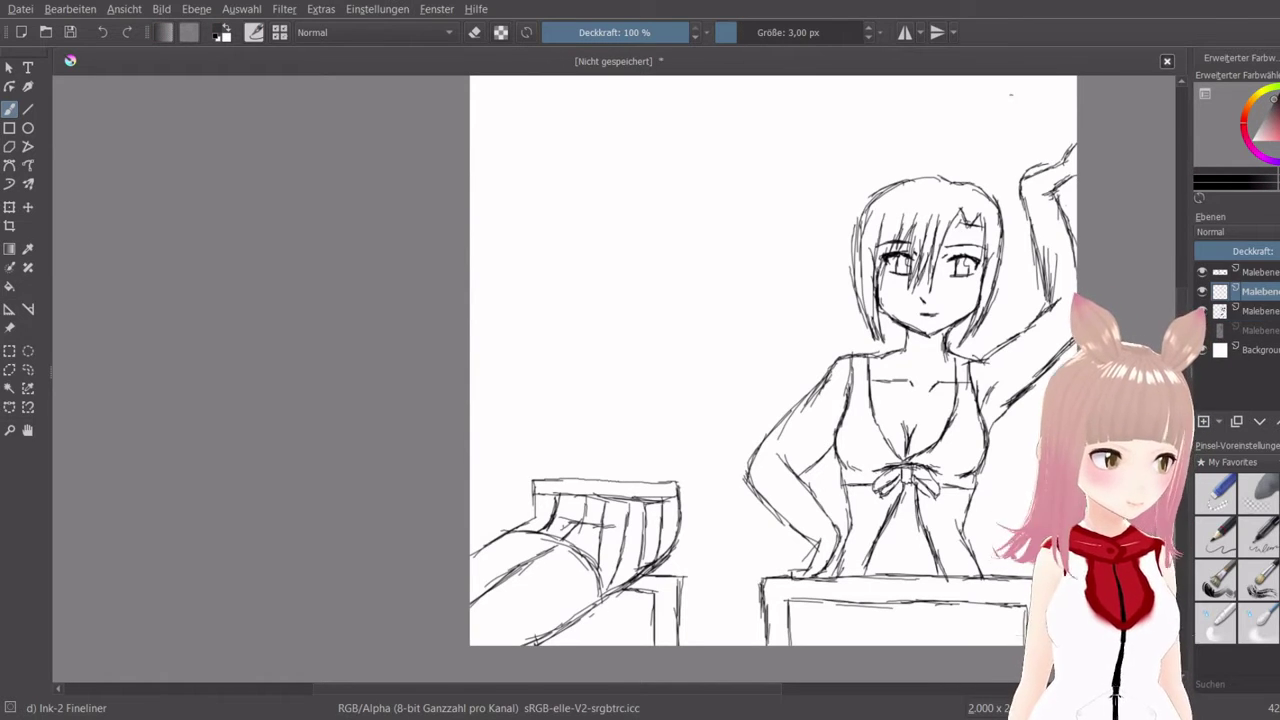
{"action": "left_click", "coordinate": [754, 32]}
{"action": "mouse_move", "coordinate": [773, 610]}
{"action": "left_mouse_down"}
{"action": "mouse_move", "coordinate": [774, 642]}
{"action": "mouse_move", "coordinate": [783, 608]}
{"action": "mouse_move", "coordinate": [786, 640]}
{"action": "left_mouse_up"}
{"action": "left_click_drag", "start_coordinate": [1271, 292], "coordinate": [1276, 312]}
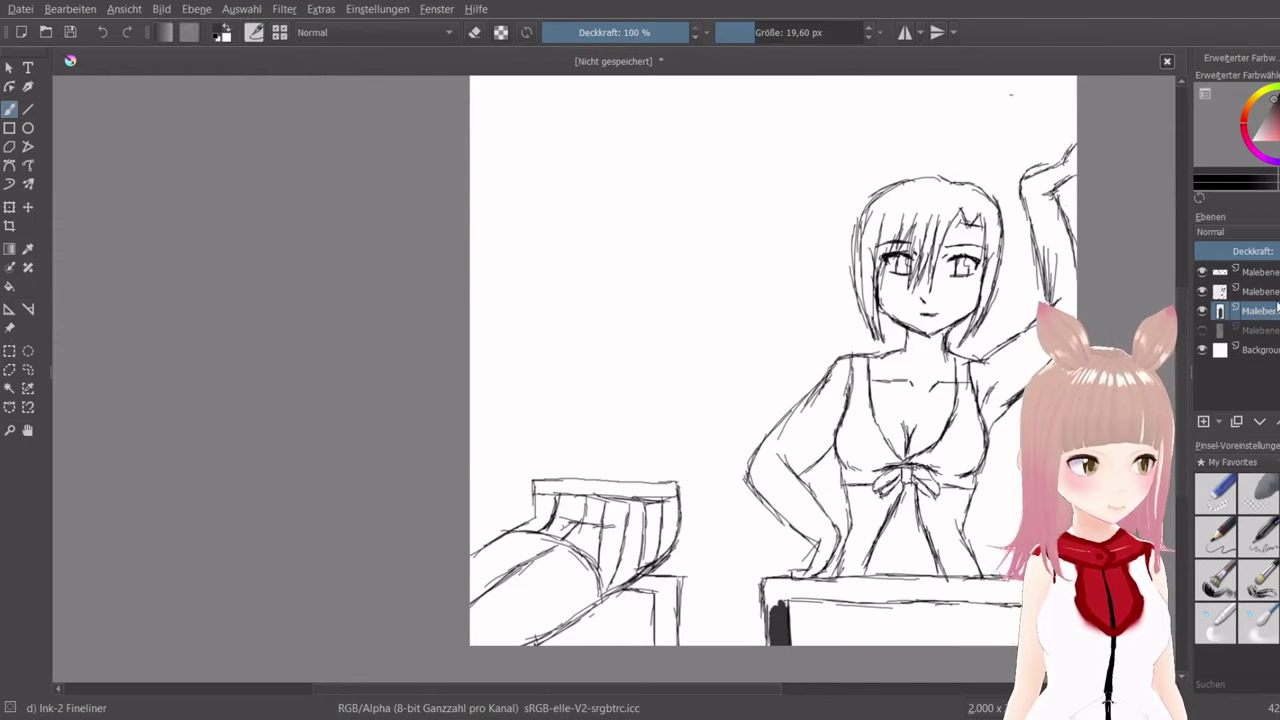
Paint the rest of the front table's frame and the second table's edge and leg dark with the 19.60 px brush
{"action": "mouse_move", "coordinate": [800, 597]}
{"action": "left_mouse_down"}
{"action": "mouse_move", "coordinate": [784, 604]}
{"action": "mouse_move", "coordinate": [772, 590]}
{"action": "mouse_move", "coordinate": [768, 605]}
{"action": "mouse_move", "coordinate": [795, 583]}
{"action": "mouse_move", "coordinate": [805, 590]}
{"action": "mouse_move", "coordinate": [768, 610]}
{"action": "mouse_move", "coordinate": [855, 585]}
{"action": "mouse_move", "coordinate": [790, 580]}
{"action": "mouse_move", "coordinate": [870, 600]}
{"action": "mouse_move", "coordinate": [935, 590]}
{"action": "mouse_move", "coordinate": [850, 580]}
{"action": "mouse_move", "coordinate": [922, 596]}
{"action": "mouse_move", "coordinate": [803, 595]}
{"action": "left_mouse_up"}
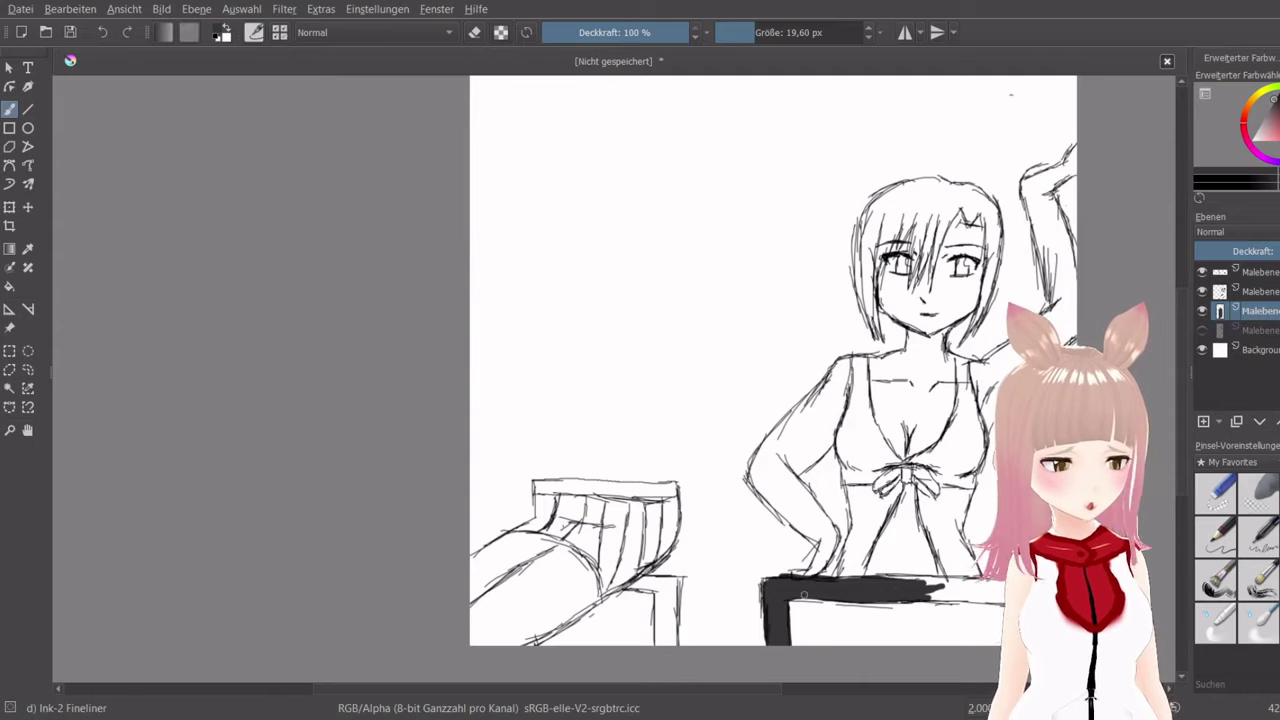
{"action": "mouse_move", "coordinate": [946, 570]}
{"action": "left_mouse_down"}
{"action": "mouse_move", "coordinate": [875, 584]}
{"action": "mouse_move", "coordinate": [943, 581]}
{"action": "left_mouse_up"}
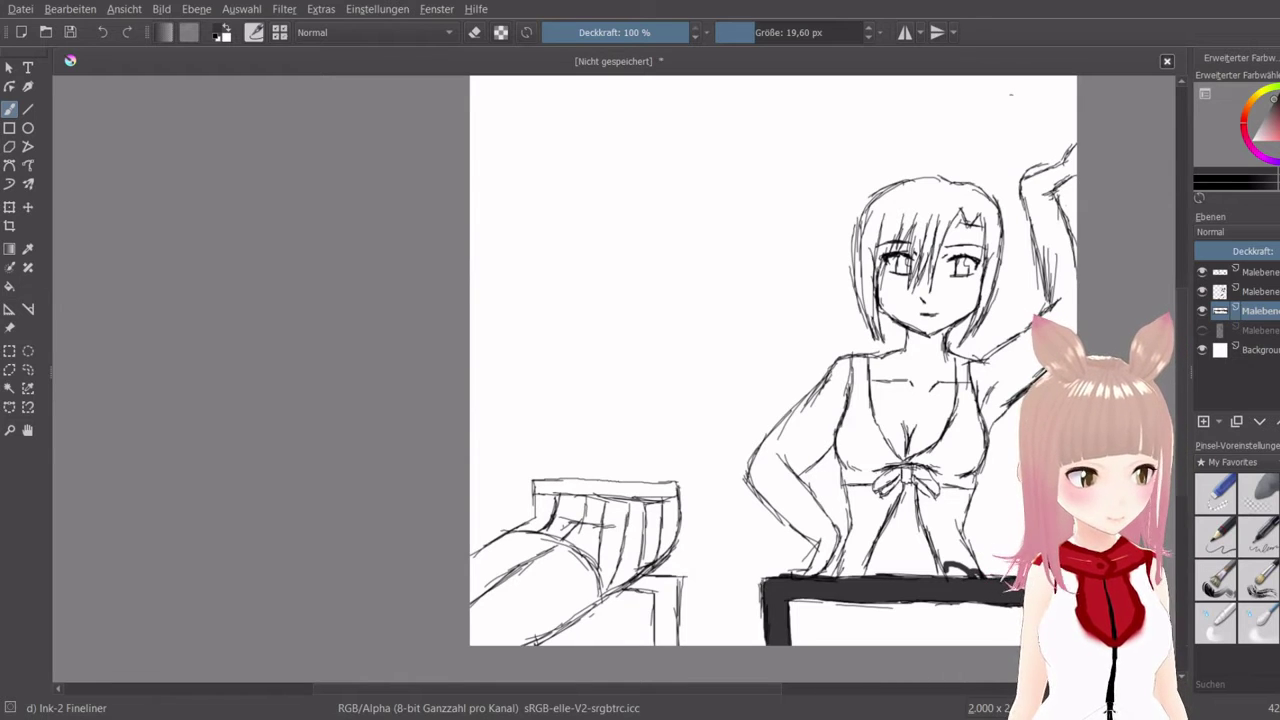
{"action": "mouse_move", "coordinate": [640, 588]}
{"action": "left_mouse_down"}
{"action": "mouse_move", "coordinate": [658, 584]}
{"action": "mouse_move", "coordinate": [660, 645]}
{"action": "mouse_move", "coordinate": [668, 582]}
{"action": "mouse_move", "coordinate": [636, 578]}
{"action": "mouse_move", "coordinate": [664, 604]}
{"action": "mouse_move", "coordinate": [664, 590]}
{"action": "mouse_move", "coordinate": [678, 638]}
{"action": "left_mouse_up"}
{"action": "left_click_drag", "start_coordinate": [650, 580], "coordinate": [630, 590]}
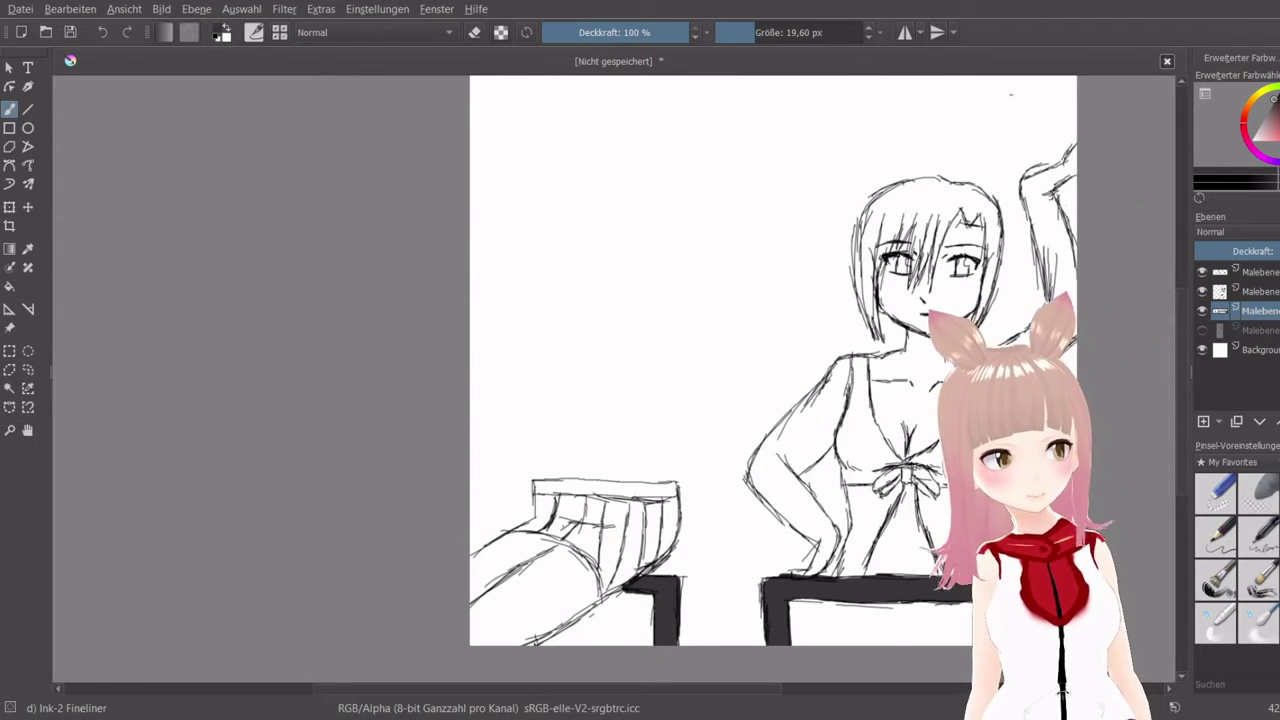
Fill the areas enclosed by both table frames with bright green at 53.78 px, on a new layer below the dark frame layer
{"action": "left_click", "coordinate": [1279, 96]}
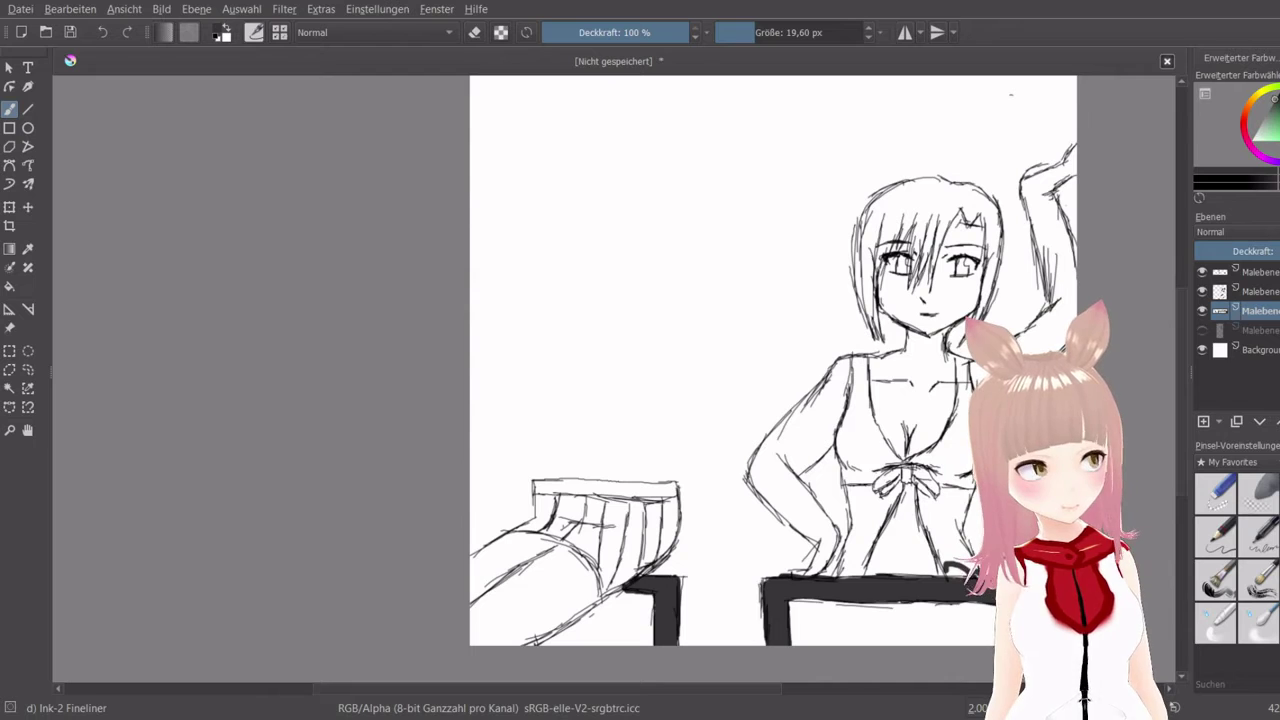
{"action": "left_click", "coordinate": [1278, 127]}
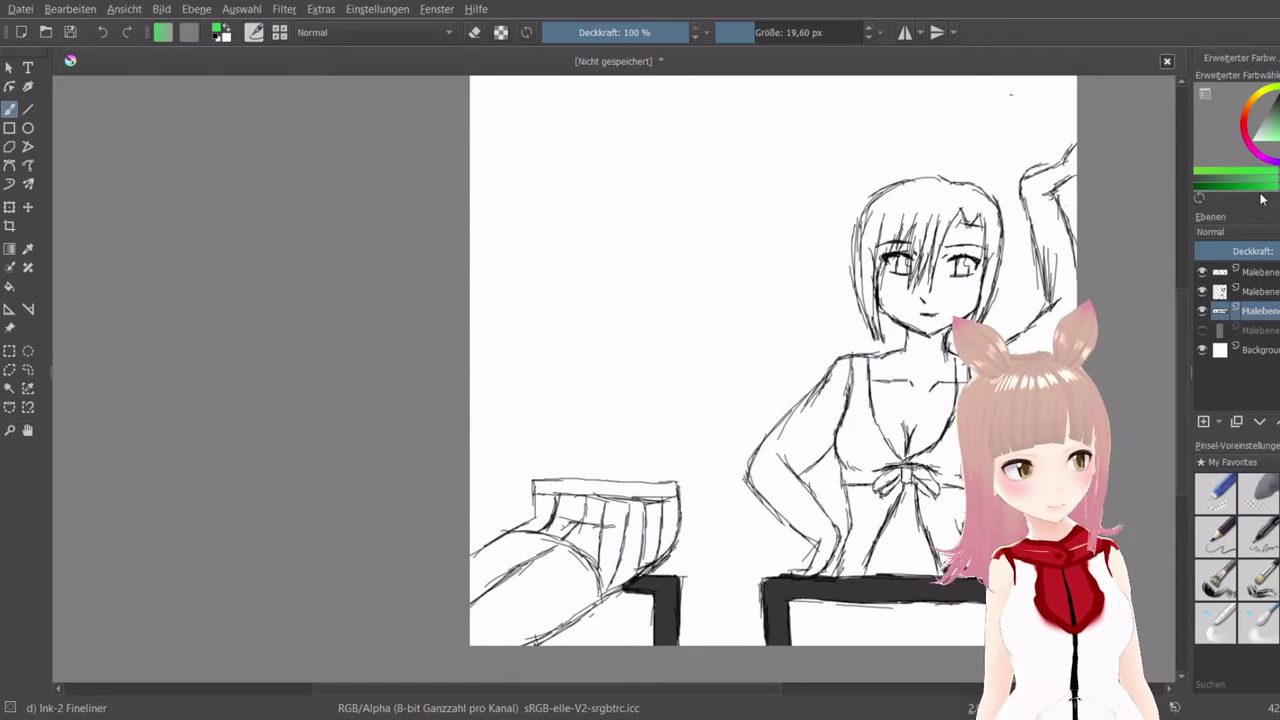
{"action": "left_click", "coordinate": [1203, 421]}
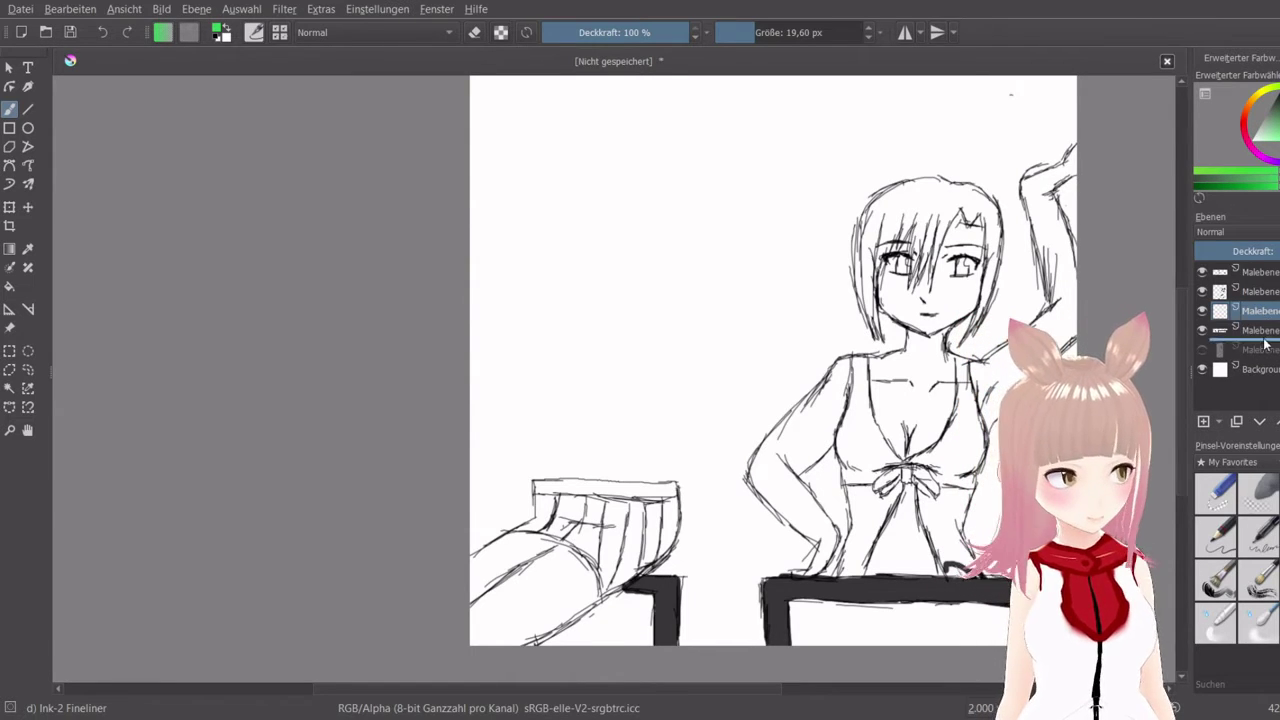
{"action": "left_click_drag", "start_coordinate": [1264, 343], "coordinate": [1258, 343]}
{"action": "left_click", "coordinate": [771, 33]}
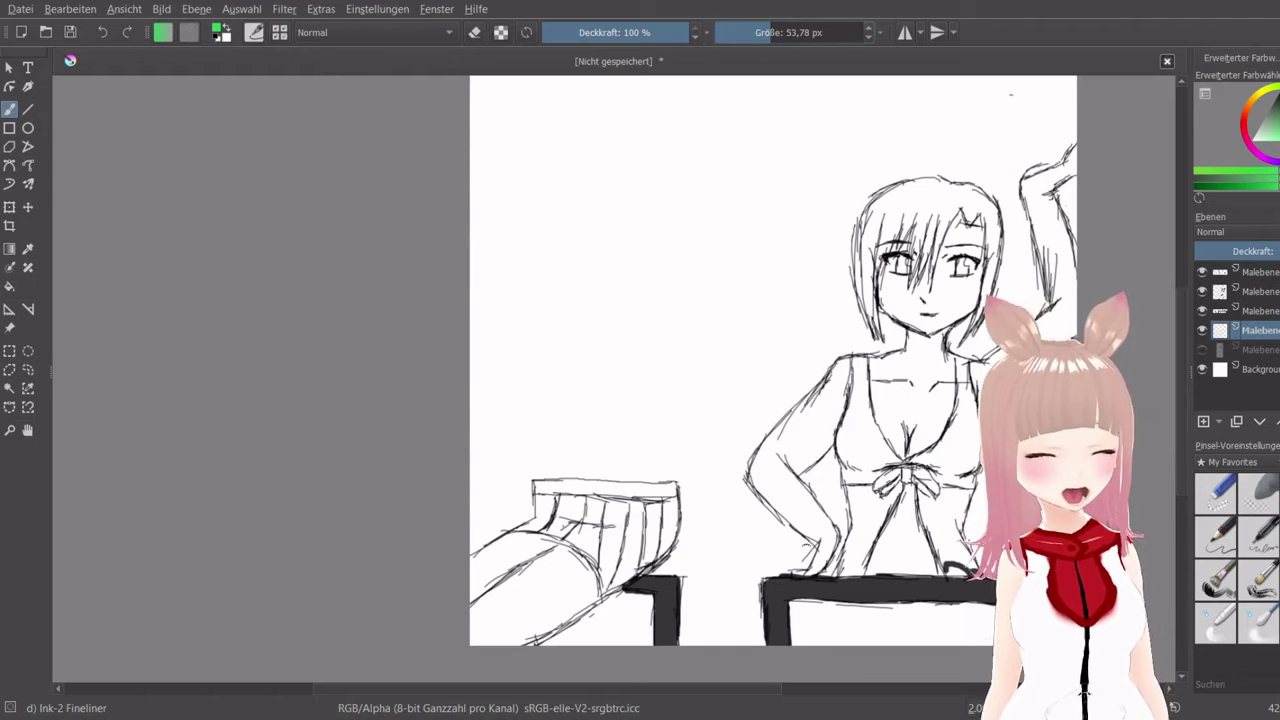
{"action": "mouse_move", "coordinate": [830, 615]}
{"action": "left_mouse_down"}
{"action": "mouse_move", "coordinate": [793, 608]}
{"action": "mouse_move", "coordinate": [793, 654]}
{"action": "mouse_move", "coordinate": [853, 633]}
{"action": "mouse_move", "coordinate": [961, 639]}
{"action": "mouse_move", "coordinate": [929, 619]}
{"action": "mouse_move", "coordinate": [858, 617]}
{"action": "left_mouse_up"}
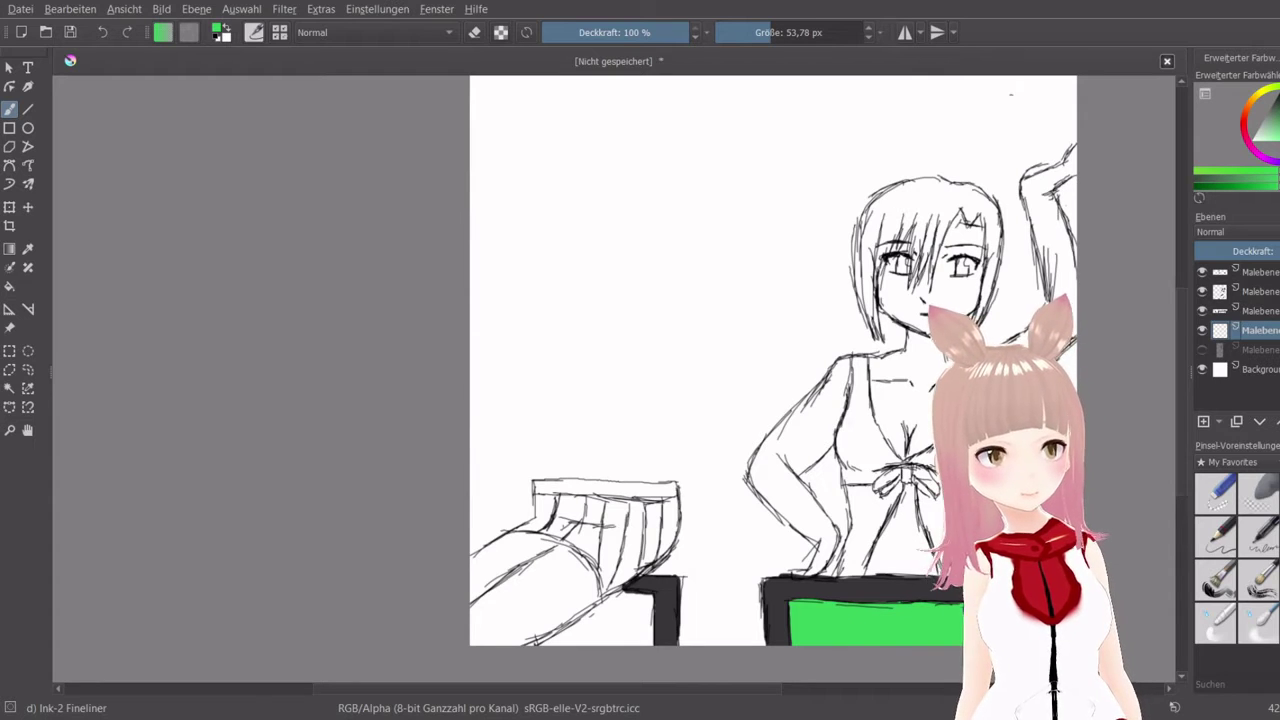
{"action": "mouse_move", "coordinate": [620, 606]}
{"action": "left_mouse_down"}
{"action": "mouse_move", "coordinate": [632, 636]}
{"action": "mouse_move", "coordinate": [644, 631]}
{"action": "mouse_move", "coordinate": [641, 600]}
{"action": "mouse_move", "coordinate": [607, 601]}
{"action": "mouse_move", "coordinate": [541, 644]}
{"action": "mouse_move", "coordinate": [627, 619]}
{"action": "mouse_move", "coordinate": [601, 631]}
{"action": "mouse_move", "coordinate": [634, 642]}
{"action": "left_mouse_up"}
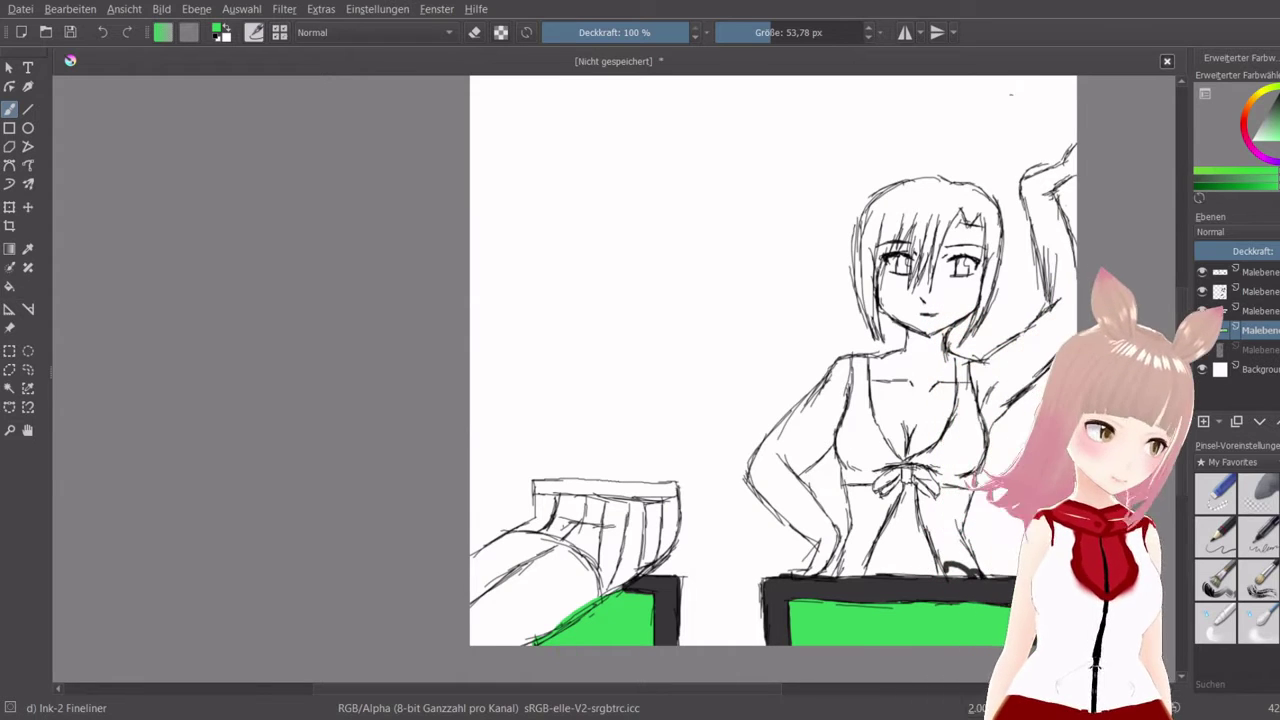
Paint both cups and shoulder straps of the girl's top magenta on a new layer with a 22.99 px brush
{"action": "left_click", "coordinate": [1245, 121]}
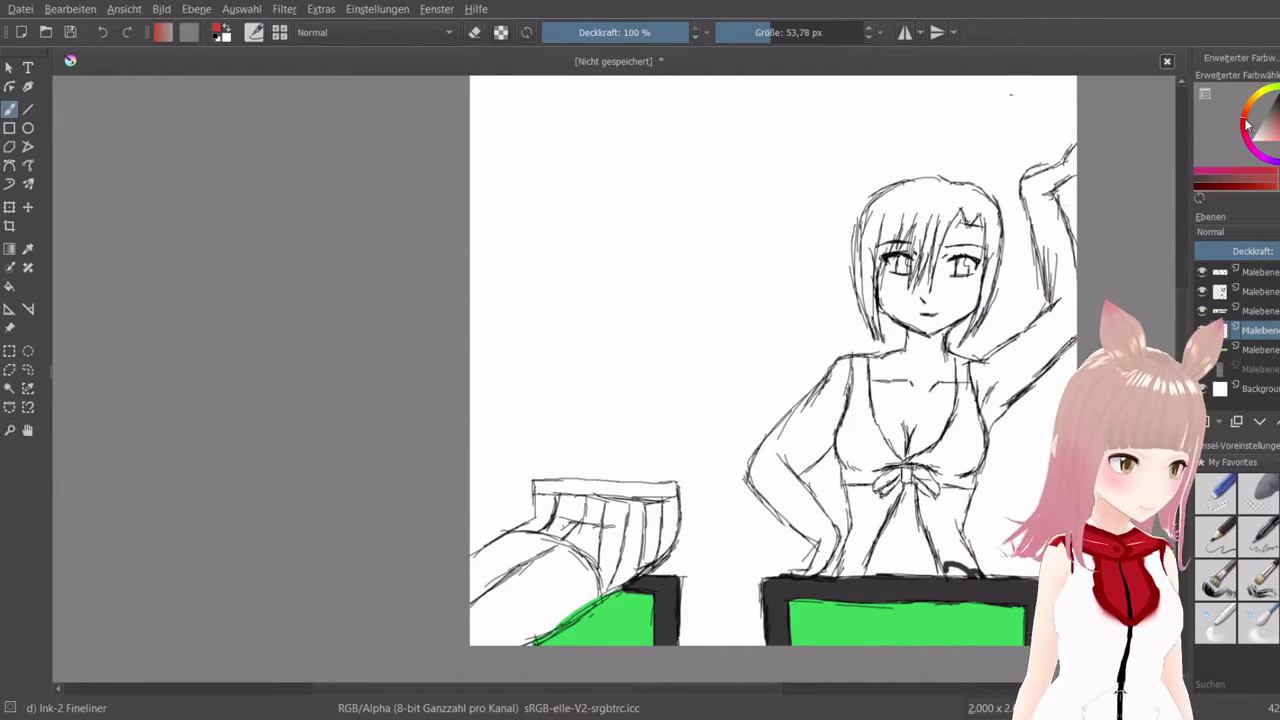
{"action": "left_click_drag", "start_coordinate": [1245, 121], "coordinate": [1248, 142]}
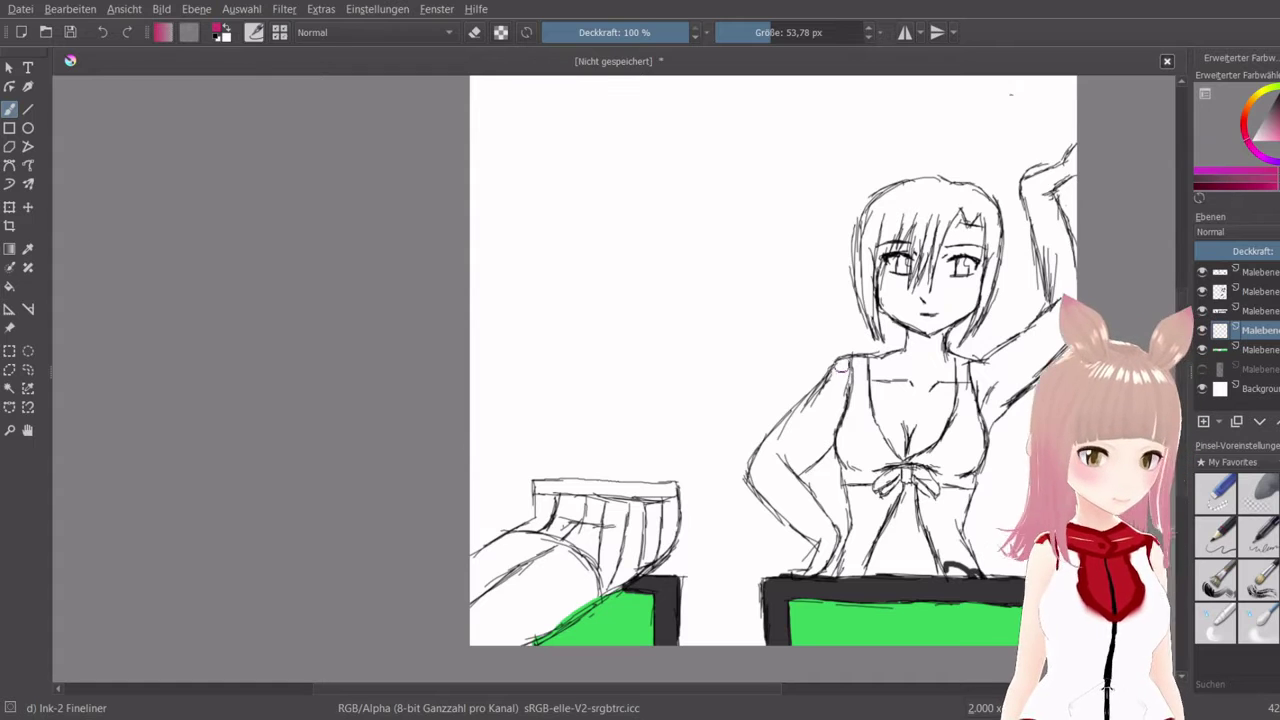
{"action": "left_click", "coordinate": [1204, 422]}
{"action": "left_click", "coordinate": [756, 32]}
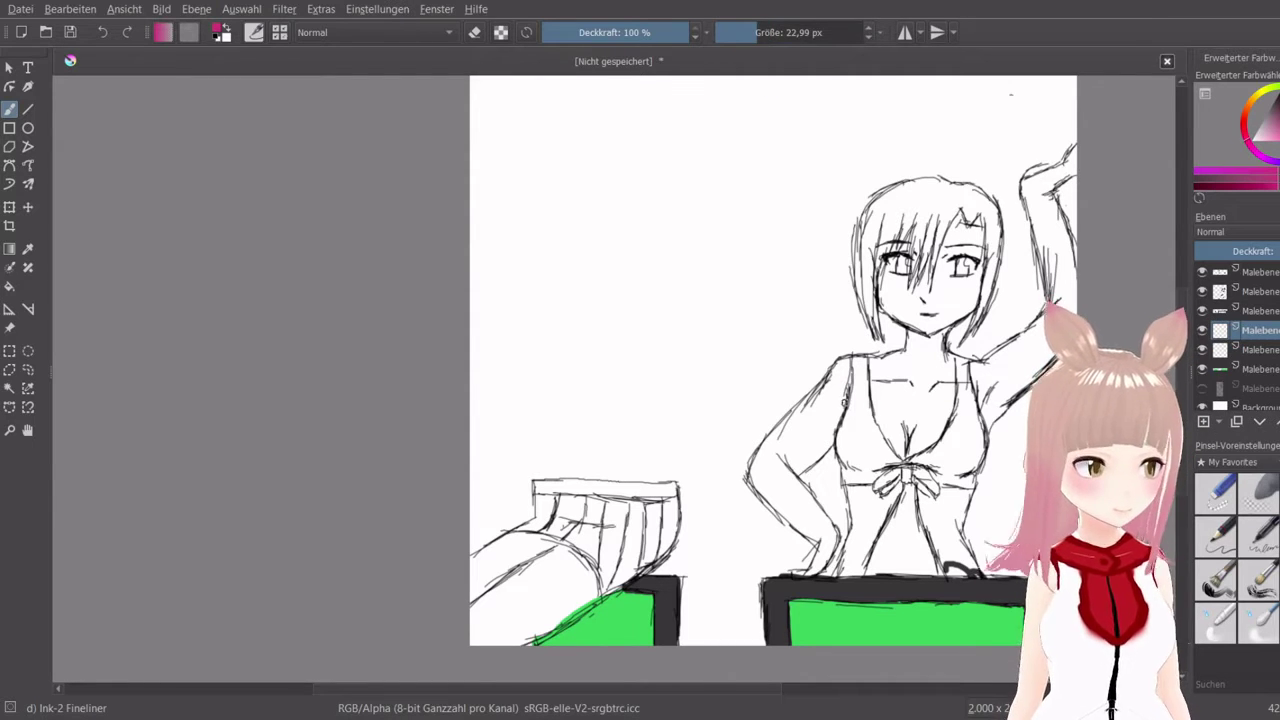
{"action": "left_click_drag", "start_coordinate": [859, 405], "coordinate": [848, 438]}
{"action": "mouse_move", "coordinate": [860, 390]}
{"action": "left_mouse_down"}
{"action": "mouse_move", "coordinate": [868, 430]}
{"action": "mouse_move", "coordinate": [860, 415]}
{"action": "mouse_move", "coordinate": [846, 444]}
{"action": "mouse_move", "coordinate": [848, 413]}
{"action": "mouse_move", "coordinate": [866, 470]}
{"action": "left_mouse_up"}
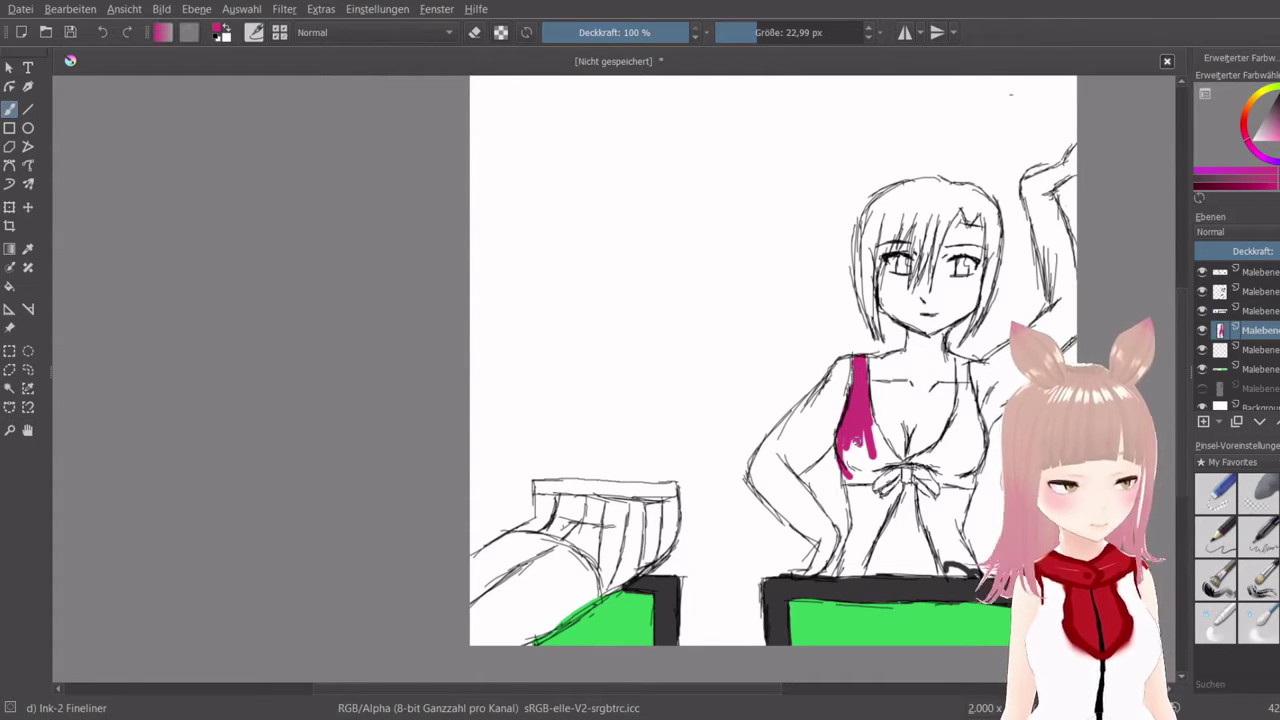
{"action": "key", "text": "ctrl+z"}
{"action": "mouse_move", "coordinate": [850, 416]}
{"action": "left_mouse_down"}
{"action": "mouse_move", "coordinate": [843, 440]}
{"action": "mouse_move", "coordinate": [864, 467]}
{"action": "mouse_move", "coordinate": [901, 460]}
{"action": "mouse_move", "coordinate": [864, 404]}
{"action": "mouse_move", "coordinate": [860, 450]}
{"action": "mouse_move", "coordinate": [843, 458]}
{"action": "mouse_move", "coordinate": [890, 462]}
{"action": "mouse_move", "coordinate": [866, 428]}
{"action": "mouse_move", "coordinate": [861, 360]}
{"action": "mouse_move", "coordinate": [838, 446]}
{"action": "mouse_move", "coordinate": [859, 363]}
{"action": "mouse_move", "coordinate": [858, 397]}
{"action": "left_mouse_up"}
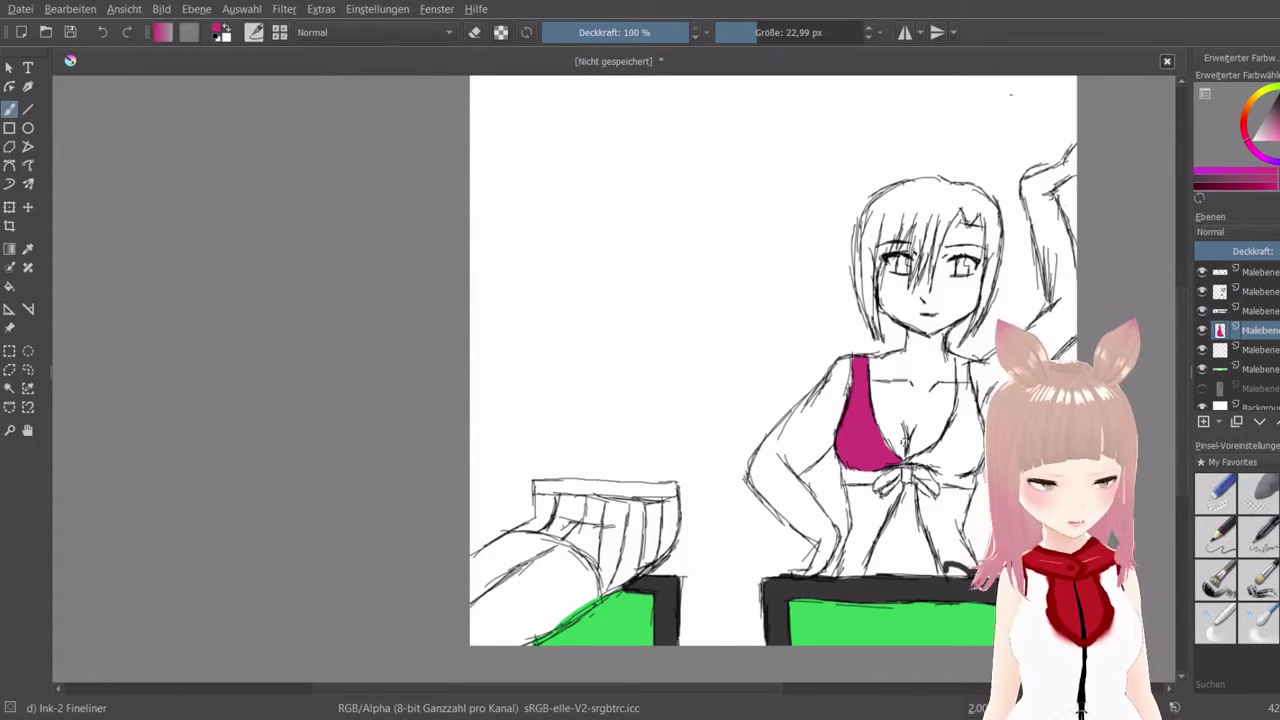
{"action": "mouse_move", "coordinate": [906, 460]}
{"action": "left_mouse_down"}
{"action": "mouse_move", "coordinate": [958, 448]}
{"action": "mouse_move", "coordinate": [964, 400]}
{"action": "left_mouse_up"}
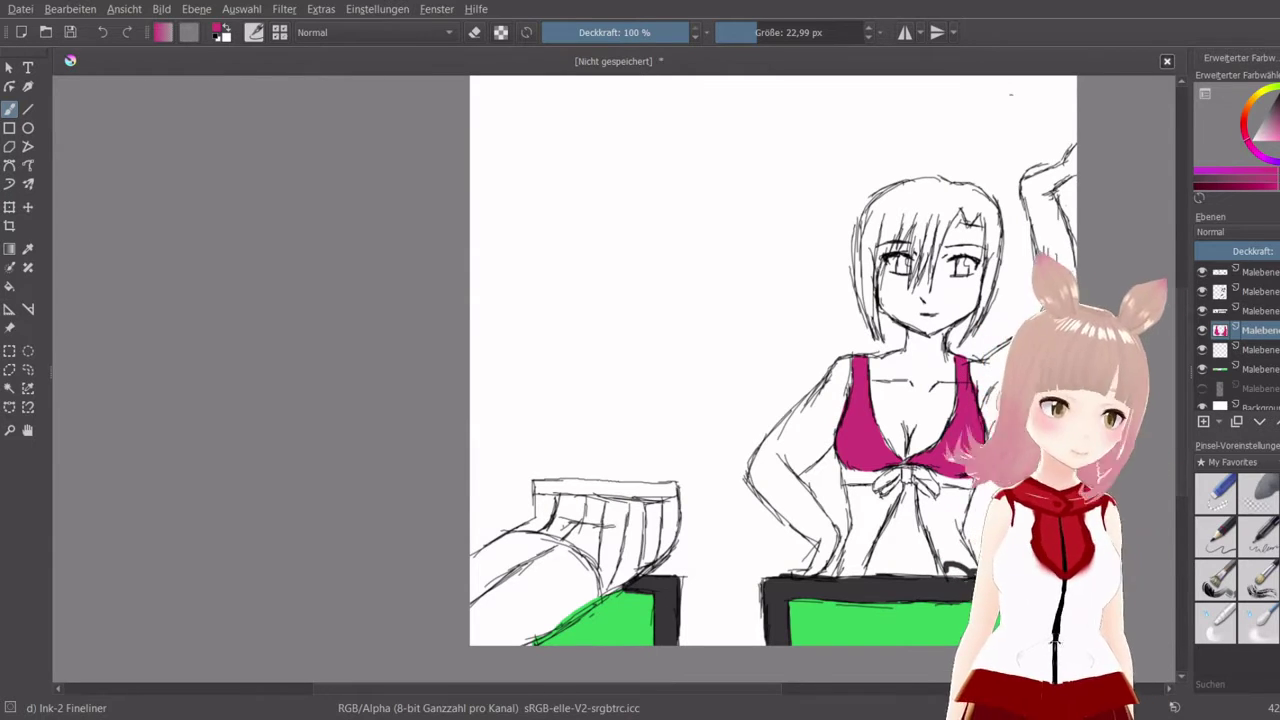
Paint the bow and the band below the bust red on another new layer
{"action": "left_click", "coordinate": [1246, 129]}
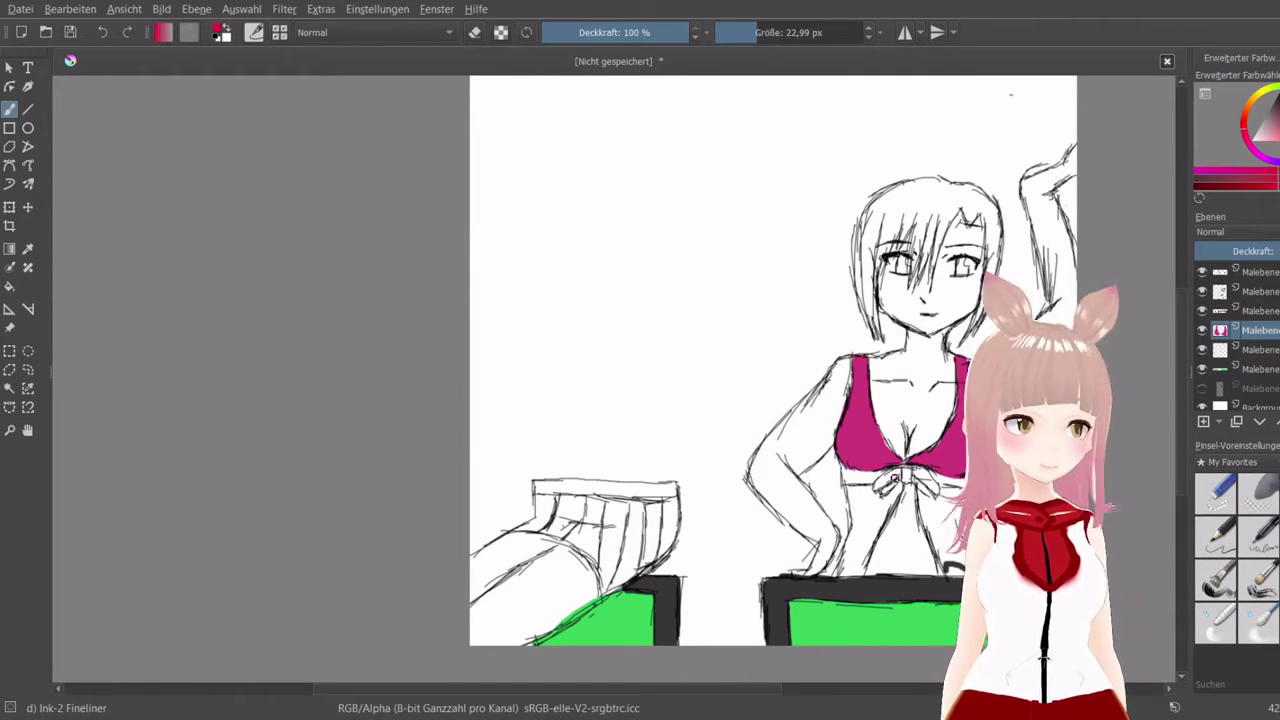
{"action": "left_click", "coordinate": [1203, 421]}
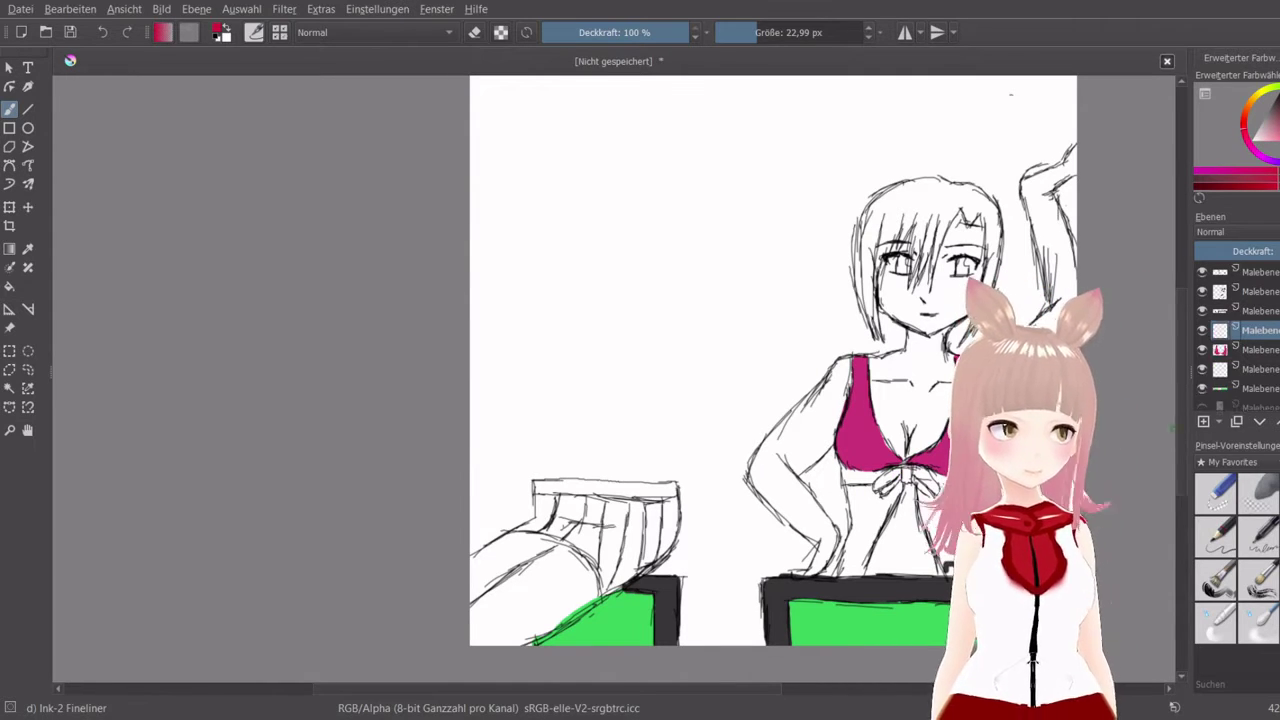
{"action": "mouse_move", "coordinate": [896, 475]}
{"action": "left_mouse_down"}
{"action": "mouse_move", "coordinate": [888, 487]}
{"action": "mouse_move", "coordinate": [880, 474]}
{"action": "mouse_move", "coordinate": [848, 478]}
{"action": "mouse_move", "coordinate": [897, 481]}
{"action": "left_mouse_up"}
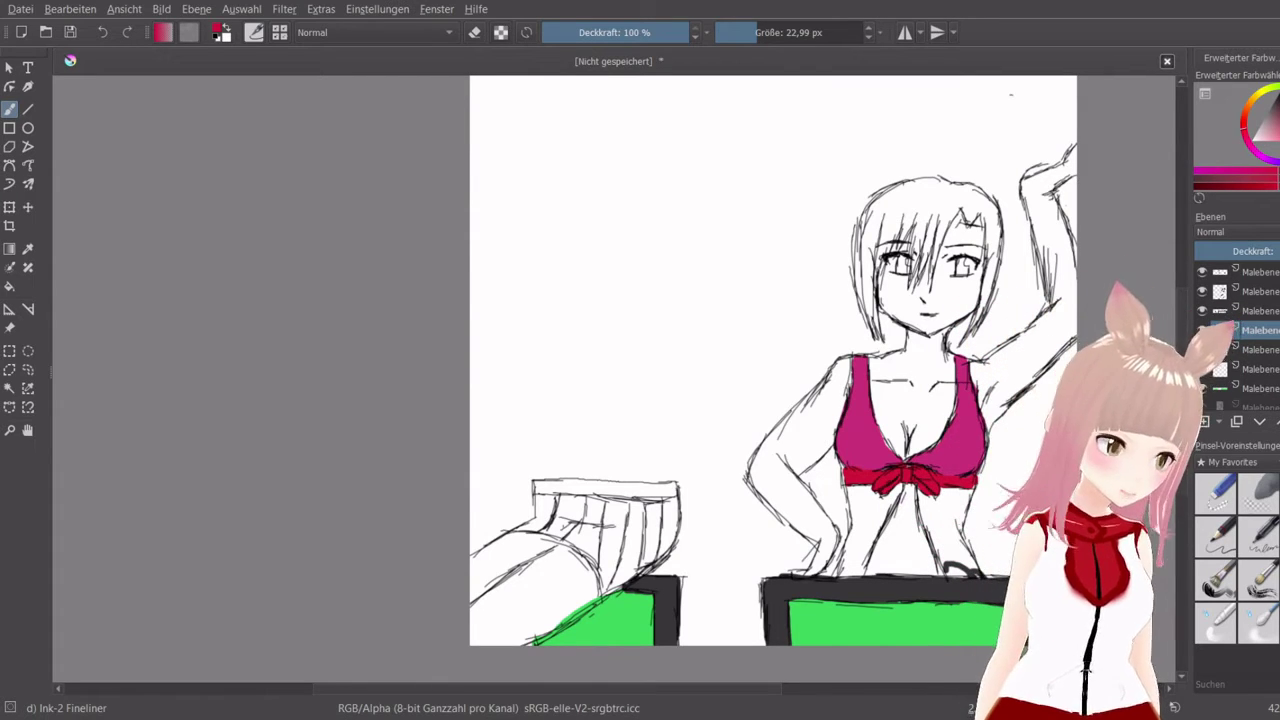
Paint the two side panels of the top below the band light pink on a new layer
{"action": "left_click", "coordinate": [1246, 139]}
{"action": "left_click_drag", "start_coordinate": [1278, 128], "coordinate": [1276, 144]}
{"action": "left_click", "coordinate": [1203, 421]}
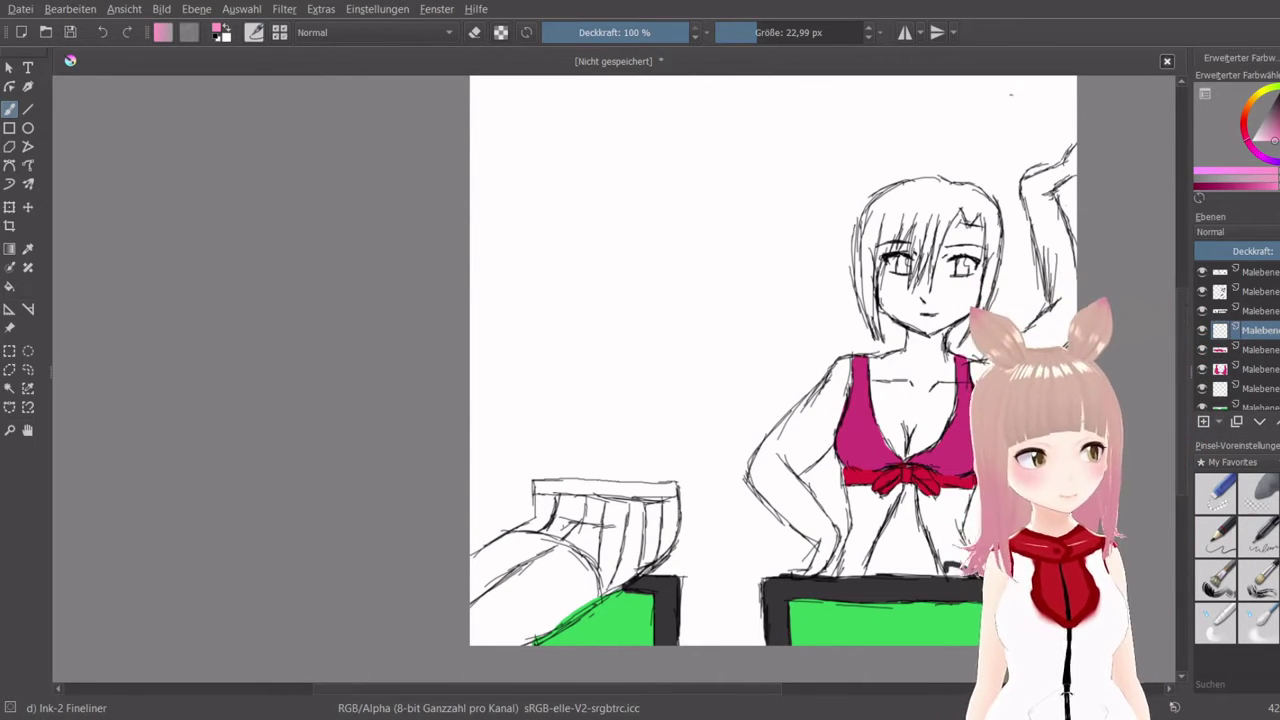
{"action": "mouse_move", "coordinate": [876, 511]}
{"action": "left_mouse_down"}
{"action": "mouse_move", "coordinate": [836, 575]}
{"action": "mouse_move", "coordinate": [886, 506]}
{"action": "mouse_move", "coordinate": [862, 520]}
{"action": "mouse_move", "coordinate": [852, 562]}
{"action": "mouse_move", "coordinate": [884, 515]}
{"action": "mouse_move", "coordinate": [853, 495]}
{"action": "mouse_move", "coordinate": [846, 556]}
{"action": "mouse_move", "coordinate": [864, 498]}
{"action": "mouse_move", "coordinate": [880, 499]}
{"action": "mouse_move", "coordinate": [856, 489]}
{"action": "mouse_move", "coordinate": [881, 499]}
{"action": "left_mouse_up"}
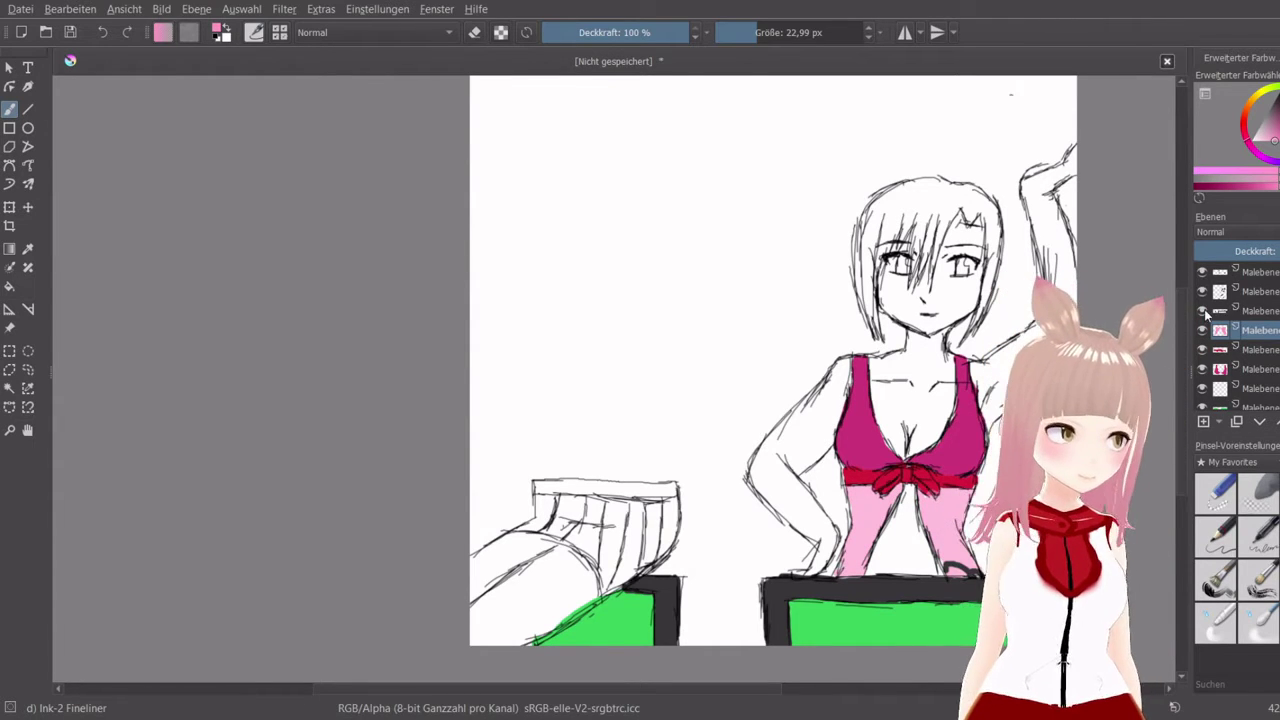
Erase the stray dark stroke above the tabletop on the table frame layer and return to painting mode
{"action": "left_click", "coordinate": [1236, 311]}
{"action": "key", "text": "e"}
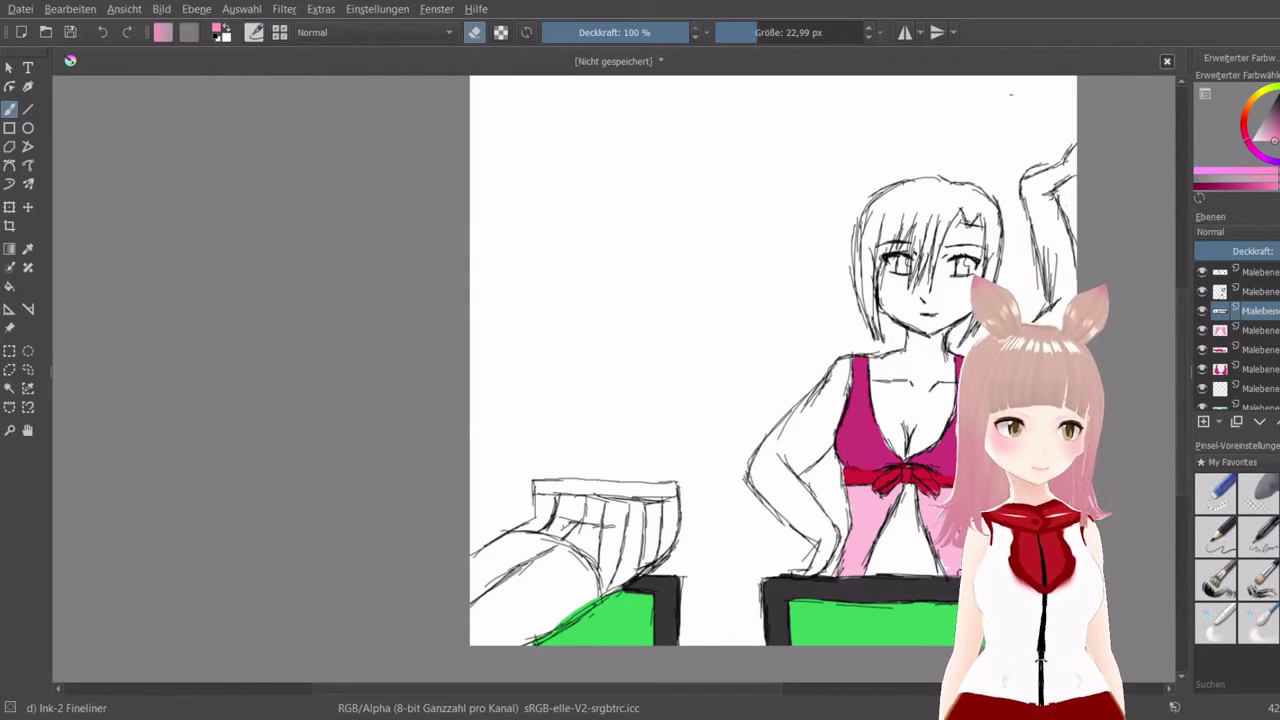
{"action": "left_click", "coordinate": [474, 32]}
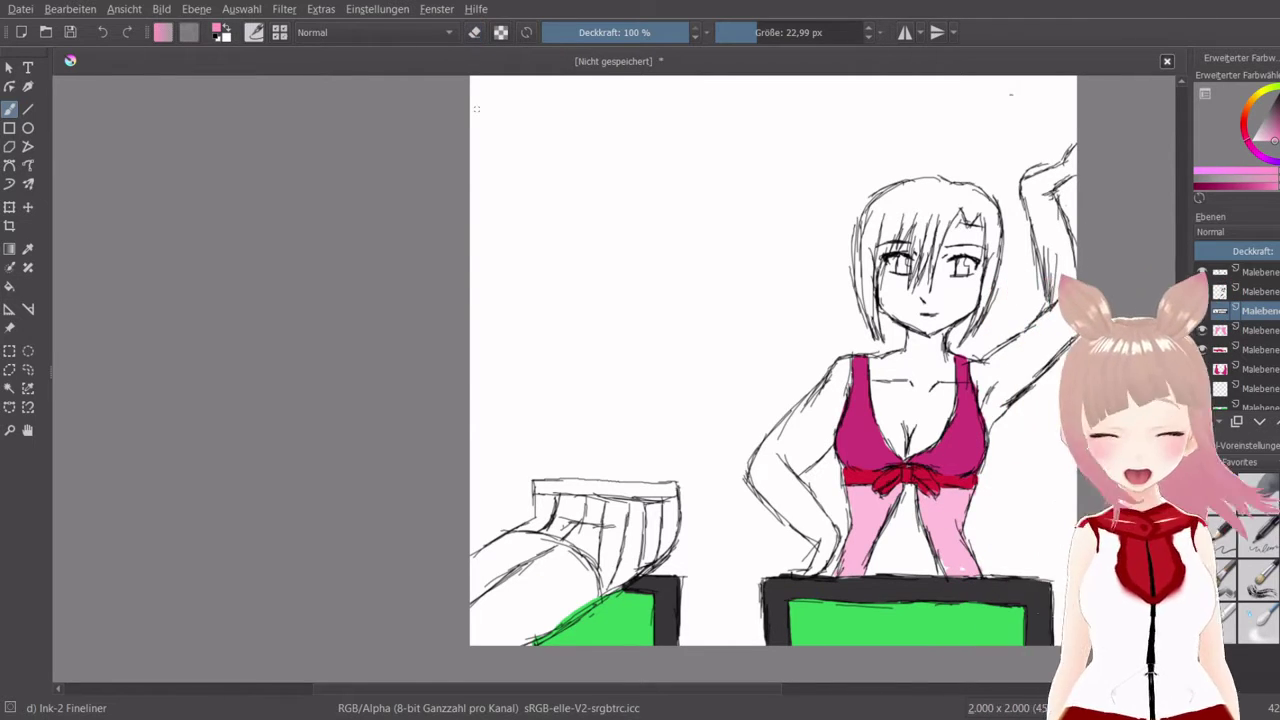
Paint the neck, the chest and the first part of the face in a light peach skin tone on a new layer
{"action": "left_click", "coordinate": [1247, 120]}
{"action": "left_click", "coordinate": [1264, 135]}
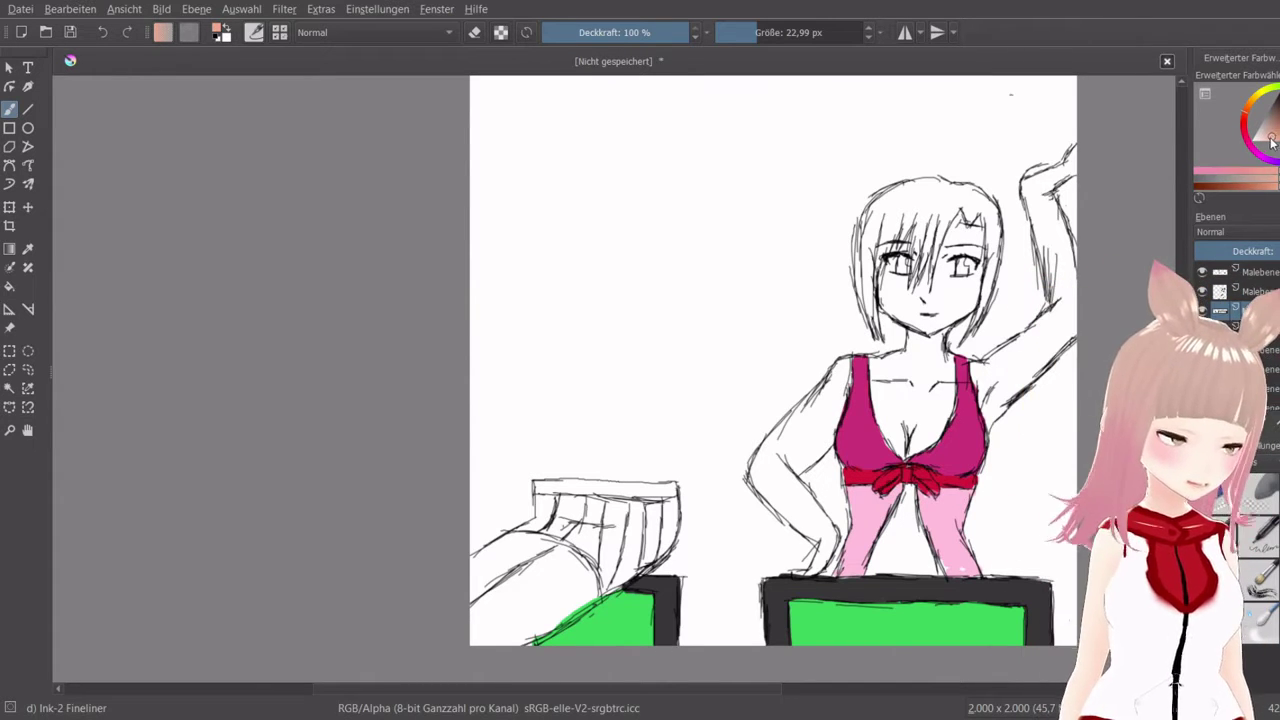
{"action": "left_click", "coordinate": [1268, 142]}
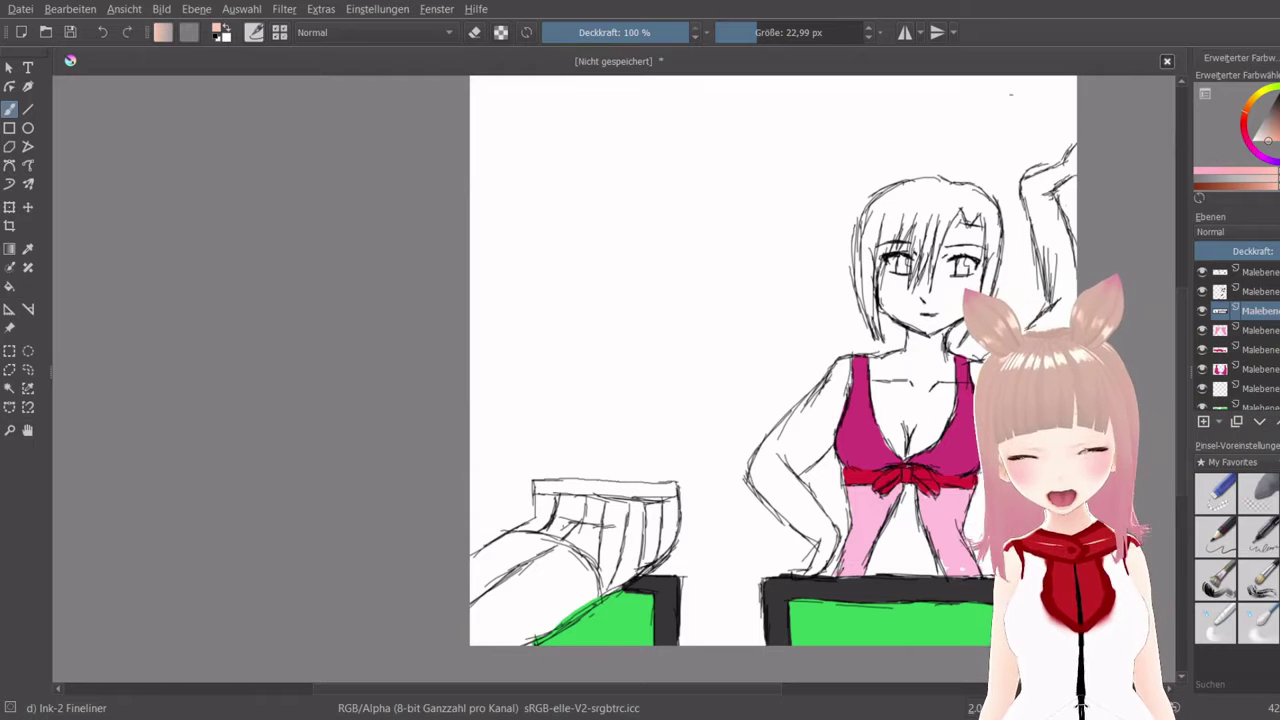
{"action": "left_click", "coordinate": [1204, 421]}
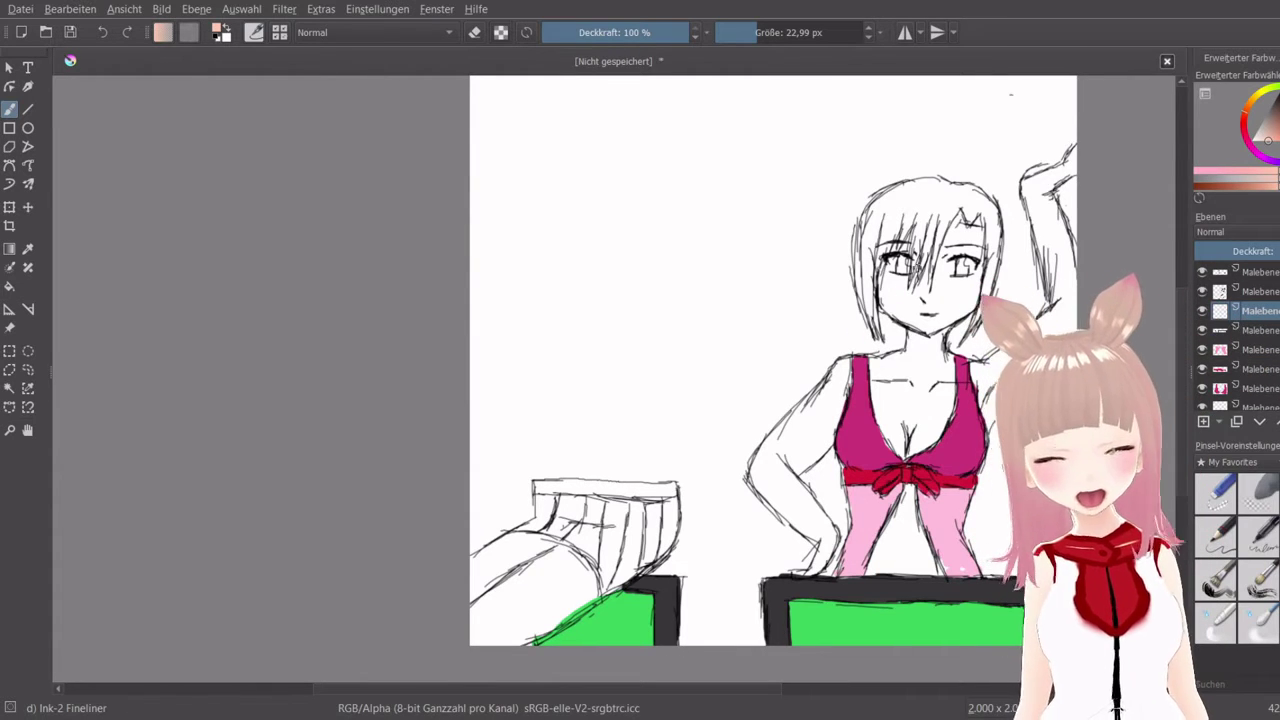
{"action": "mouse_move", "coordinate": [972, 232]}
{"action": "left_mouse_down"}
{"action": "mouse_move", "coordinate": [958, 229]}
{"action": "mouse_move", "coordinate": [940, 262]}
{"action": "mouse_move", "coordinate": [972, 252]}
{"action": "mouse_move", "coordinate": [972, 284]}
{"action": "mouse_move", "coordinate": [946, 292]}
{"action": "mouse_move", "coordinate": [970, 297]}
{"action": "left_mouse_up"}
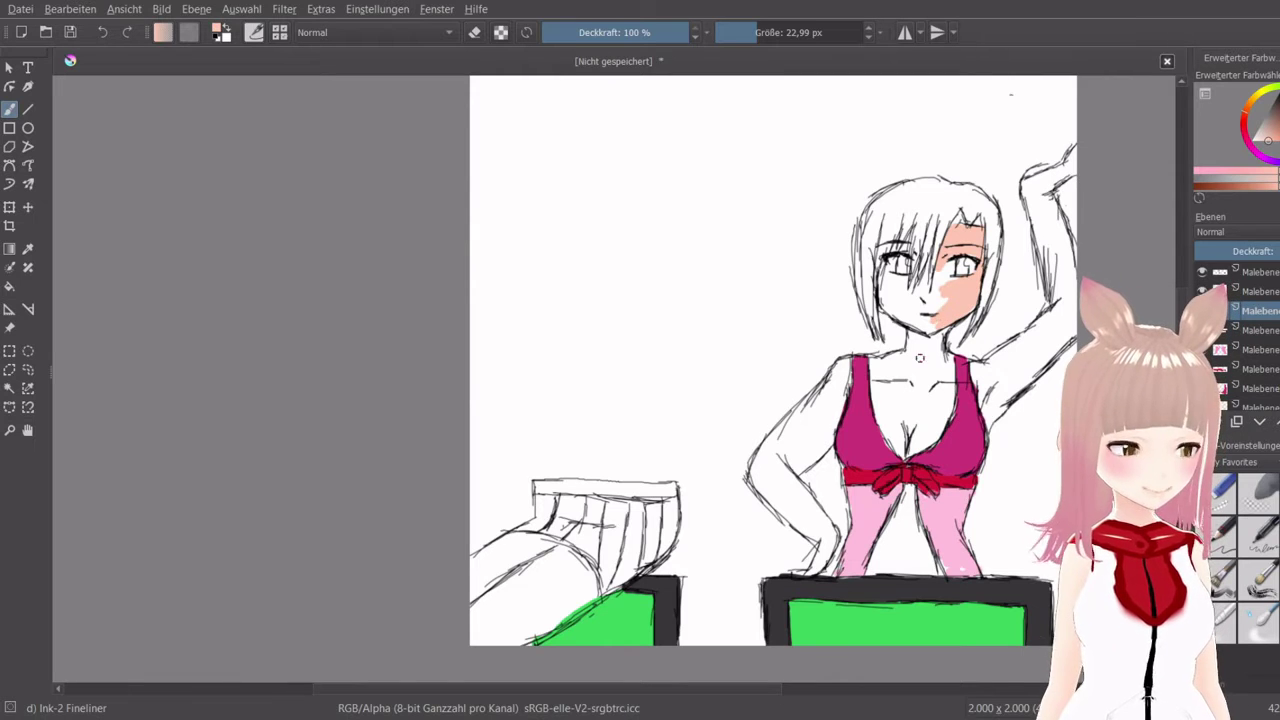
{"action": "mouse_move", "coordinate": [919, 357]}
{"action": "left_mouse_down"}
{"action": "mouse_move", "coordinate": [904, 430]}
{"action": "mouse_move", "coordinate": [882, 380]}
{"action": "mouse_move", "coordinate": [878, 410]}
{"action": "mouse_move", "coordinate": [869, 358]}
{"action": "mouse_move", "coordinate": [895, 360]}
{"action": "mouse_move", "coordinate": [914, 318]}
{"action": "mouse_move", "coordinate": [931, 385]}
{"action": "mouse_move", "coordinate": [944, 338]}
{"action": "mouse_move", "coordinate": [944, 418]}
{"action": "mouse_move", "coordinate": [922, 440]}
{"action": "mouse_move", "coordinate": [930, 420]}
{"action": "mouse_move", "coordinate": [912, 425]}
{"action": "mouse_move", "coordinate": [895, 400]}
{"action": "mouse_move", "coordinate": [893, 453]}
{"action": "mouse_move", "coordinate": [914, 438]}
{"action": "left_mouse_up"}
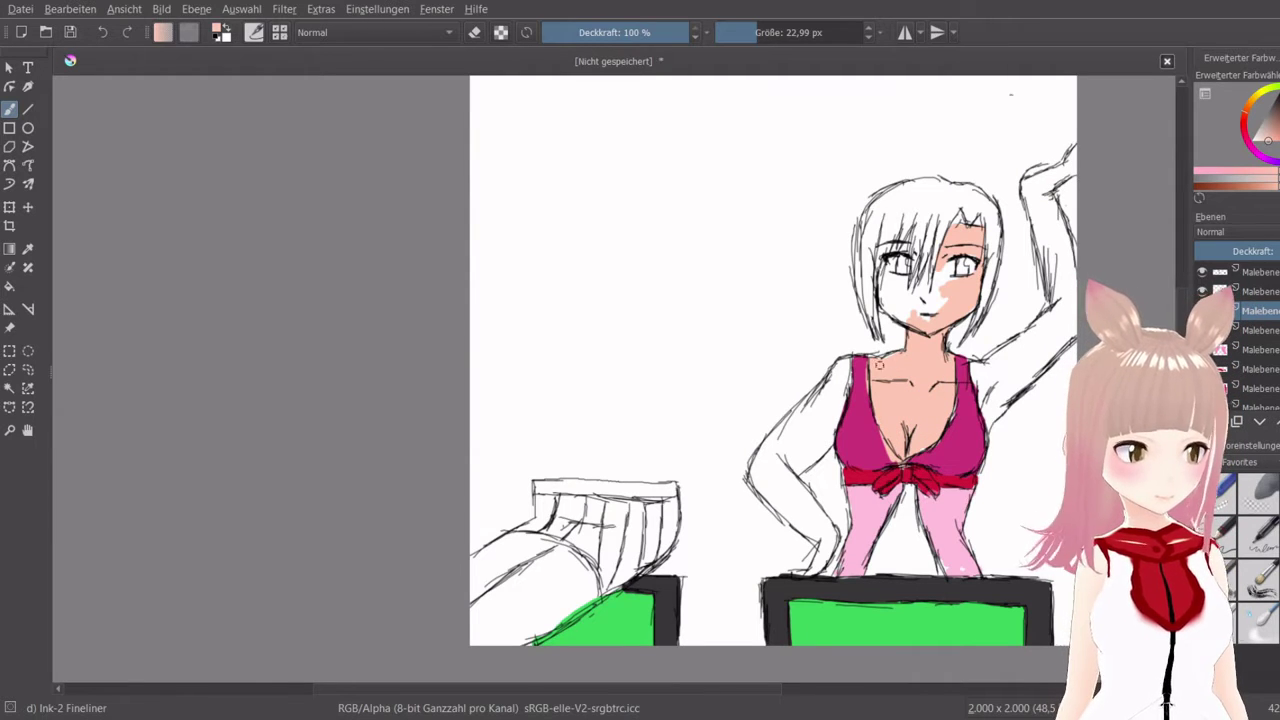
Move the skin layer below the clothing colour layers and fill the remaining parts of the face with the skin tone
{"action": "left_click_drag", "start_coordinate": [1250, 387], "coordinate": [1250, 394]}
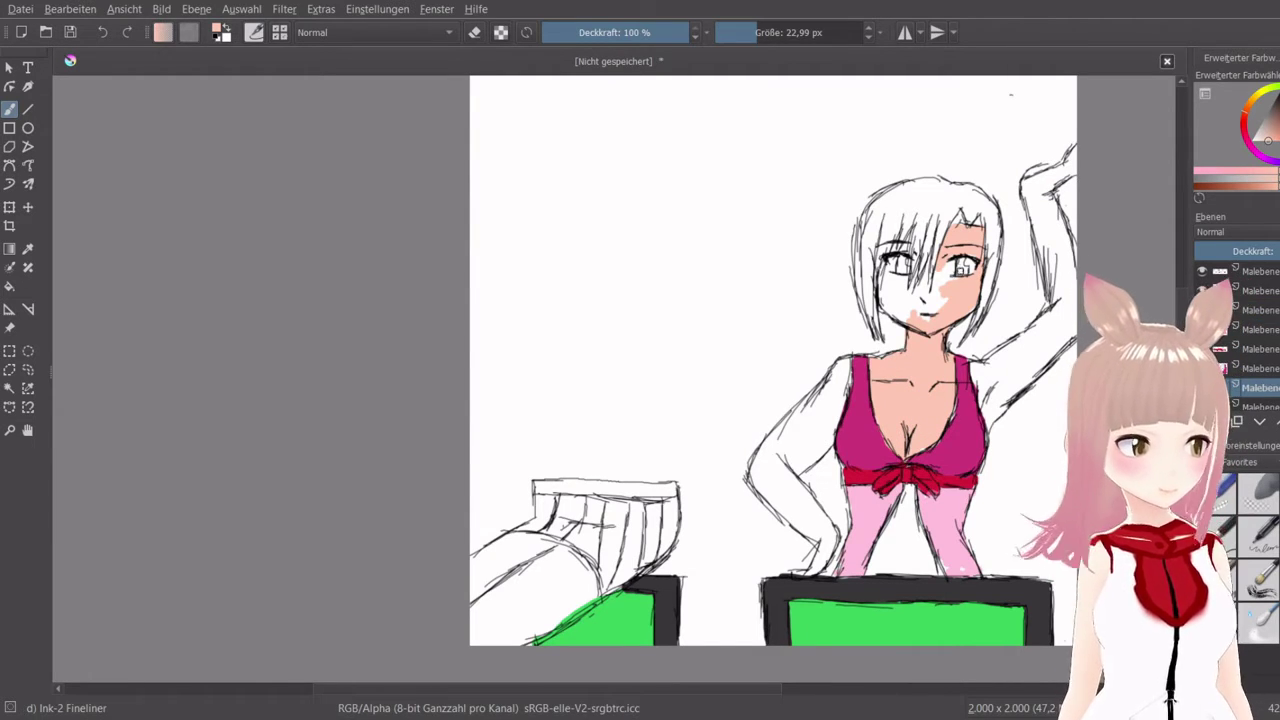
{"action": "mouse_move", "coordinate": [942, 272]}
{"action": "left_mouse_down"}
{"action": "mouse_move", "coordinate": [925, 310]}
{"action": "mouse_move", "coordinate": [920, 285]}
{"action": "mouse_move", "coordinate": [888, 276]}
{"action": "mouse_move", "coordinate": [908, 313]}
{"action": "mouse_move", "coordinate": [880, 284]}
{"action": "mouse_move", "coordinate": [888, 305]}
{"action": "left_mouse_up"}
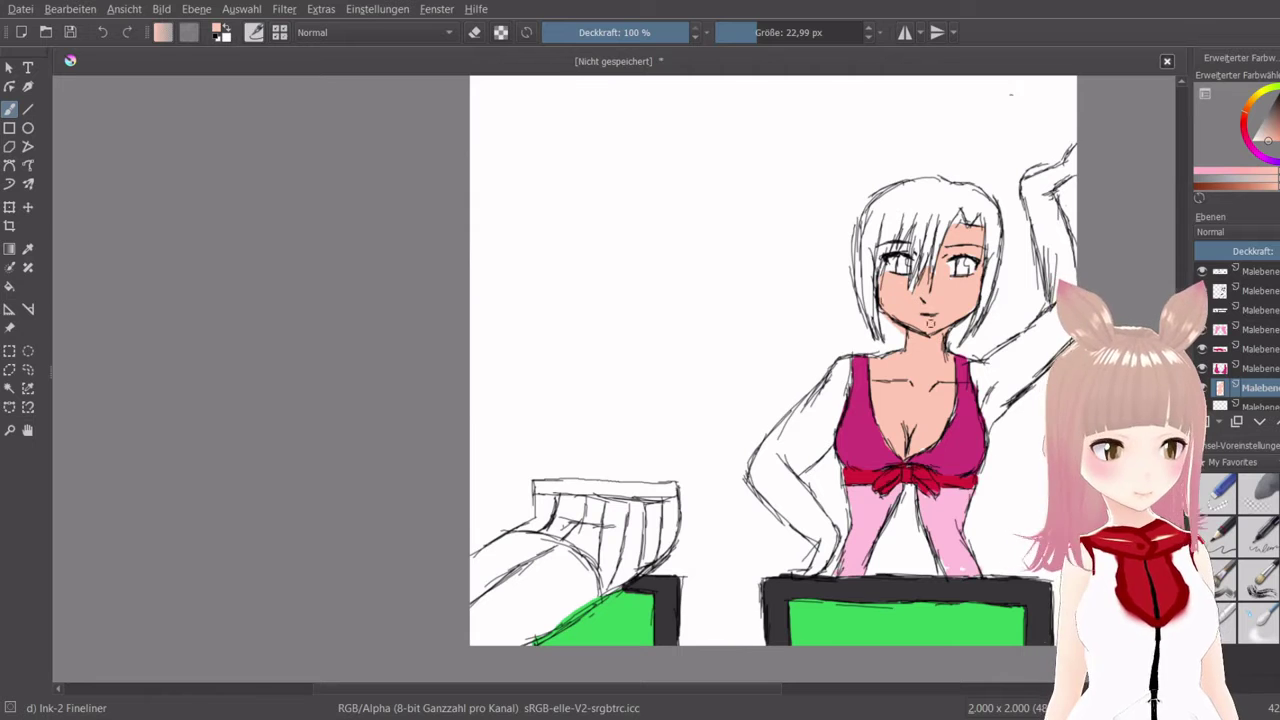
{"action": "left_click", "coordinate": [475, 32]}
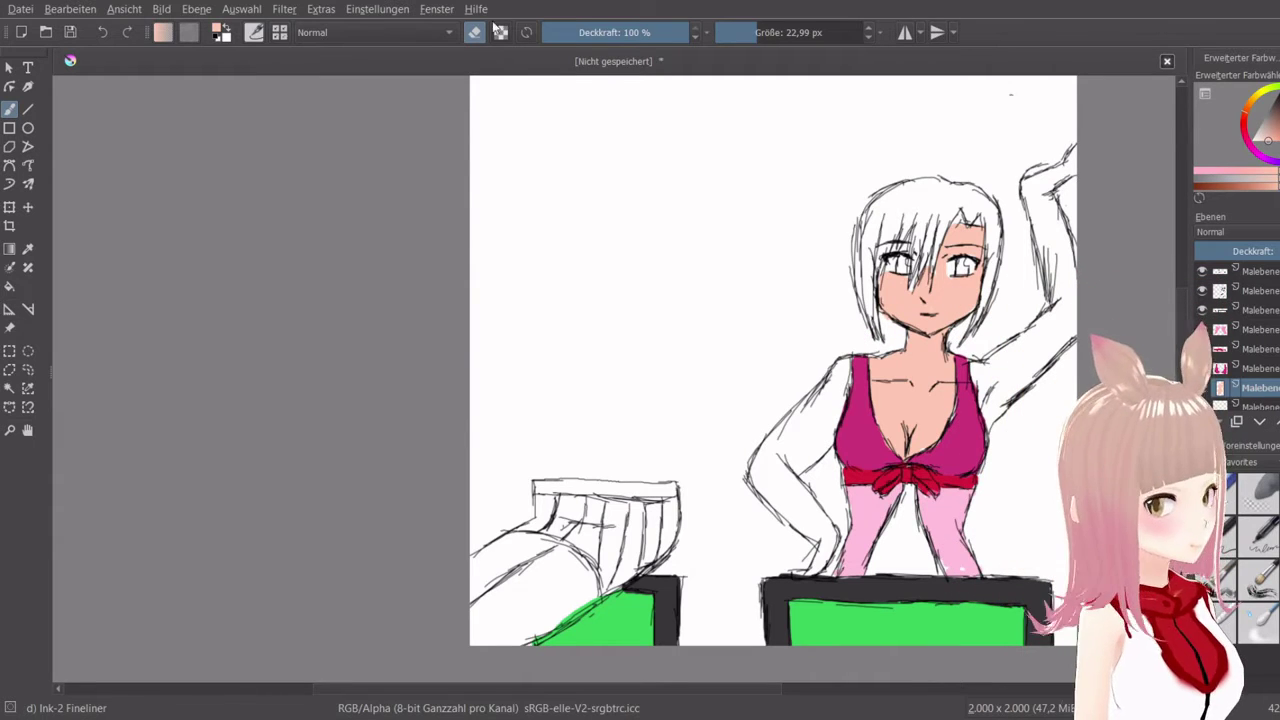
Paint the bent arm, the raised arm and the exposed midriff between the pink panels in the peach skin tone
{"action": "mouse_move", "coordinate": [838, 368]}
{"action": "left_mouse_down"}
{"action": "mouse_move", "coordinate": [832, 412]}
{"action": "mouse_move", "coordinate": [815, 415]}
{"action": "mouse_move", "coordinate": [831, 401]}
{"action": "mouse_move", "coordinate": [814, 455]}
{"action": "mouse_move", "coordinate": [832, 430]}
{"action": "mouse_move", "coordinate": [823, 442]}
{"action": "mouse_move", "coordinate": [821, 401]}
{"action": "mouse_move", "coordinate": [777, 442]}
{"action": "mouse_move", "coordinate": [785, 509]}
{"action": "mouse_move", "coordinate": [783, 486]}
{"action": "mouse_move", "coordinate": [813, 438]}
{"action": "mouse_move", "coordinate": [794, 467]}
{"action": "mouse_move", "coordinate": [791, 439]}
{"action": "mouse_move", "coordinate": [765, 454]}
{"action": "mouse_move", "coordinate": [793, 415]}
{"action": "mouse_move", "coordinate": [755, 469]}
{"action": "mouse_move", "coordinate": [820, 533]}
{"action": "mouse_move", "coordinate": [812, 509]}
{"action": "mouse_move", "coordinate": [815, 523]}
{"action": "mouse_move", "coordinate": [802, 522]}
{"action": "mouse_move", "coordinate": [777, 477]}
{"action": "left_mouse_up"}
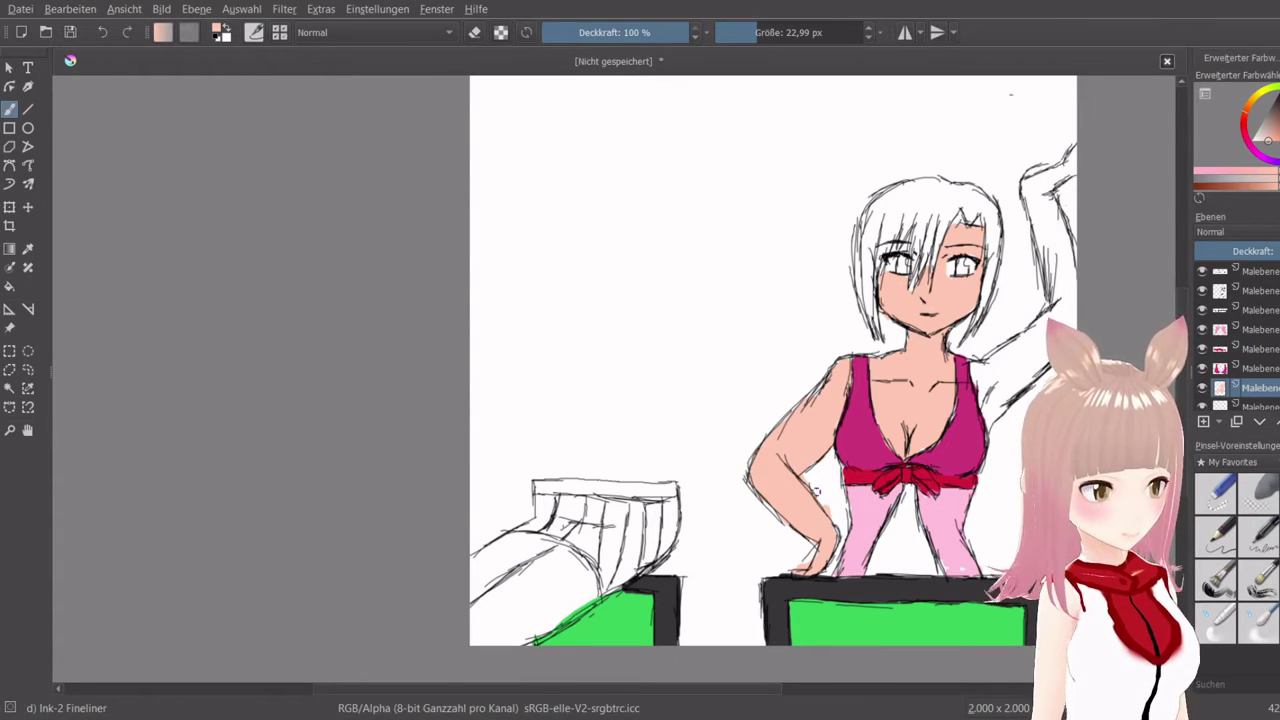
{"action": "mouse_move", "coordinate": [988, 390]}
{"action": "left_mouse_down"}
{"action": "mouse_move", "coordinate": [1056, 329]}
{"action": "mouse_move", "coordinate": [976, 371]}
{"action": "mouse_move", "coordinate": [976, 393]}
{"action": "mouse_move", "coordinate": [1011, 386]}
{"action": "left_mouse_up"}
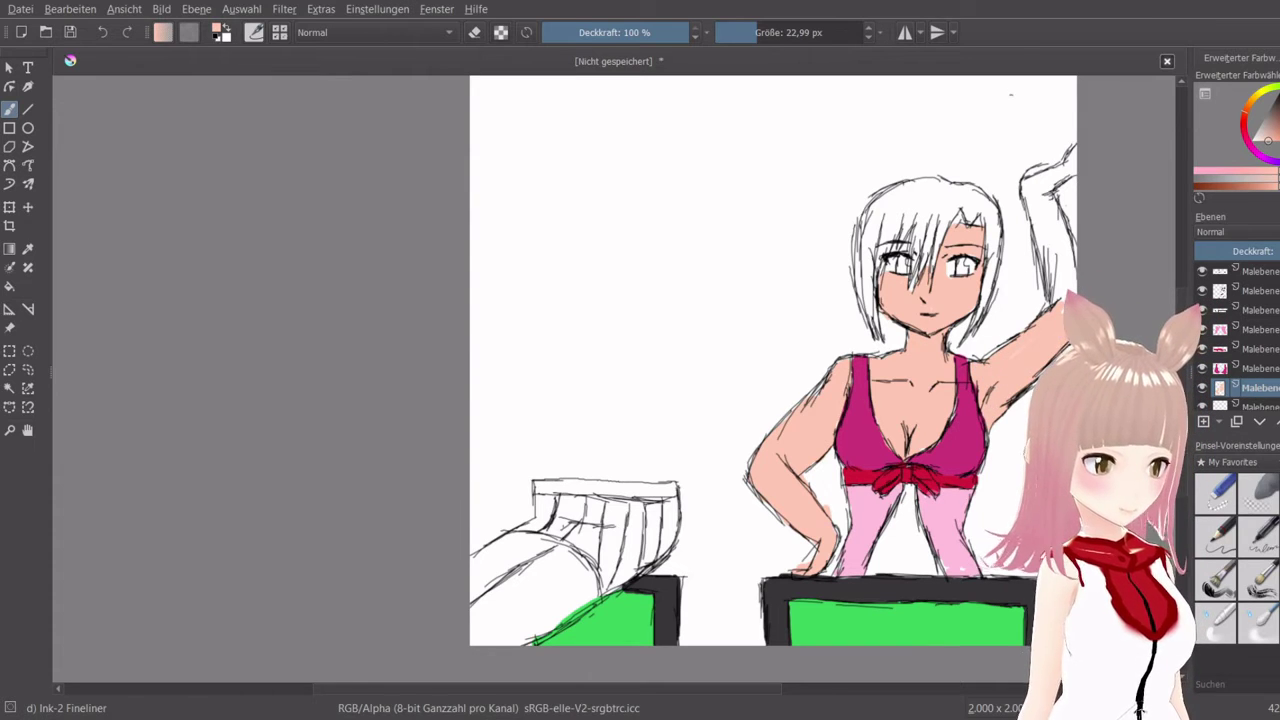
{"action": "mouse_move", "coordinate": [1060, 176]}
{"action": "left_mouse_down"}
{"action": "mouse_move", "coordinate": [1086, 147]}
{"action": "mouse_move", "coordinate": [1053, 182]}
{"action": "mouse_move", "coordinate": [1030, 183]}
{"action": "mouse_move", "coordinate": [1043, 274]}
{"action": "mouse_move", "coordinate": [1058, 218]}
{"action": "mouse_move", "coordinate": [1066, 249]}
{"action": "left_mouse_up"}
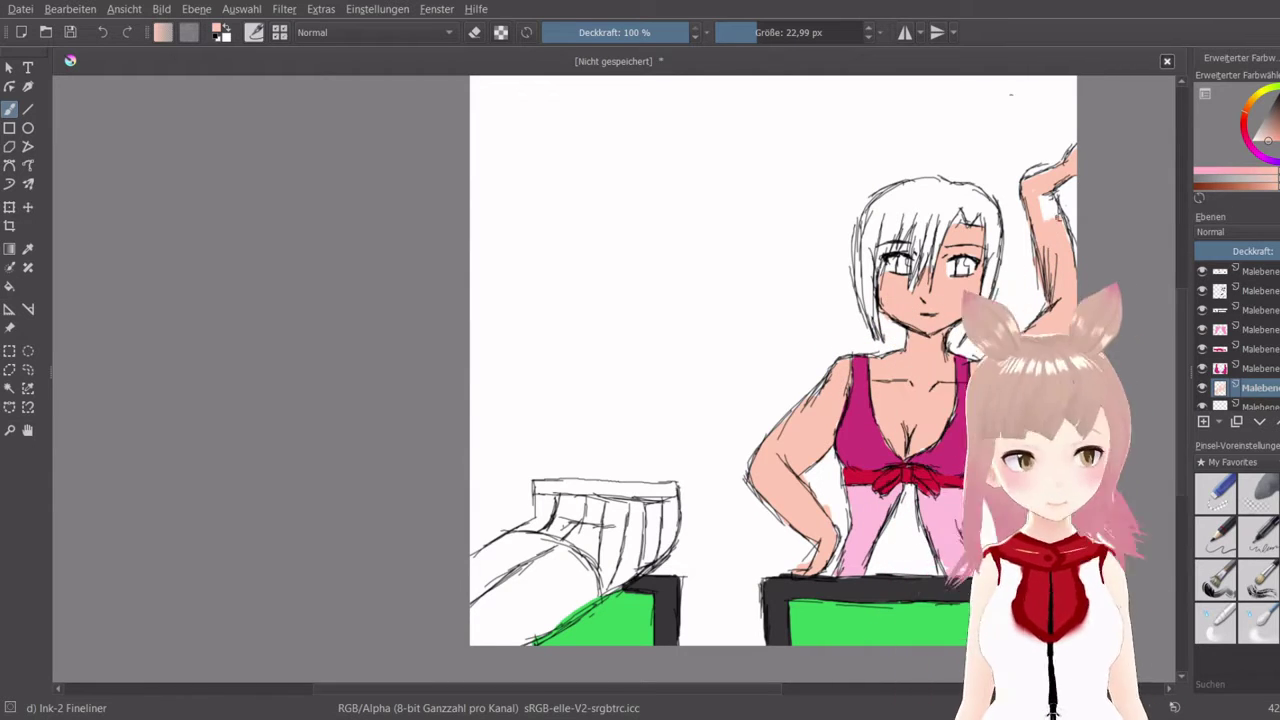
{"action": "mouse_move", "coordinate": [1045, 237]}
{"action": "left_mouse_down"}
{"action": "mouse_move", "coordinate": [1048, 200]}
{"action": "mouse_move", "coordinate": [1062, 215]}
{"action": "left_mouse_up"}
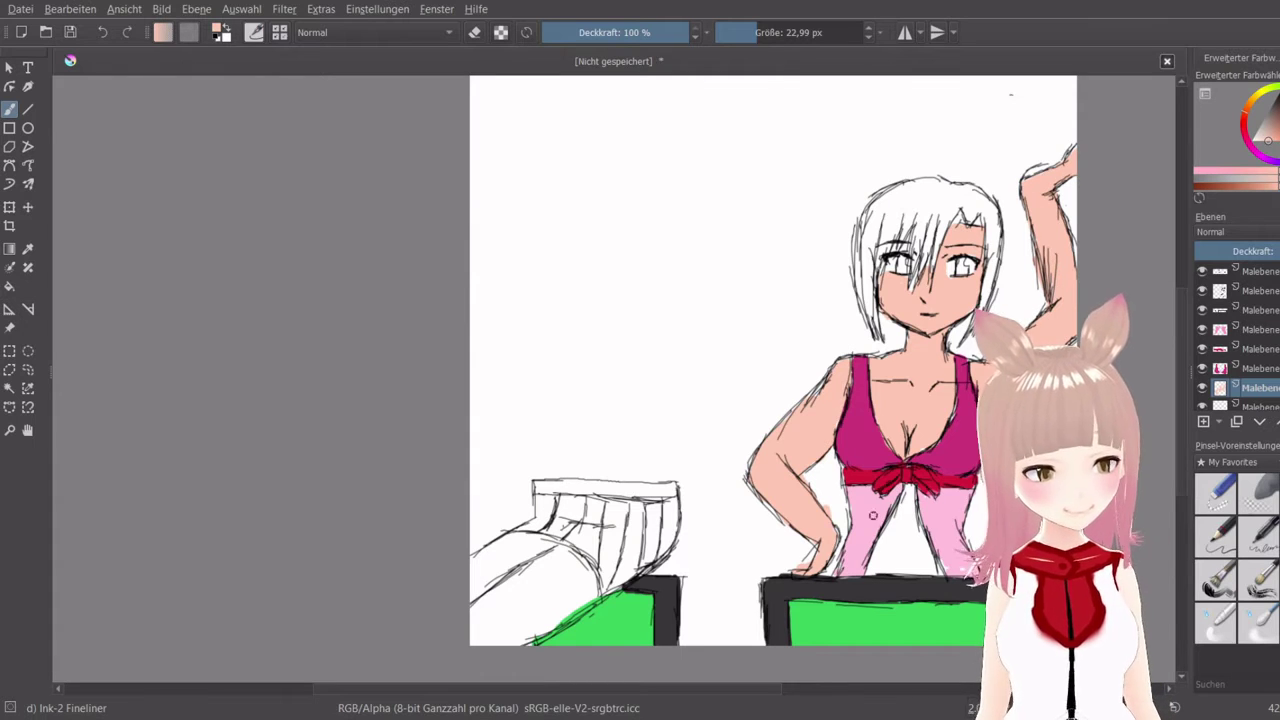
{"action": "mouse_move", "coordinate": [872, 515]}
{"action": "left_mouse_down"}
{"action": "mouse_move", "coordinate": [895, 510]}
{"action": "mouse_move", "coordinate": [849, 565]}
{"action": "mouse_move", "coordinate": [872, 567]}
{"action": "left_mouse_up"}
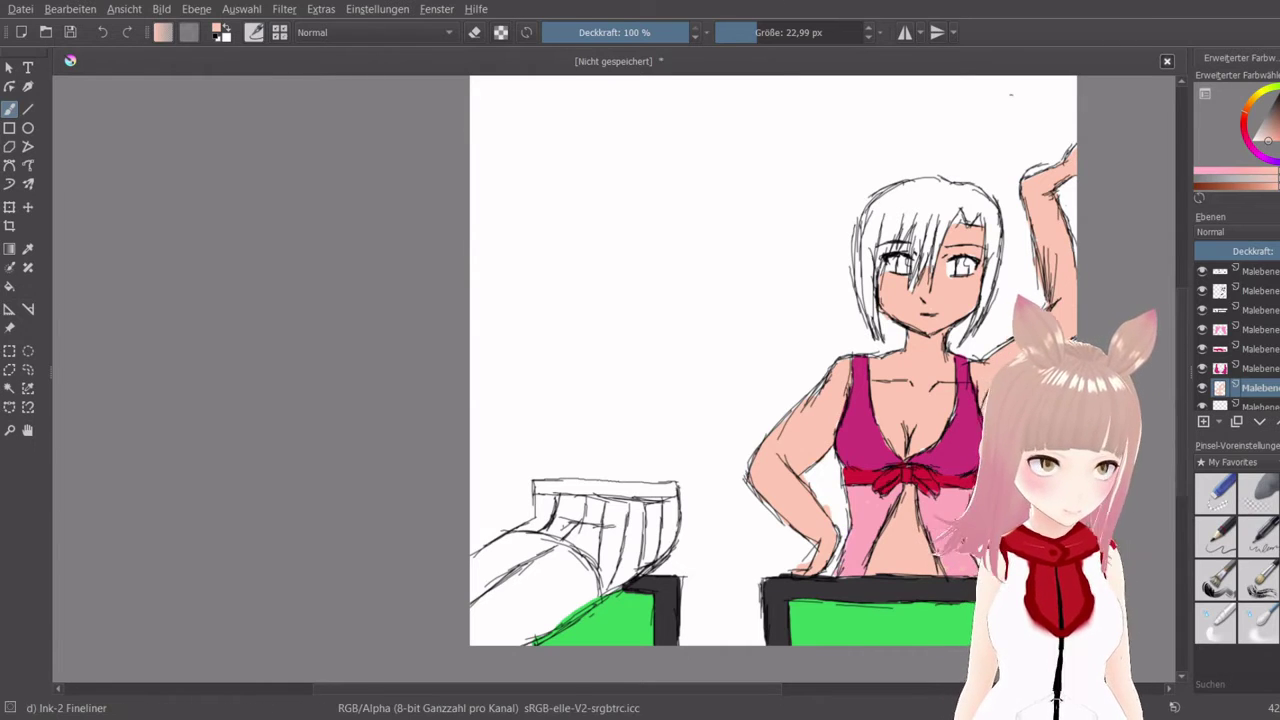
Paint the thighs below the skirt on the second table in the peach skin tone
{"action": "left_click_drag", "start_coordinate": [563, 597], "coordinate": [508, 629]}
{"action": "mouse_move", "coordinate": [525, 547]}
{"action": "left_mouse_down"}
{"action": "mouse_move", "coordinate": [489, 581]}
{"action": "mouse_move", "coordinate": [474, 560]}
{"action": "mouse_move", "coordinate": [482, 630]}
{"action": "mouse_move", "coordinate": [595, 597]}
{"action": "left_mouse_up"}
{"action": "scroll", "coordinate": [1276, 395], "scroll_direction": "down", "scroll_amount": 2}
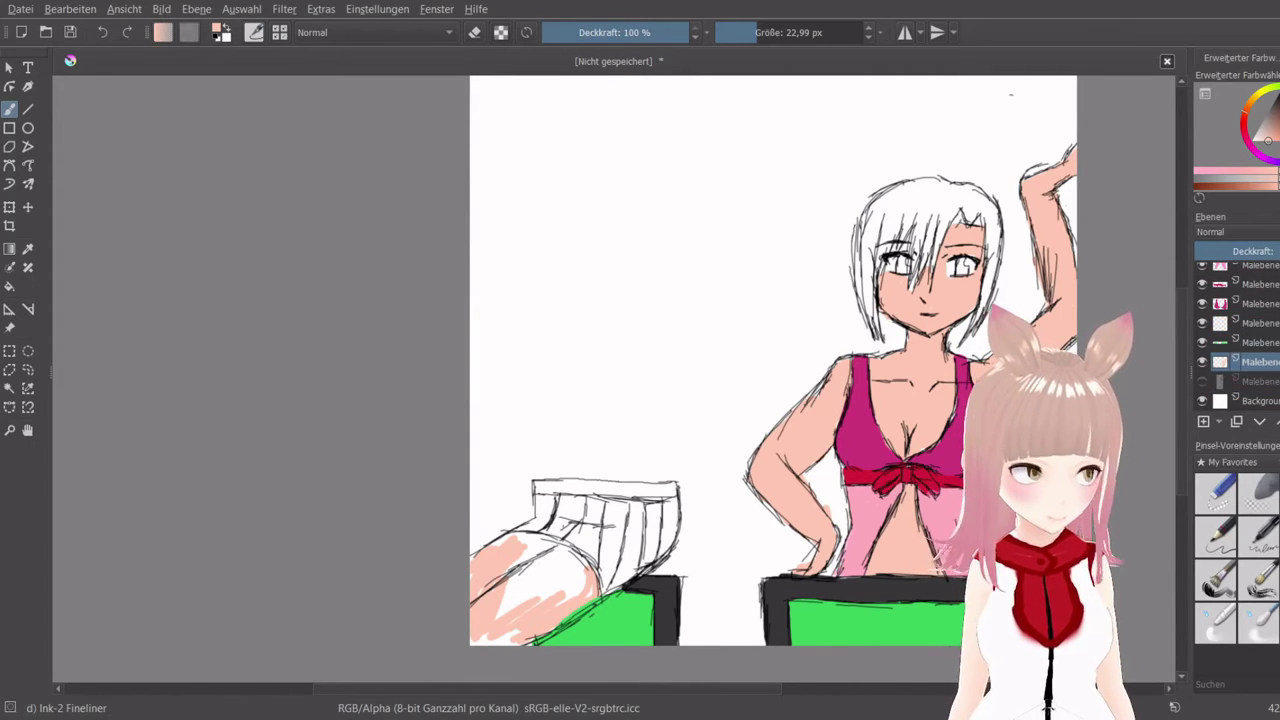
{"action": "mouse_move", "coordinate": [565, 579]}
{"action": "left_mouse_down"}
{"action": "mouse_move", "coordinate": [545, 596]}
{"action": "mouse_move", "coordinate": [587, 603]}
{"action": "left_mouse_up"}
{"action": "mouse_move", "coordinate": [488, 654]}
{"action": "left_mouse_down"}
{"action": "mouse_move", "coordinate": [503, 621]}
{"action": "mouse_move", "coordinate": [540, 592]}
{"action": "mouse_move", "coordinate": [491, 626]}
{"action": "mouse_move", "coordinate": [544, 563]}
{"action": "mouse_move", "coordinate": [533, 554]}
{"action": "mouse_move", "coordinate": [565, 558]}
{"action": "mouse_move", "coordinate": [512, 537]}
{"action": "mouse_move", "coordinate": [480, 560]}
{"action": "mouse_move", "coordinate": [522, 556]}
{"action": "left_mouse_up"}
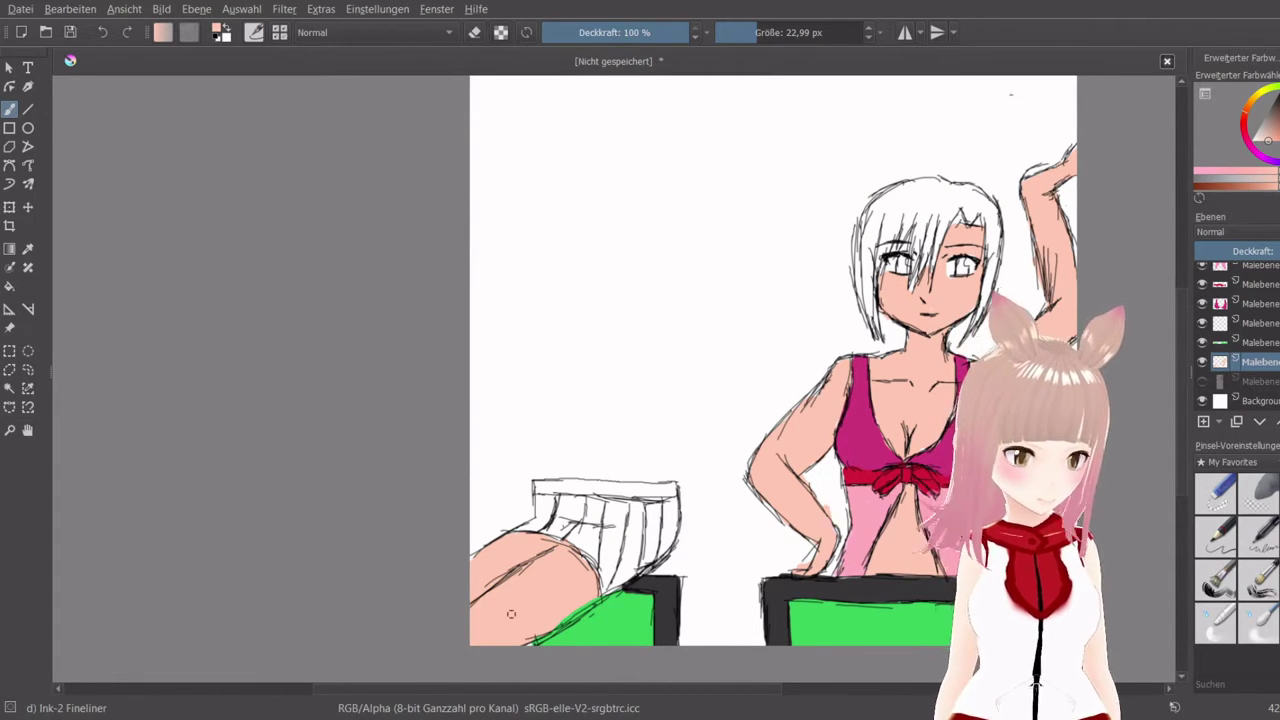
Paint the pleated skirt in the top's magenta and its waistband in red on the matching clothing colour layers
{"action": "left_click", "coordinate": [862, 430], "text": "ctrl"}
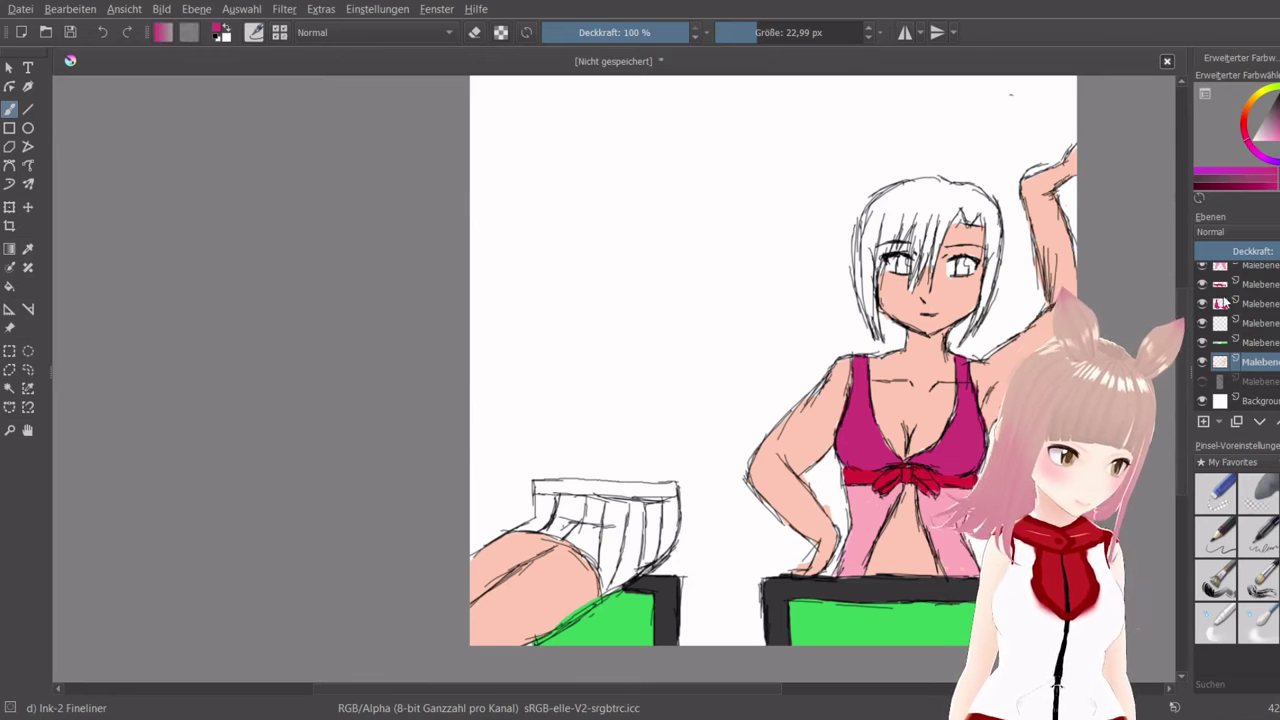
{"action": "left_click", "coordinate": [1255, 304]}
{"action": "mouse_move", "coordinate": [634, 534]}
{"action": "left_mouse_down"}
{"action": "mouse_move", "coordinate": [630, 569]}
{"action": "mouse_move", "coordinate": [668, 537]}
{"action": "mouse_move", "coordinate": [675, 509]}
{"action": "mouse_move", "coordinate": [615, 514]}
{"action": "mouse_move", "coordinate": [661, 520]}
{"action": "mouse_move", "coordinate": [634, 542]}
{"action": "mouse_move", "coordinate": [659, 513]}
{"action": "mouse_move", "coordinate": [667, 521]}
{"action": "mouse_move", "coordinate": [622, 576]}
{"action": "mouse_move", "coordinate": [561, 528]}
{"action": "mouse_move", "coordinate": [599, 536]}
{"action": "mouse_move", "coordinate": [602, 575]}
{"action": "mouse_move", "coordinate": [635, 522]}
{"action": "mouse_move", "coordinate": [565, 524]}
{"action": "mouse_move", "coordinate": [636, 512]}
{"action": "mouse_move", "coordinate": [574, 507]}
{"action": "mouse_move", "coordinate": [661, 508]}
{"action": "mouse_move", "coordinate": [565, 501]}
{"action": "mouse_move", "coordinate": [629, 532]}
{"action": "mouse_move", "coordinate": [573, 542]}
{"action": "mouse_move", "coordinate": [636, 557]}
{"action": "mouse_move", "coordinate": [620, 580]}
{"action": "mouse_move", "coordinate": [664, 540]}
{"action": "mouse_move", "coordinate": [541, 497]}
{"action": "mouse_move", "coordinate": [539, 523]}
{"action": "mouse_move", "coordinate": [565, 498]}
{"action": "left_mouse_up"}
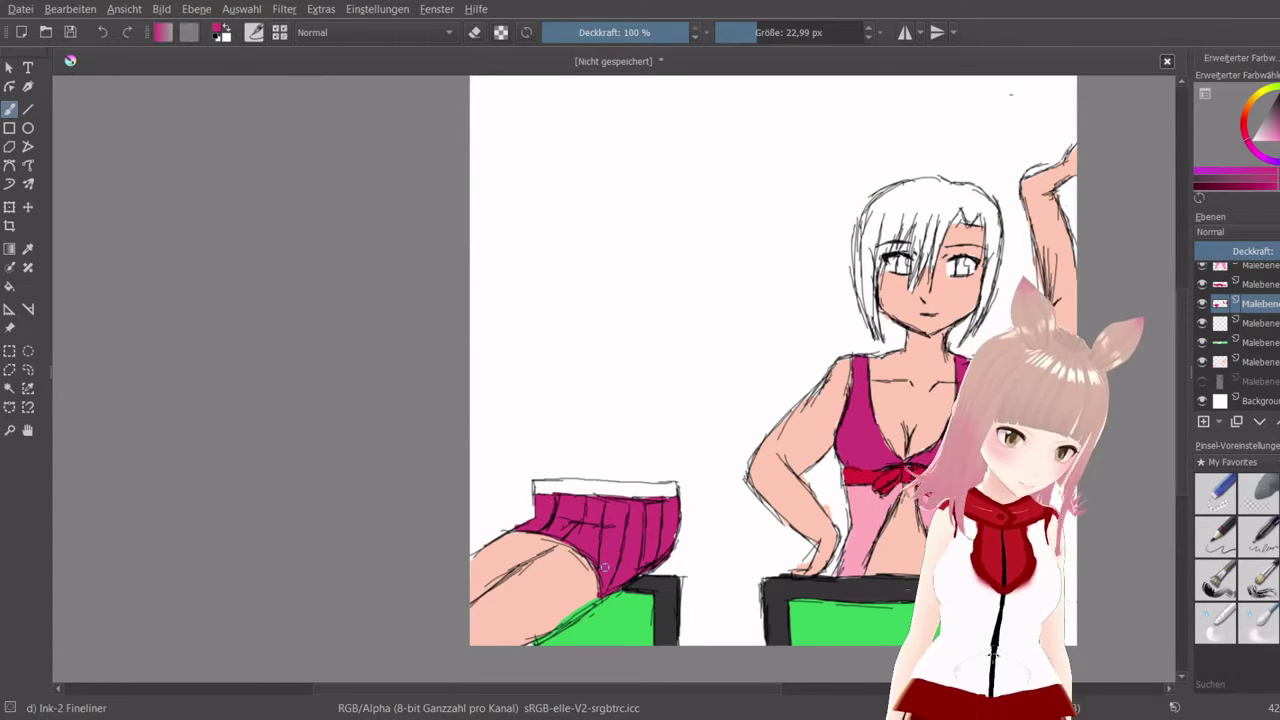
{"action": "key", "text": "Page_Up"}
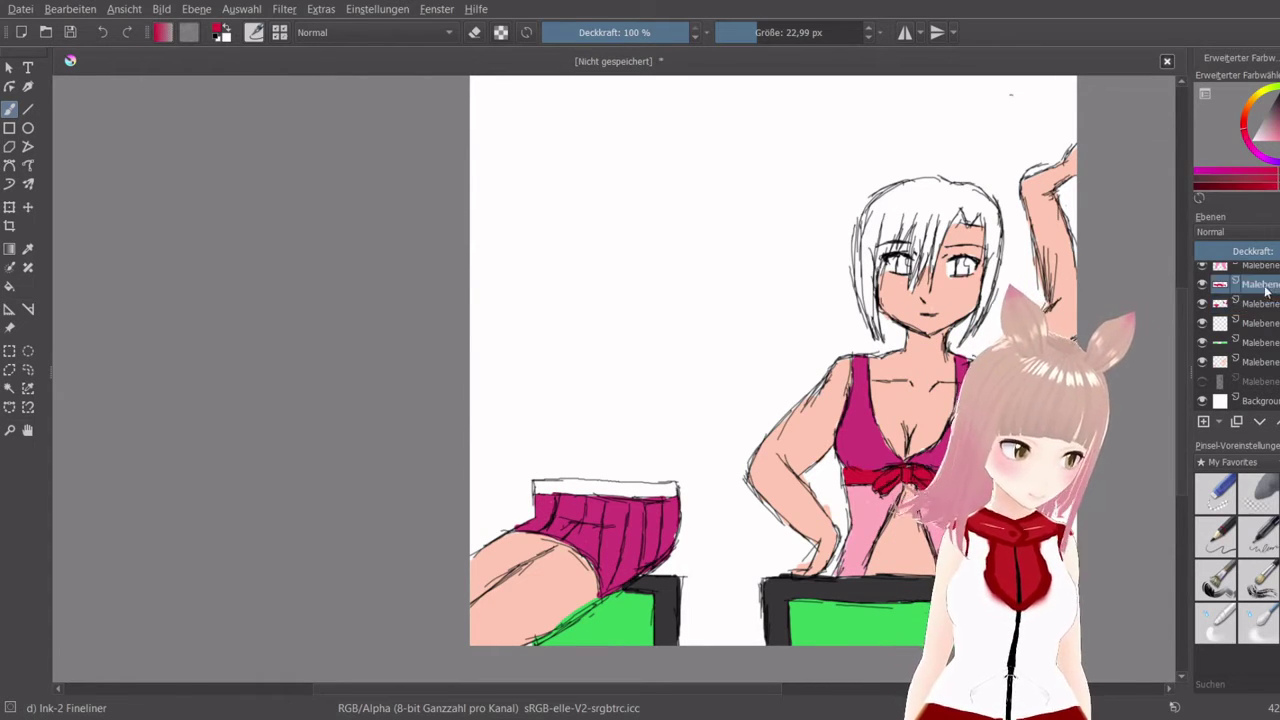
{"action": "mouse_move", "coordinate": [662, 497]}
{"action": "left_mouse_down"}
{"action": "mouse_move", "coordinate": [536, 488]}
{"action": "mouse_move", "coordinate": [637, 497]}
{"action": "mouse_move", "coordinate": [629, 485]}
{"action": "left_mouse_up"}
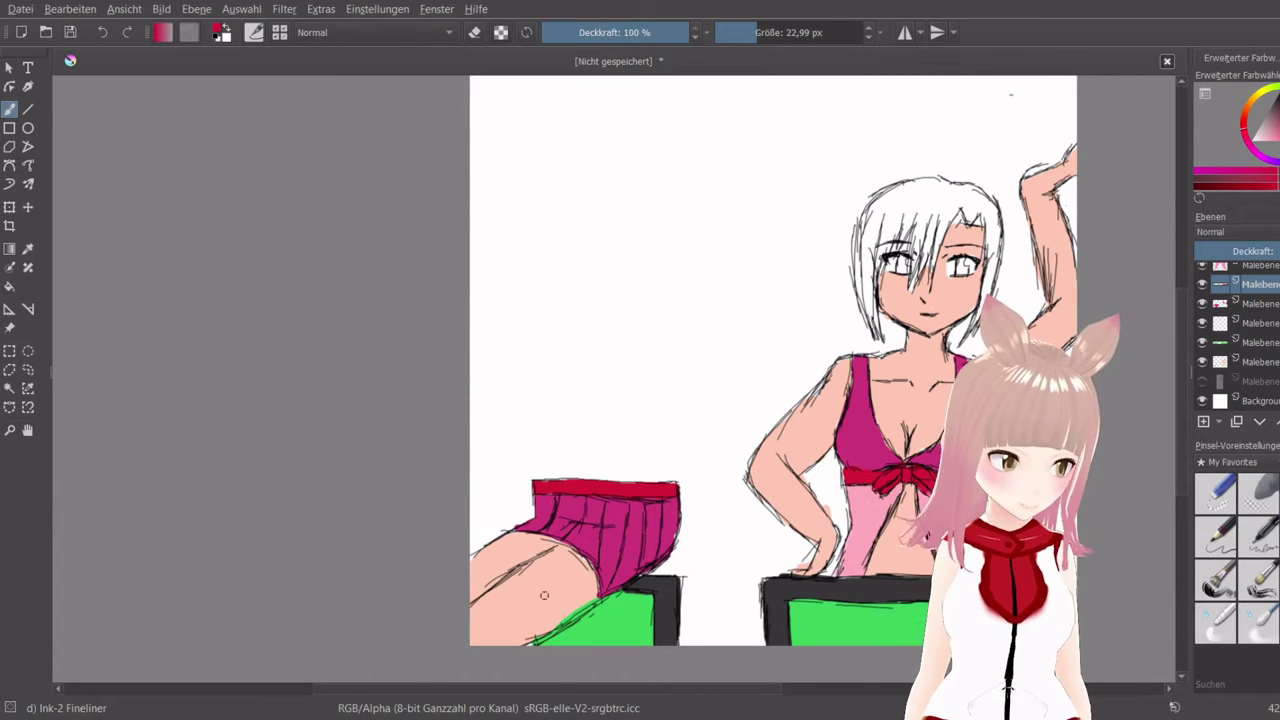
Paint the fringe and the first side strand of the hair in orange on a new layer above the clothing colours
{"action": "left_click", "coordinate": [1247, 109]}
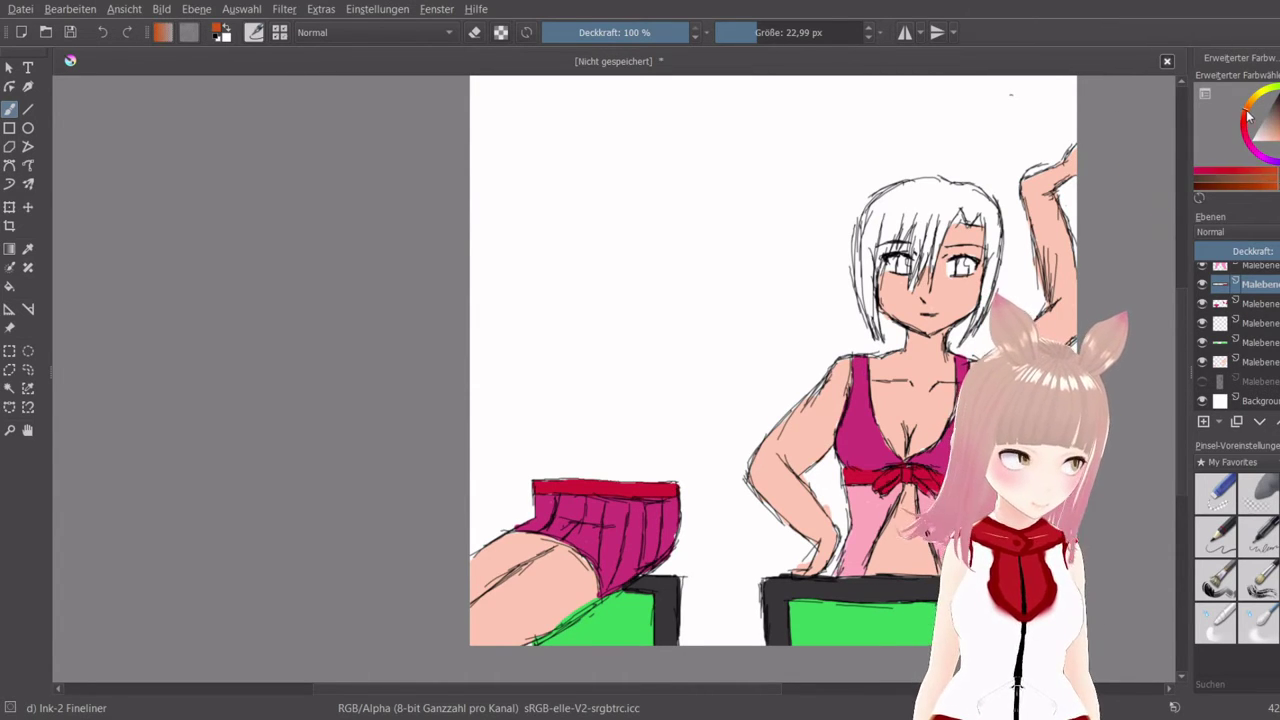
{"action": "left_click", "coordinate": [1277, 139]}
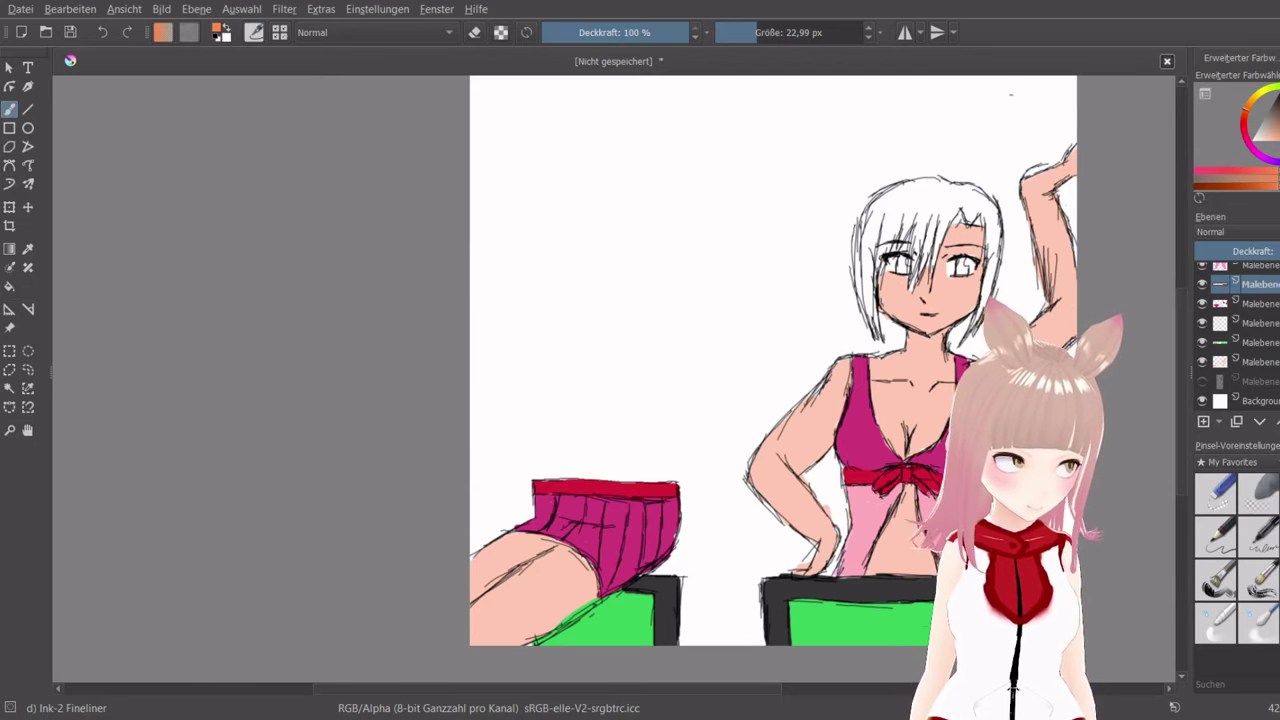
{"action": "scroll", "coordinate": [1262, 330], "scroll_direction": "up", "scroll_amount": 2}
{"action": "left_click", "coordinate": [1262, 314]}
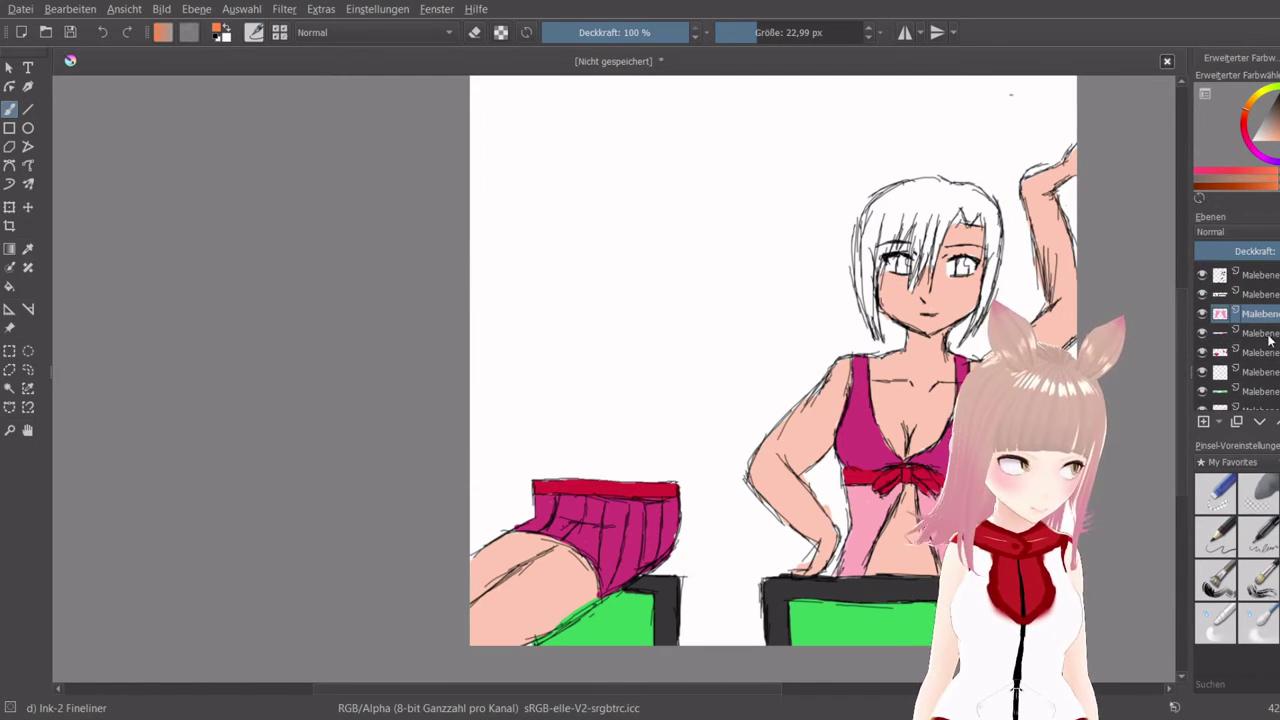
{"action": "left_click", "coordinate": [1204, 422]}
{"action": "mouse_move", "coordinate": [933, 231]}
{"action": "left_mouse_down"}
{"action": "mouse_move", "coordinate": [916, 268]}
{"action": "mouse_move", "coordinate": [941, 240]}
{"action": "left_mouse_up"}
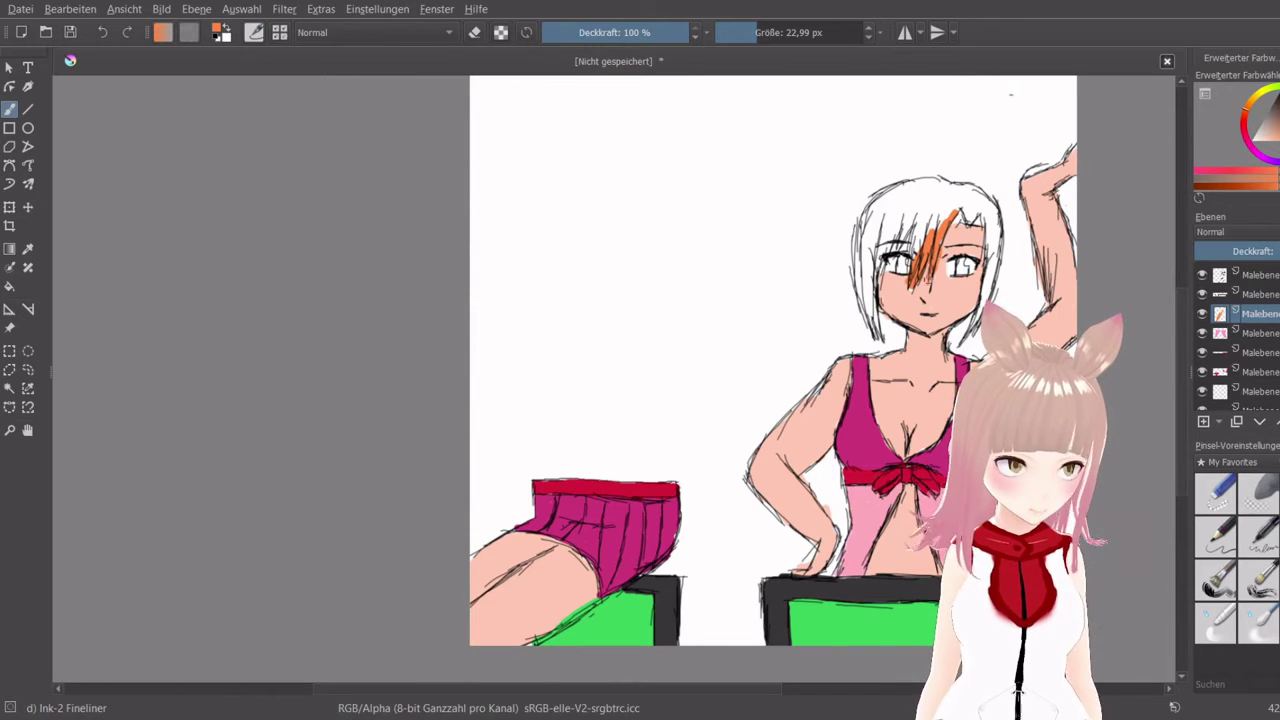
{"action": "mouse_move", "coordinate": [970, 192]}
{"action": "left_mouse_down"}
{"action": "mouse_move", "coordinate": [910, 252]}
{"action": "mouse_move", "coordinate": [878, 246]}
{"action": "mouse_move", "coordinate": [870, 338]}
{"action": "left_mouse_up"}
{"action": "mouse_move", "coordinate": [876, 274]}
{"action": "left_mouse_down"}
{"action": "mouse_move", "coordinate": [878, 340]}
{"action": "mouse_move", "coordinate": [861, 266]}
{"action": "left_mouse_up"}
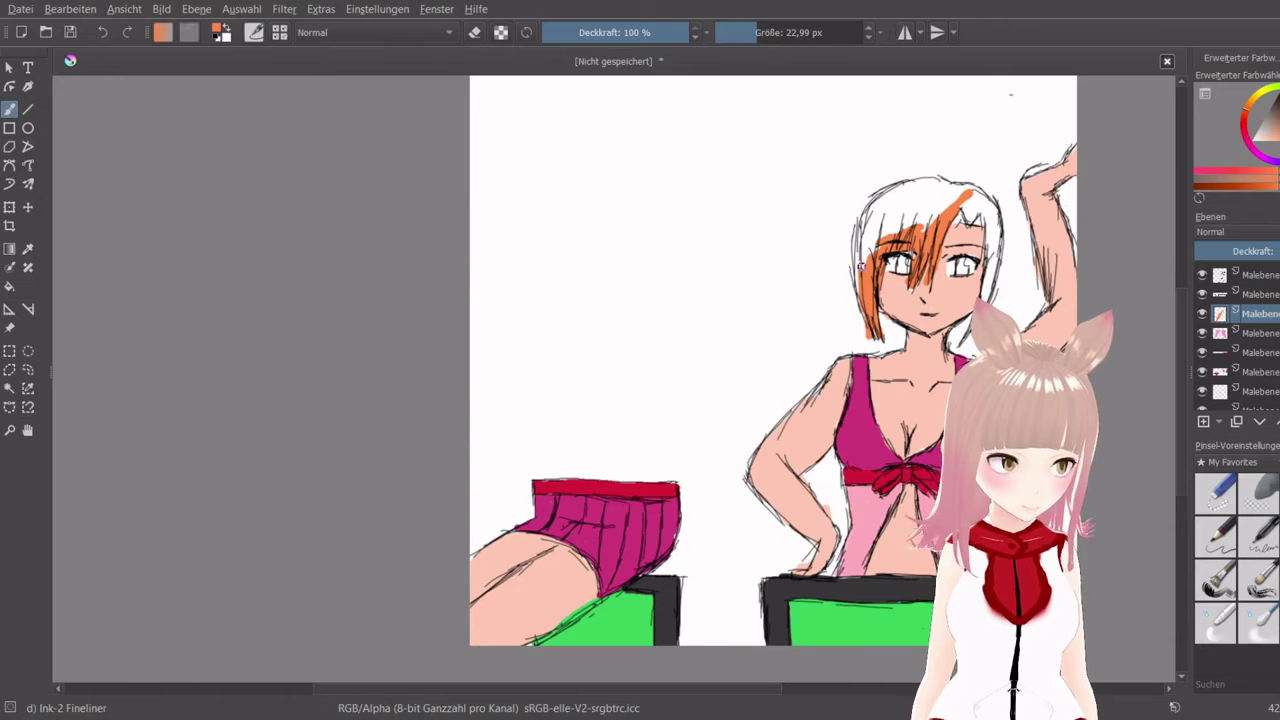
Fill the crown and the remaining sides of the hair with the same orange
{"action": "left_click_drag", "start_coordinate": [872, 222], "coordinate": [860, 290]}
{"action": "mouse_move", "coordinate": [896, 196]}
{"action": "left_mouse_down"}
{"action": "mouse_move", "coordinate": [856, 278]}
{"action": "mouse_move", "coordinate": [874, 250]}
{"action": "left_mouse_up"}
{"action": "mouse_move", "coordinate": [910, 218]}
{"action": "left_mouse_down"}
{"action": "mouse_move", "coordinate": [919, 224]}
{"action": "mouse_move", "coordinate": [886, 220]}
{"action": "left_mouse_up"}
{"action": "mouse_move", "coordinate": [944, 180]}
{"action": "left_mouse_down"}
{"action": "mouse_move", "coordinate": [860, 226]}
{"action": "mouse_move", "coordinate": [854, 260]}
{"action": "left_mouse_up"}
{"action": "mouse_move", "coordinate": [916, 198]}
{"action": "left_mouse_down"}
{"action": "mouse_move", "coordinate": [888, 216]}
{"action": "mouse_move", "coordinate": [964, 204]}
{"action": "mouse_move", "coordinate": [994, 246]}
{"action": "mouse_move", "coordinate": [962, 196]}
{"action": "left_mouse_up"}
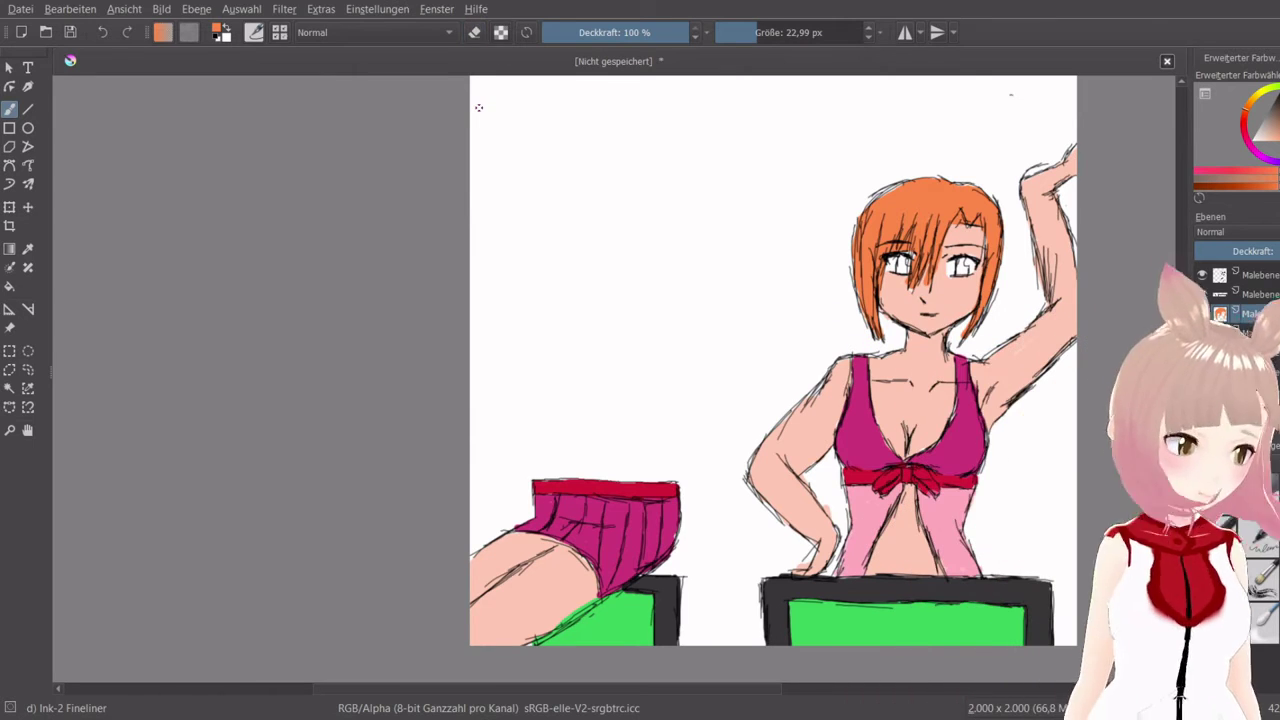
Paint both irises in a light orange tone on a new layer with an 8.73 px brush, leaving the highlights white
{"action": "scroll", "coordinate": [1057, 233], "scroll_direction": "up", "scroll_amount": 4}
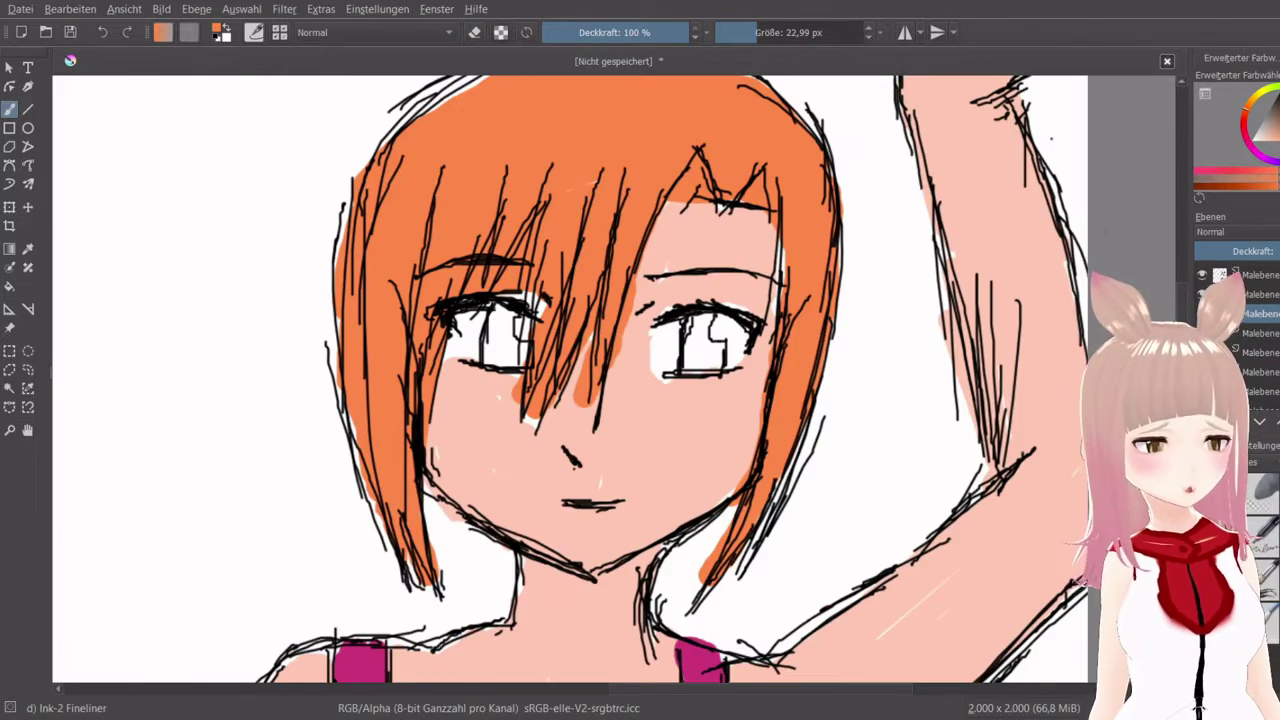
{"action": "left_click_drag", "start_coordinate": [865, 288], "coordinate": [929, 272]}
{"action": "left_click", "coordinate": [1274, 155]}
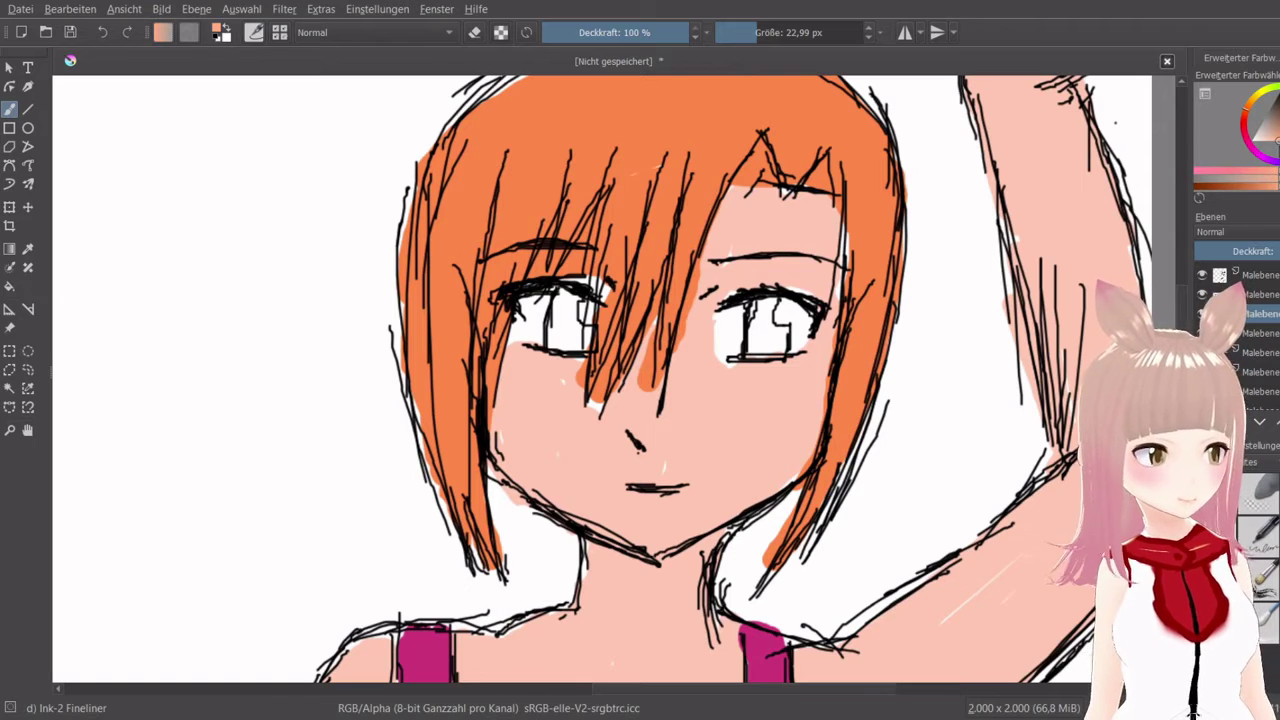
{"action": "left_click", "coordinate": [1276, 138]}
{"action": "left_click", "coordinate": [1277, 136]}
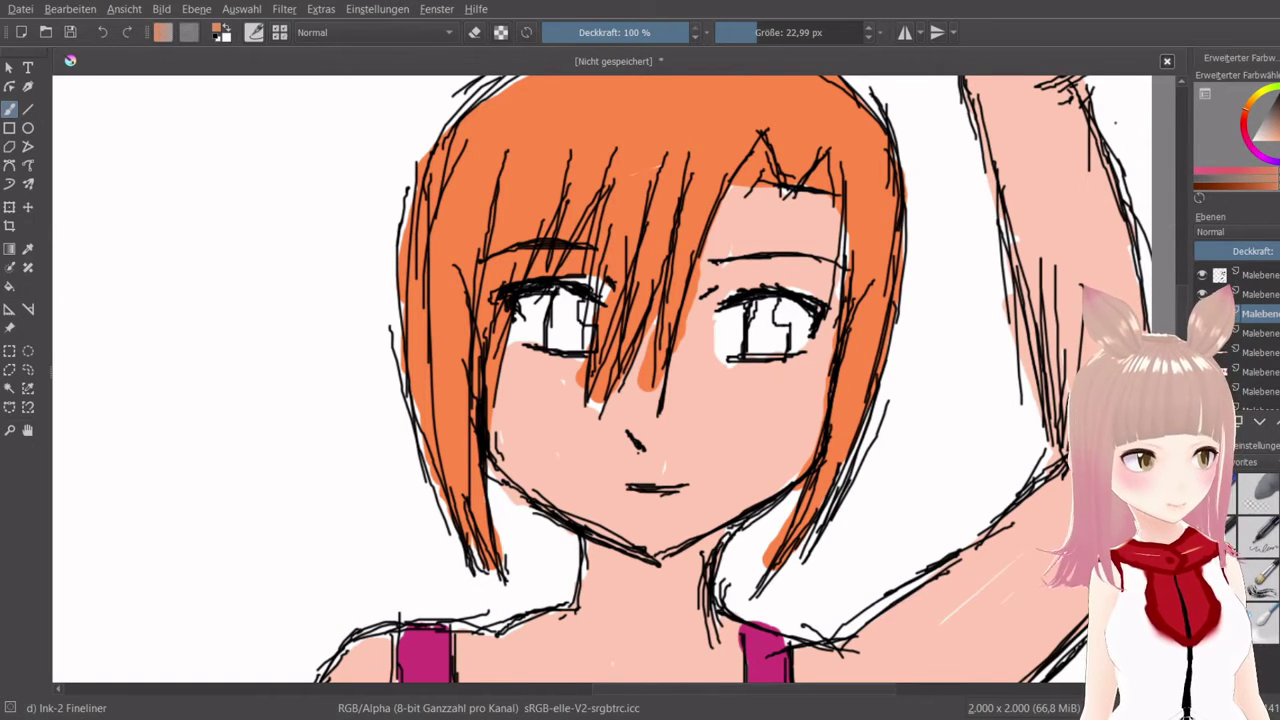
{"action": "left_click", "coordinate": [746, 32]}
{"action": "mouse_move", "coordinate": [563, 292]}
{"action": "left_mouse_down"}
{"action": "mouse_move", "coordinate": [560, 329]}
{"action": "mouse_move", "coordinate": [562, 297]}
{"action": "mouse_move", "coordinate": [553, 341]}
{"action": "mouse_move", "coordinate": [588, 344]}
{"action": "mouse_move", "coordinate": [586, 327]}
{"action": "mouse_move", "coordinate": [564, 321]}
{"action": "mouse_move", "coordinate": [566, 342]}
{"action": "mouse_move", "coordinate": [582, 295]}
{"action": "mouse_move", "coordinate": [560, 350]}
{"action": "left_mouse_up"}
{"action": "left_click", "coordinate": [1270, 125]}
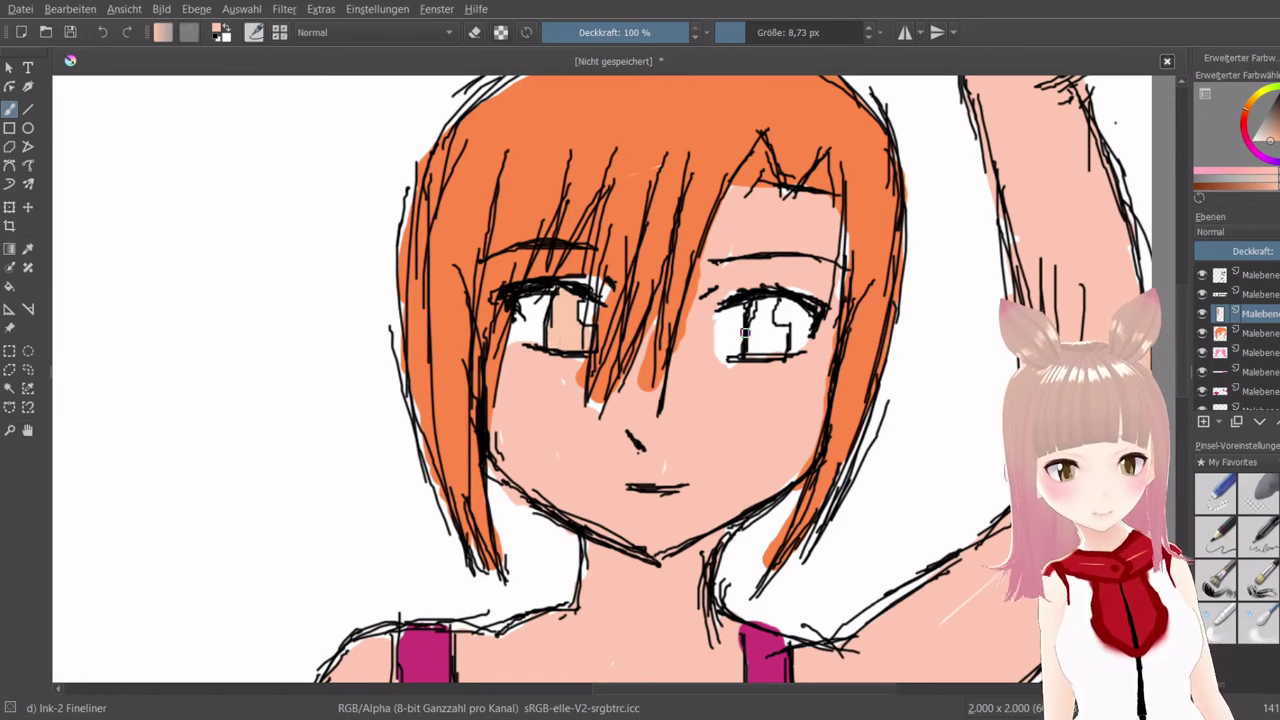
{"action": "mouse_move", "coordinate": [760, 328]}
{"action": "left_mouse_down"}
{"action": "mouse_move", "coordinate": [772, 300]}
{"action": "mouse_move", "coordinate": [755, 338]}
{"action": "mouse_move", "coordinate": [784, 341]}
{"action": "left_mouse_up"}
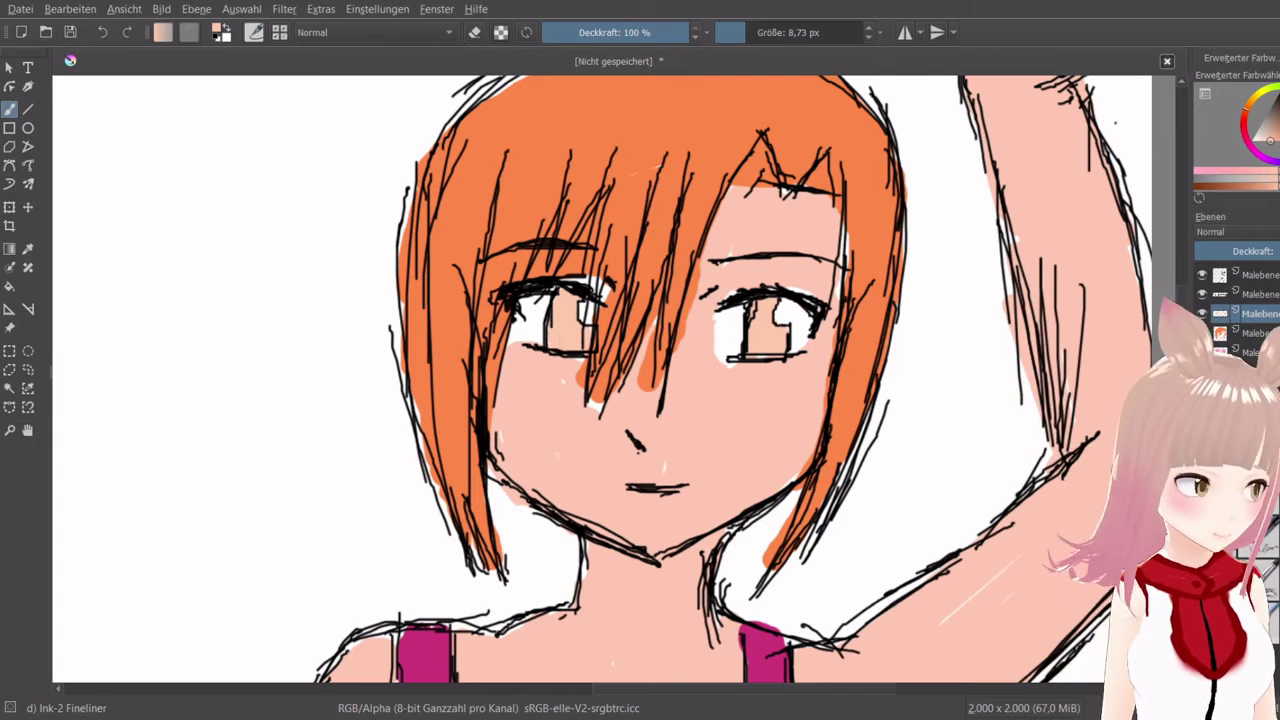
Shade the upper part of both irises in a darker orange-brown on another new layer
{"action": "left_click", "coordinate": [1272, 127]}
{"action": "left_click", "coordinate": [1275, 133]}
{"action": "left_click", "coordinate": [1277, 137]}
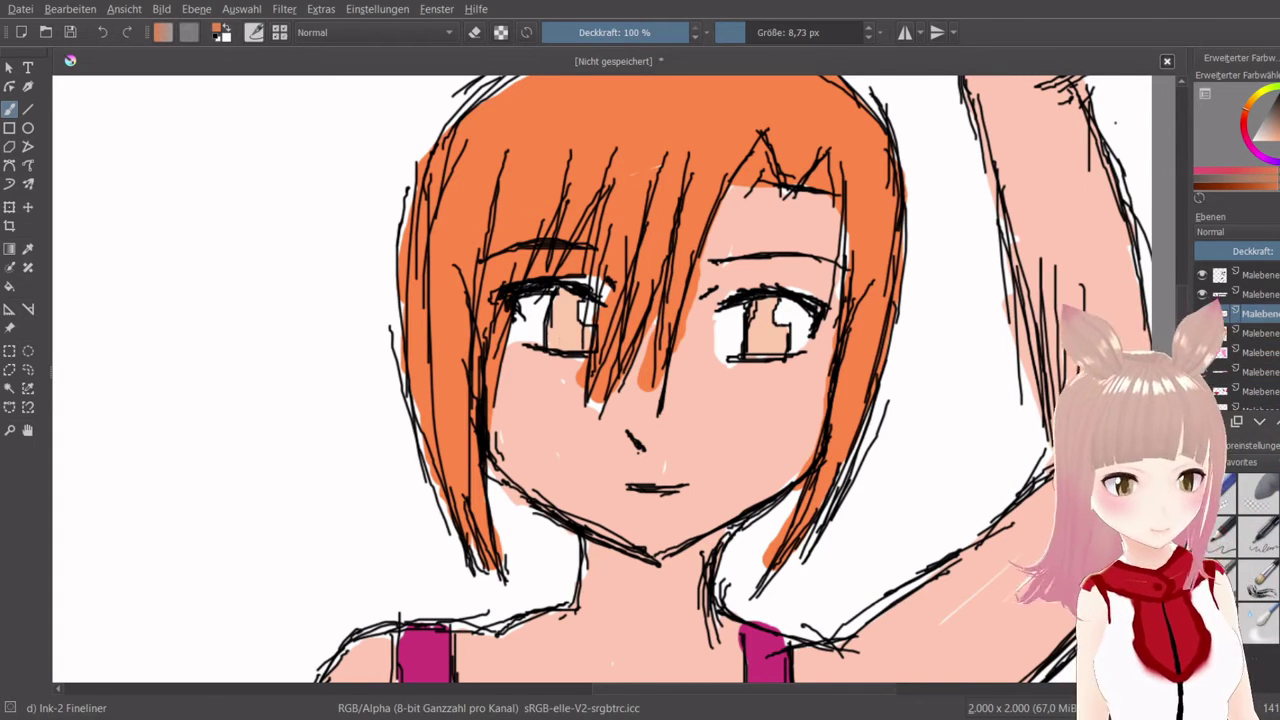
{"action": "left_click_drag", "start_coordinate": [574, 337], "coordinate": [560, 293]}
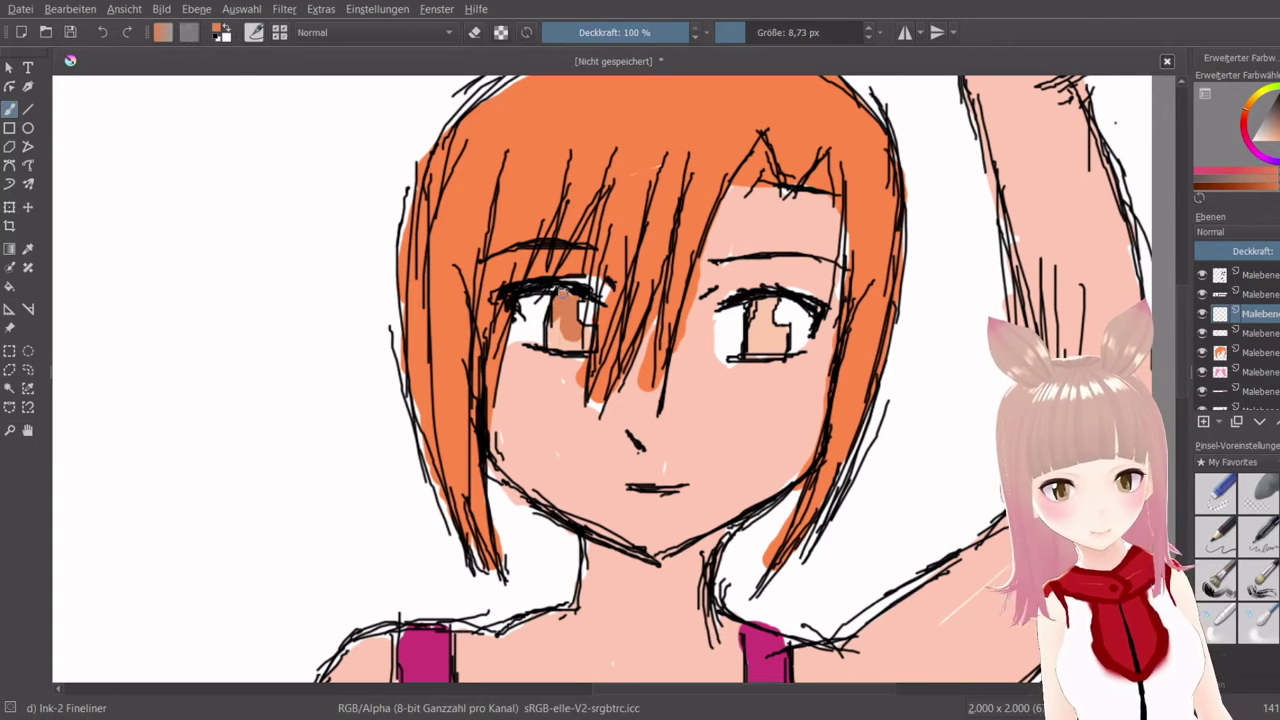
{"action": "mouse_move", "coordinate": [778, 331]}
{"action": "left_mouse_down"}
{"action": "mouse_move", "coordinate": [766, 315]}
{"action": "mouse_move", "coordinate": [786, 338]}
{"action": "mouse_move", "coordinate": [762, 340]}
{"action": "mouse_move", "coordinate": [767, 316]}
{"action": "mouse_move", "coordinate": [769, 334]}
{"action": "left_mouse_up"}
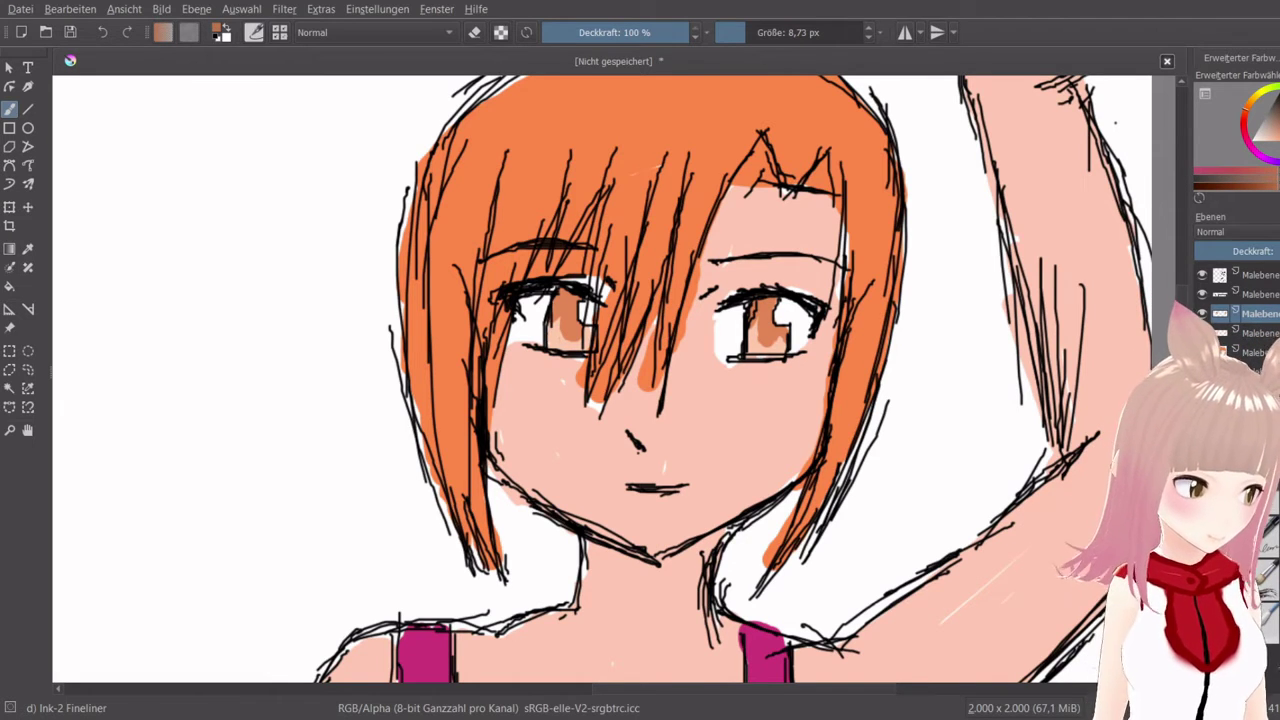
Shade the hair parting above the forehead and the cheek edge beside the side strand in brown on a new layer
{"action": "mouse_move", "coordinate": [749, 190]}
{"action": "left_mouse_down"}
{"action": "mouse_move", "coordinate": [748, 166]}
{"action": "mouse_move", "coordinate": [736, 182]}
{"action": "mouse_move", "coordinate": [778, 184]}
{"action": "mouse_move", "coordinate": [716, 212]}
{"action": "left_mouse_up"}
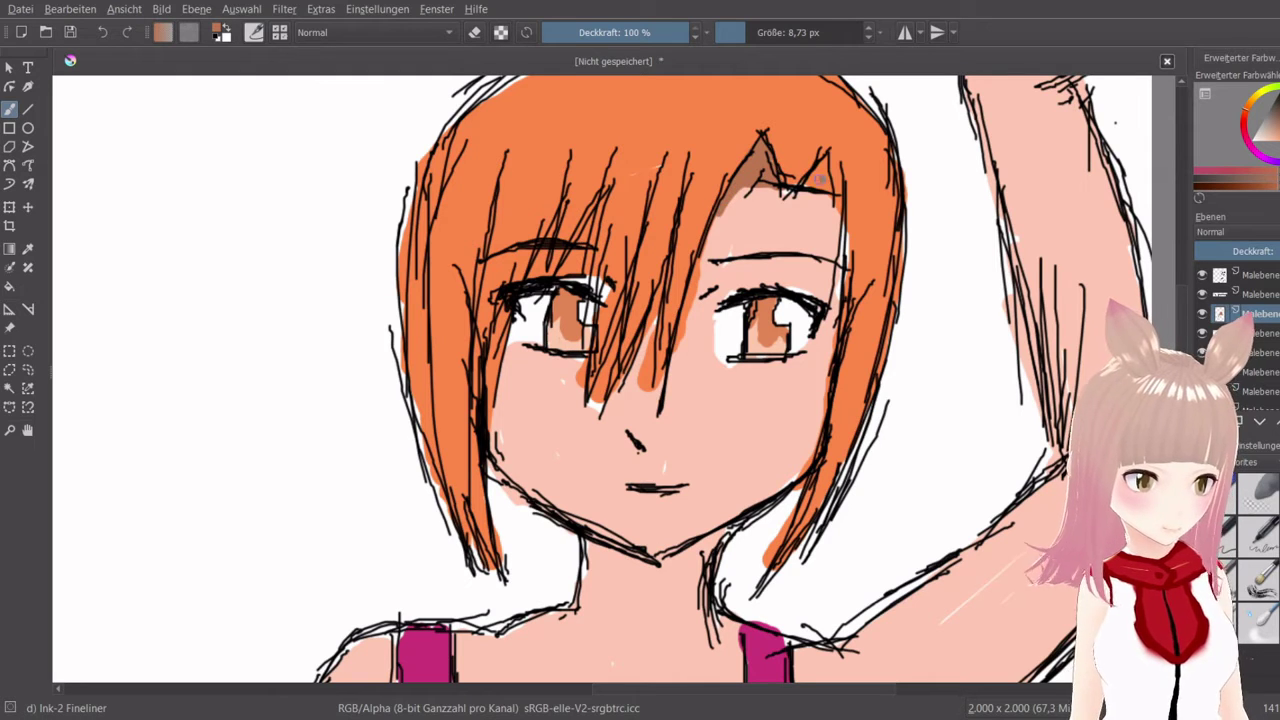
{"action": "left_click_drag", "start_coordinate": [818, 178], "coordinate": [826, 164]}
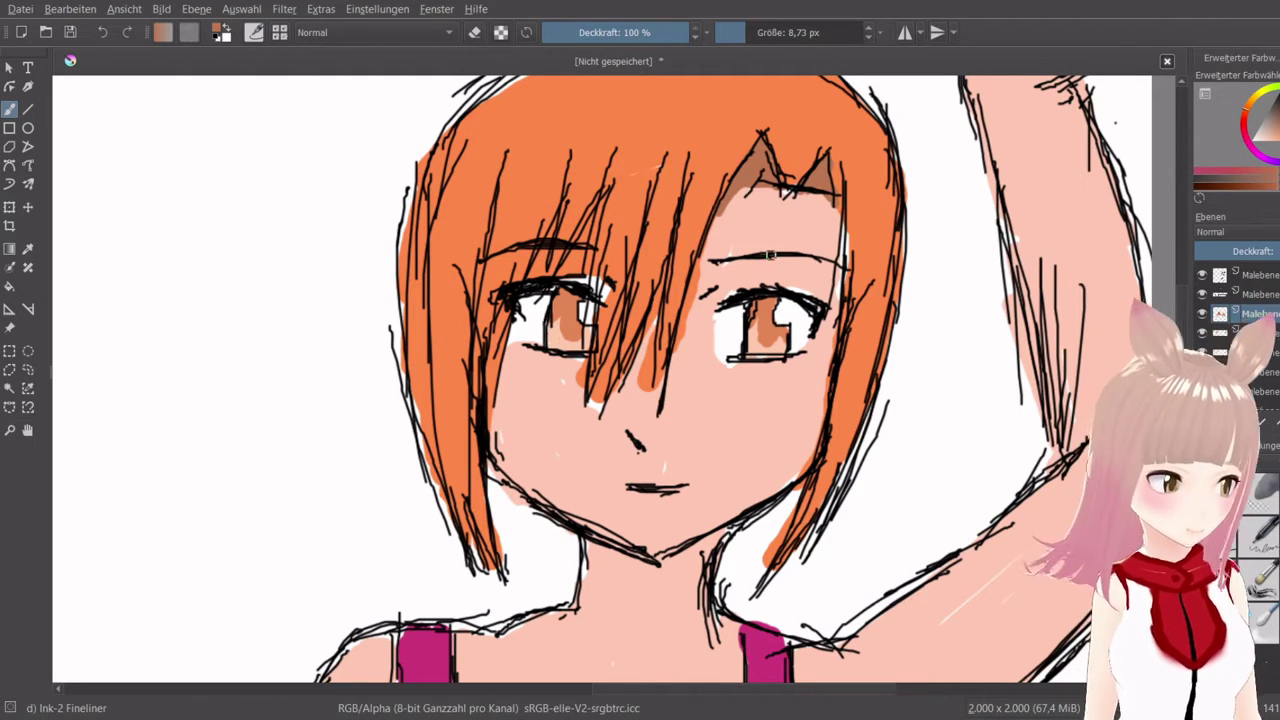
{"action": "key", "text": "ctrl+z"}
{"action": "key", "text": "ctrl+z"}
{"action": "left_click_drag", "start_coordinate": [720, 204], "coordinate": [701, 243]}
{"action": "left_click_drag", "start_coordinate": [511, 337], "coordinate": [492, 418]}
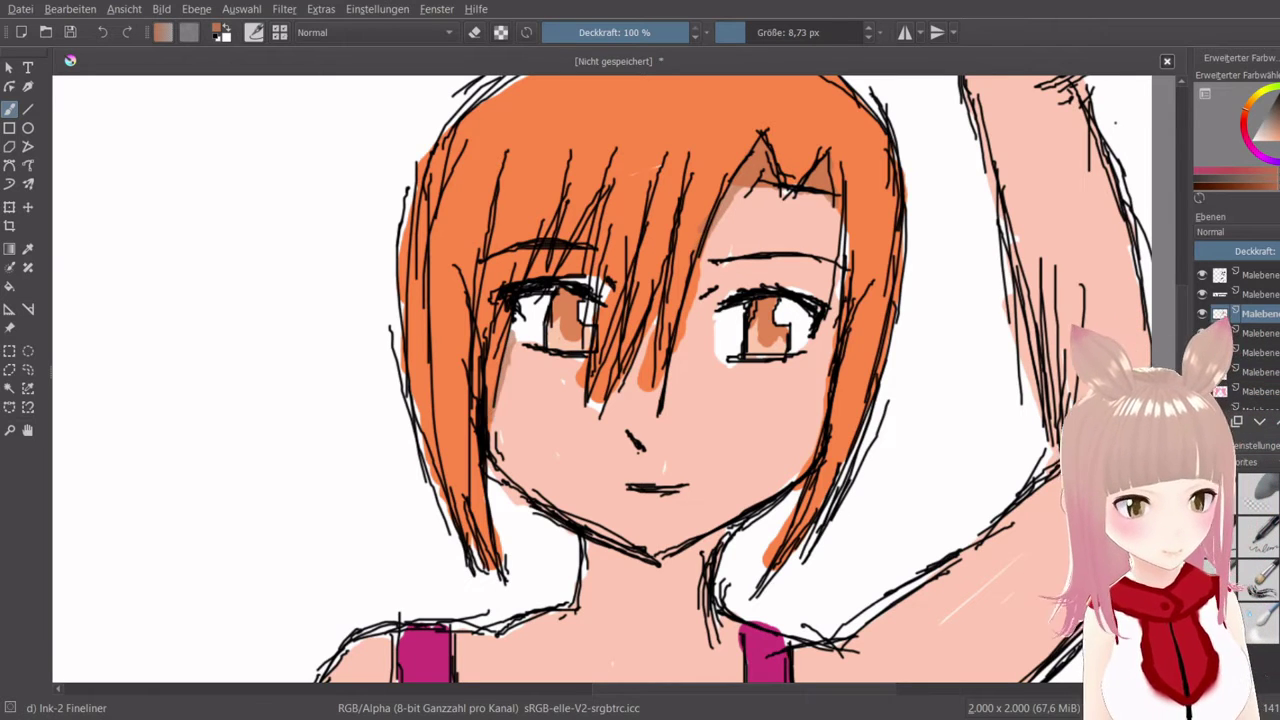
{"action": "mouse_move", "coordinate": [508, 366]}
{"action": "left_mouse_down"}
{"action": "mouse_move", "coordinate": [494, 440]}
{"action": "mouse_move", "coordinate": [497, 414]}
{"action": "left_mouse_up"}
Add brown shading strokes along the fringe strands and the side hair, undoing the last stroke on the outer side strand
{"action": "mouse_move", "coordinate": [650, 326]}
{"action": "left_mouse_down"}
{"action": "mouse_move", "coordinate": [621, 387]}
{"action": "mouse_move", "coordinate": [632, 392]}
{"action": "mouse_move", "coordinate": [690, 300]}
{"action": "mouse_move", "coordinate": [668, 388]}
{"action": "left_mouse_up"}
{"action": "mouse_move", "coordinate": [707, 254]}
{"action": "left_mouse_down"}
{"action": "mouse_move", "coordinate": [735, 191]}
{"action": "mouse_move", "coordinate": [718, 220]}
{"action": "left_mouse_up"}
{"action": "mouse_move", "coordinate": [666, 365]}
{"action": "left_mouse_down"}
{"action": "mouse_move", "coordinate": [660, 398]}
{"action": "mouse_move", "coordinate": [600, 410]}
{"action": "mouse_move", "coordinate": [614, 386]}
{"action": "left_mouse_up"}
{"action": "mouse_move", "coordinate": [636, 236]}
{"action": "left_mouse_down"}
{"action": "mouse_move", "coordinate": [600, 346]}
{"action": "mouse_move", "coordinate": [660, 176]}
{"action": "mouse_move", "coordinate": [632, 248]}
{"action": "left_mouse_up"}
{"action": "left_click_drag", "start_coordinate": [512, 182], "coordinate": [465, 432]}
{"action": "left_click_drag", "start_coordinate": [472, 322], "coordinate": [464, 446]}
{"action": "left_click_drag", "start_coordinate": [516, 162], "coordinate": [484, 296]}
{"action": "mouse_move", "coordinate": [852, 240]}
{"action": "left_mouse_down"}
{"action": "mouse_move", "coordinate": [825, 418]}
{"action": "mouse_move", "coordinate": [786, 553]}
{"action": "left_mouse_up"}
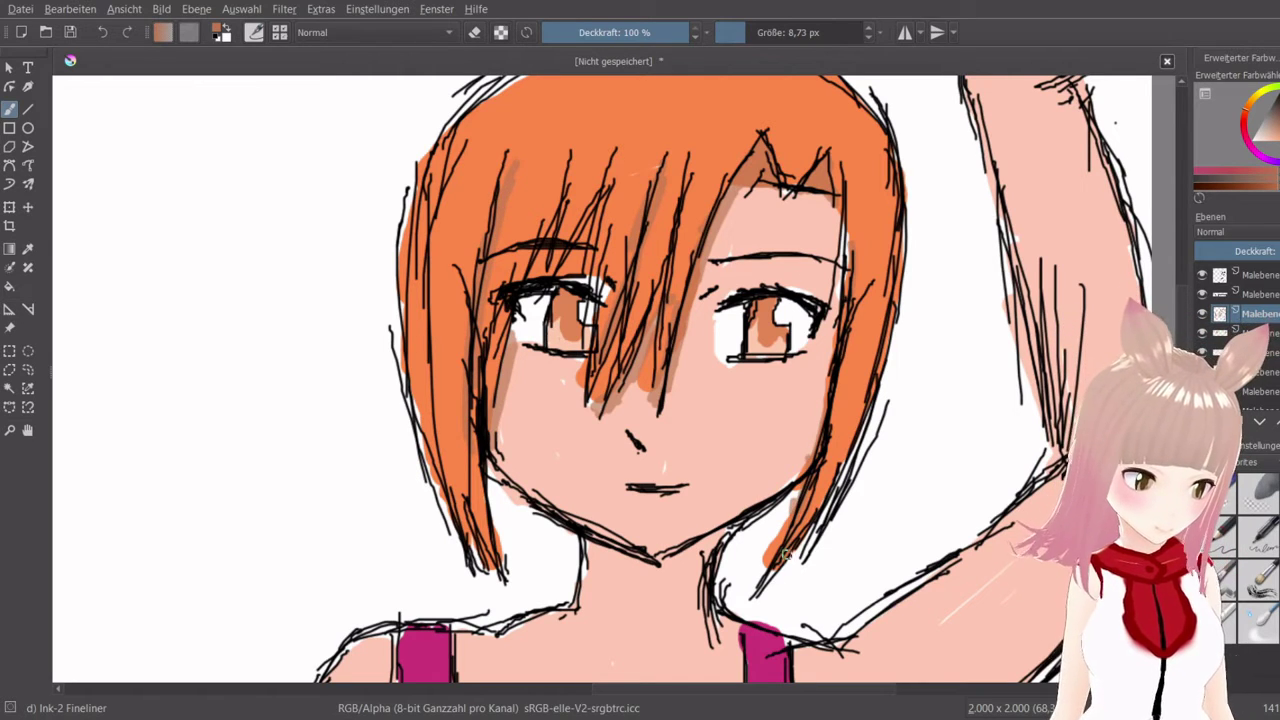
{"action": "left_click_drag", "start_coordinate": [878, 316], "coordinate": [858, 378]}
{"action": "key", "text": "ctrl+z"}
Add brown shadows to the neck, the bent arm and the cleavage, undoing the last misplaced stroke
{"action": "scroll", "coordinate": [862, 395], "scroll_direction": "down", "scroll_amount": 5}
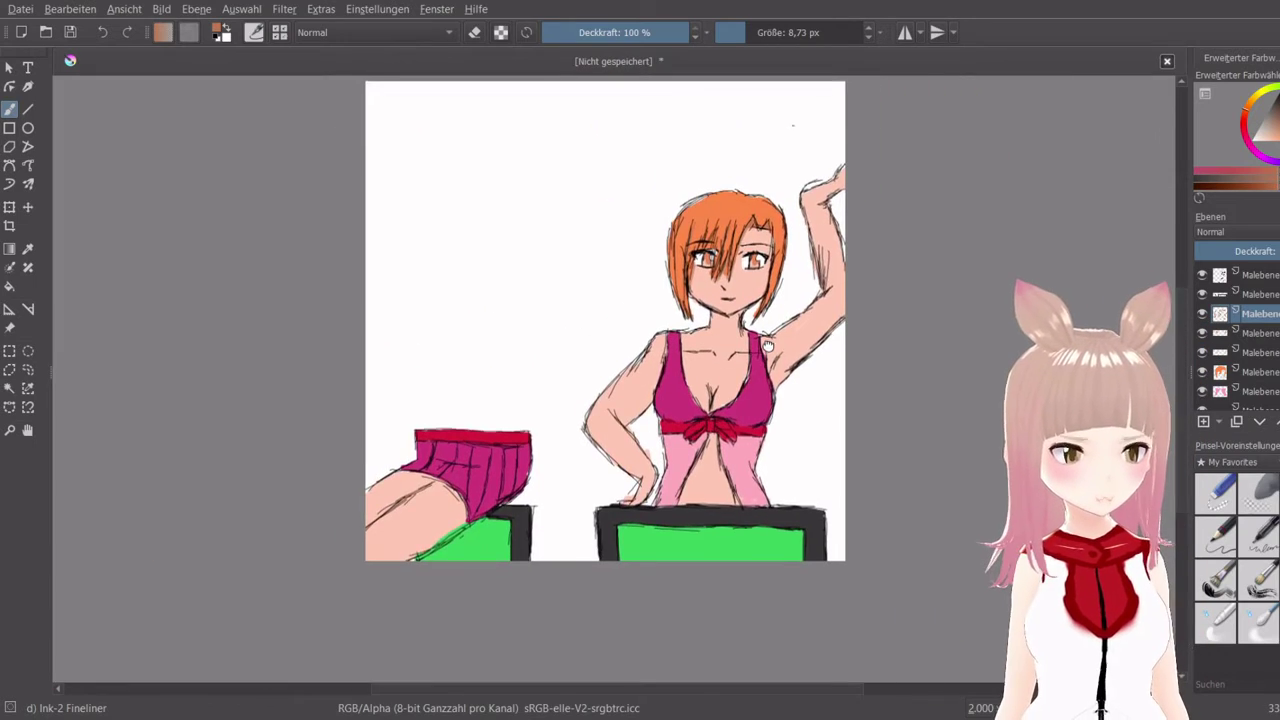
{"action": "left_click_drag", "start_coordinate": [768, 346], "coordinate": [779, 357]}
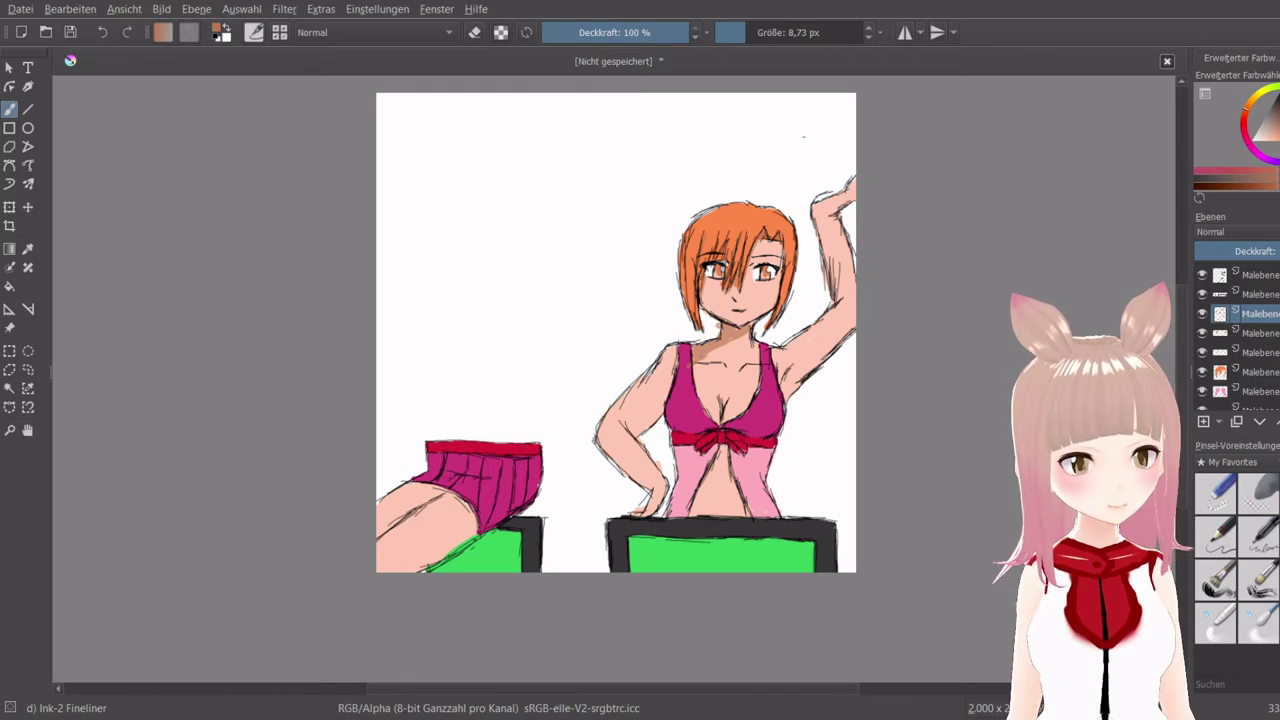
{"action": "left_click_drag", "start_coordinate": [672, 388], "coordinate": [627, 431]}
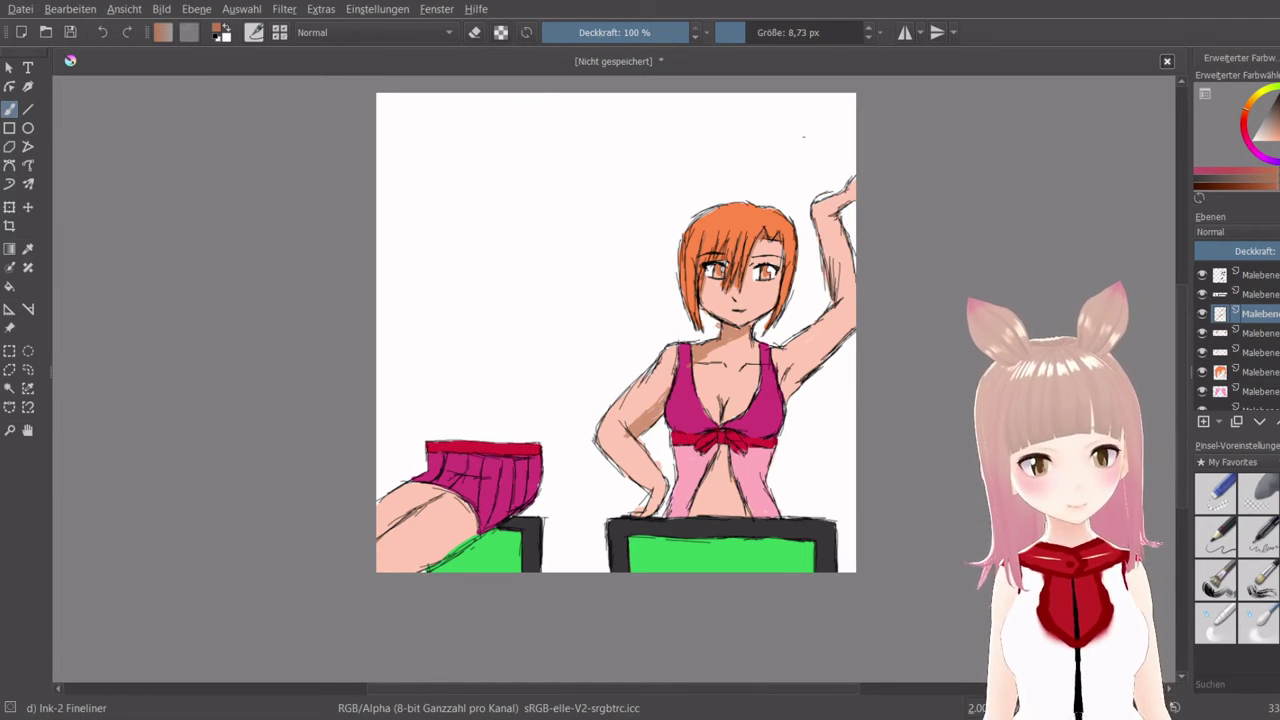
{"action": "mouse_move", "coordinate": [628, 436]}
{"action": "left_mouse_down"}
{"action": "mouse_move", "coordinate": [655, 455]}
{"action": "mouse_move", "coordinate": [658, 478]}
{"action": "left_mouse_up"}
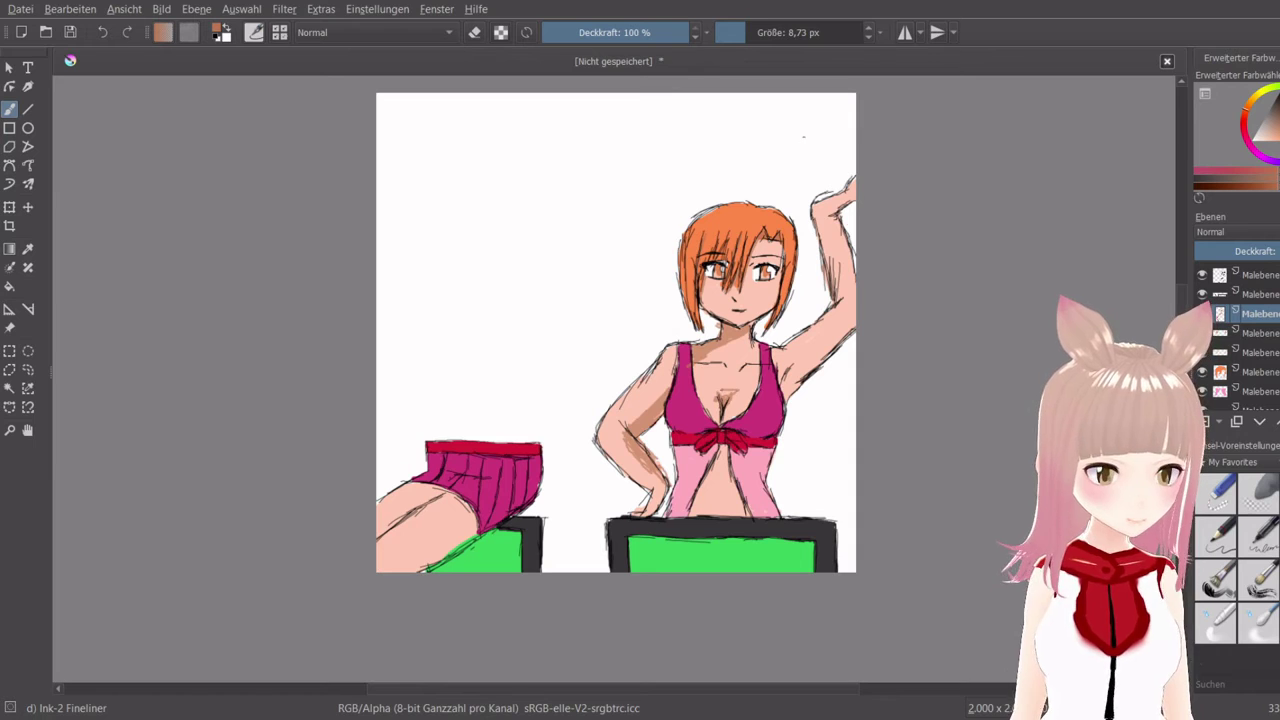
{"action": "key", "text": "ctrl+z"}
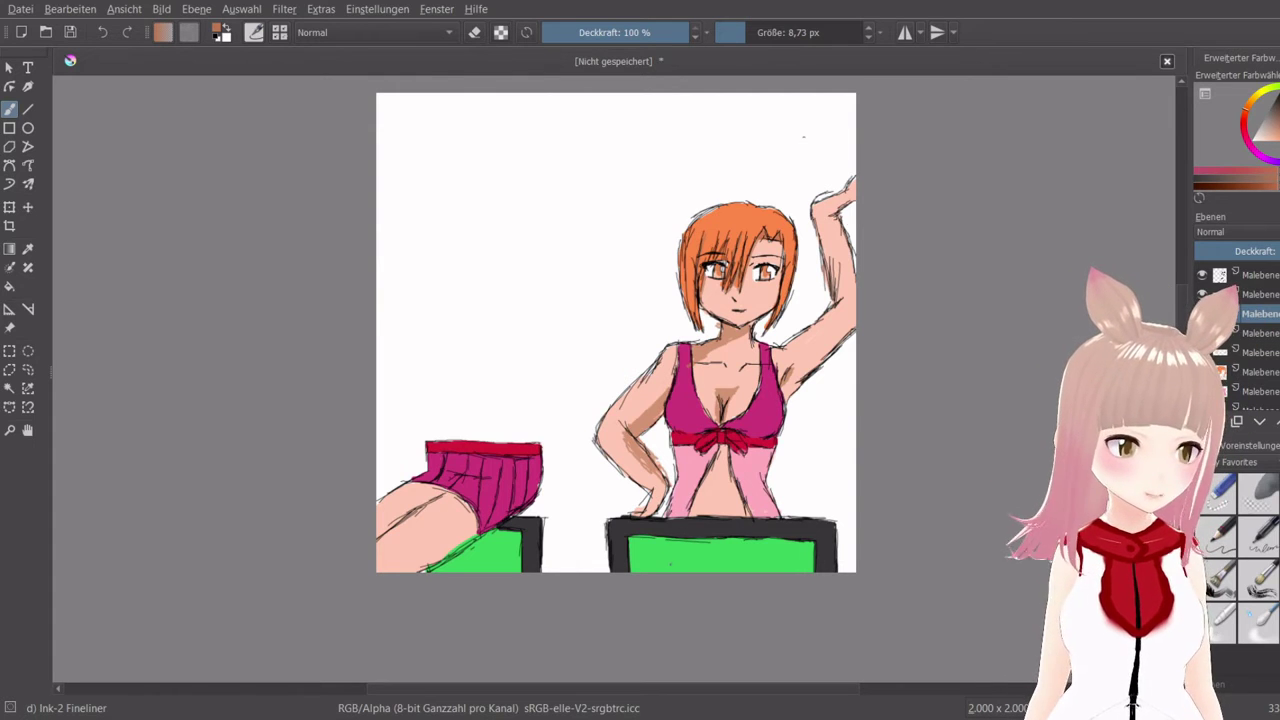
Draw the navel on the midriff in black with a 3 px brush on the topmost line art layer
{"action": "left_click", "coordinate": [1272, 96]}
{"action": "left_click", "coordinate": [1260, 275]}
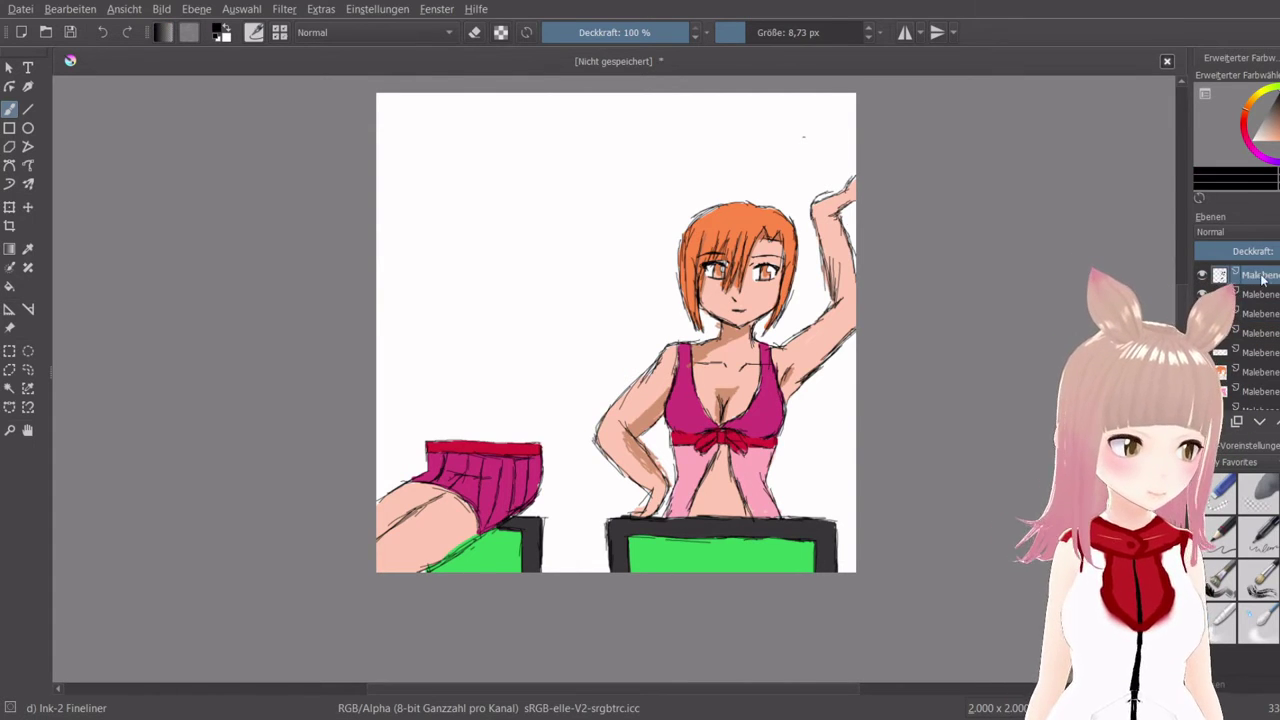
{"action": "left_click", "coordinate": [780, 32]}
{"action": "type", "text": "3"}
{"action": "key", "text": "Return"}
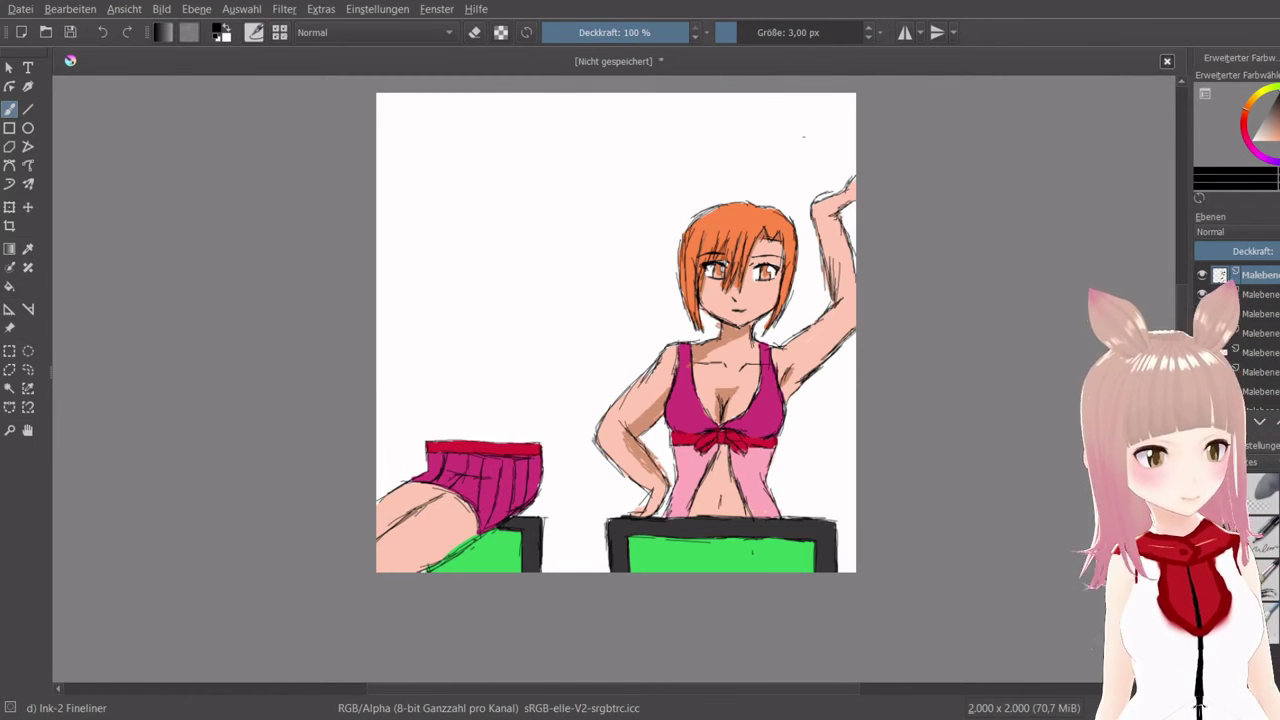
{"action": "scroll", "coordinate": [720, 496], "scroll_direction": "up", "scroll_amount": 2}
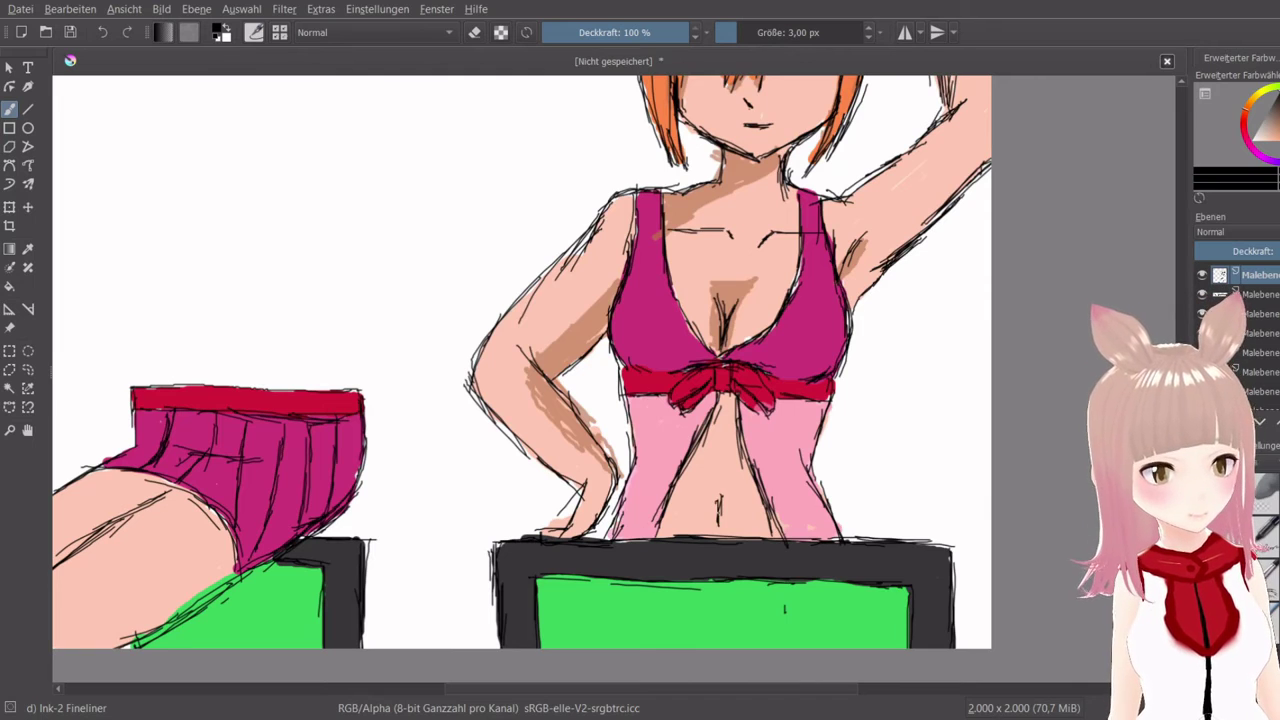
{"action": "left_click_drag", "start_coordinate": [721, 499], "coordinate": [718, 522]}
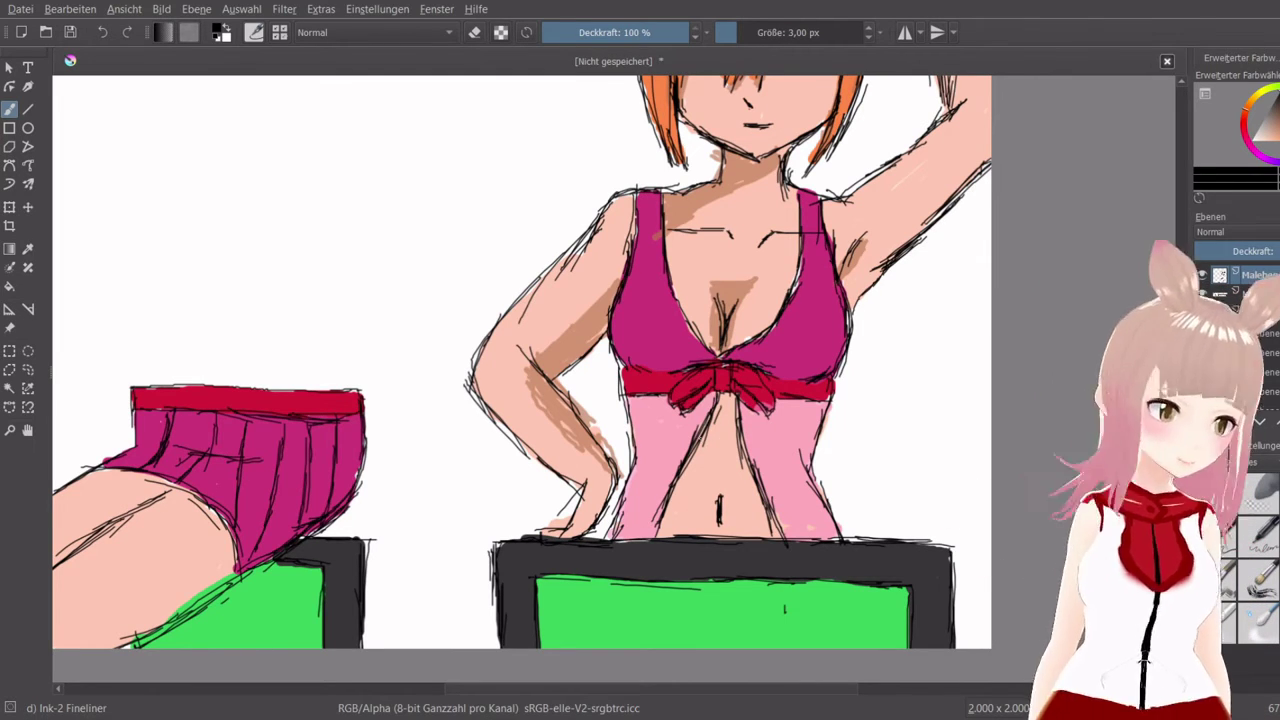
{"action": "scroll", "coordinate": [700, 439], "scroll_direction": "down", "scroll_amount": 4}
{"action": "scroll", "coordinate": [701, 330], "scroll_direction": "up", "scroll_amount": 2}
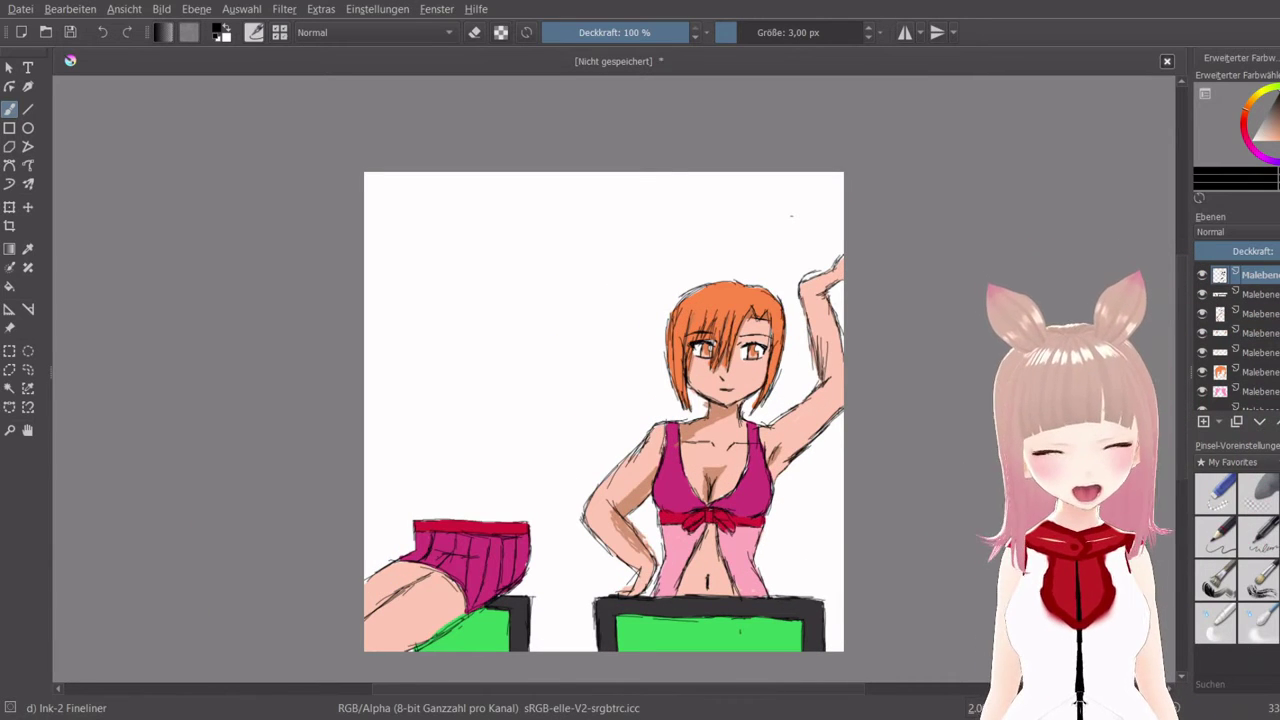
{"action": "mouse_move", "coordinate": [820, 462]}
{"action": "left_mouse_down"}
{"action": "mouse_move", "coordinate": [791, 334]}
{"action": "mouse_move", "coordinate": [772, 393]}
{"action": "left_mouse_up"}
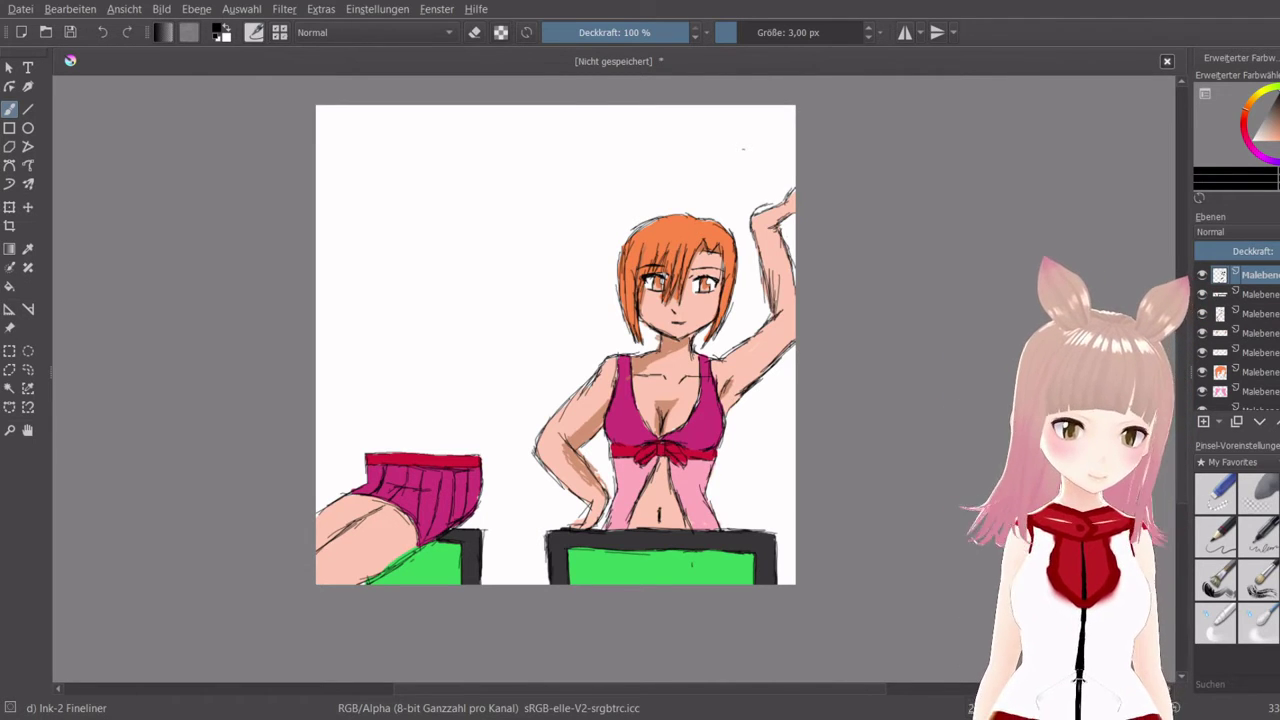
Shade the underside of the front thigh in brown with a 15.63 px brush on the skin shading layer
{"action": "left_click", "coordinate": [1274, 133]}
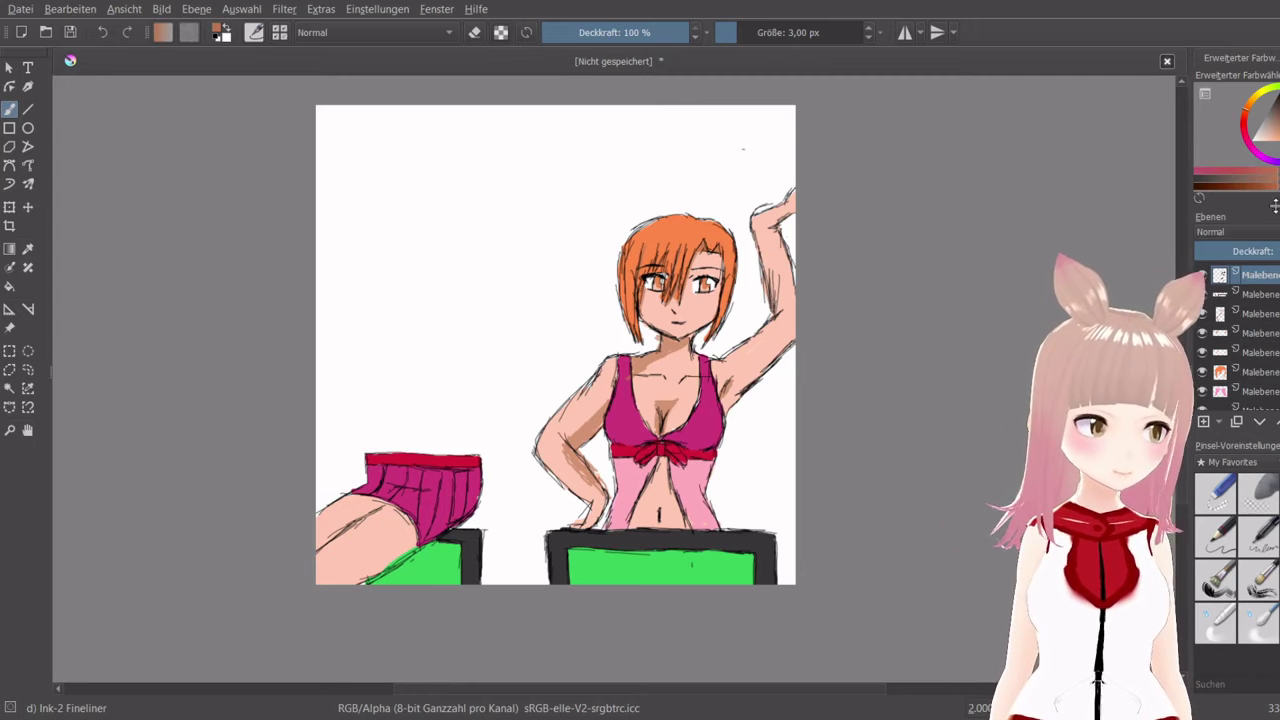
{"action": "left_click", "coordinate": [1250, 313]}
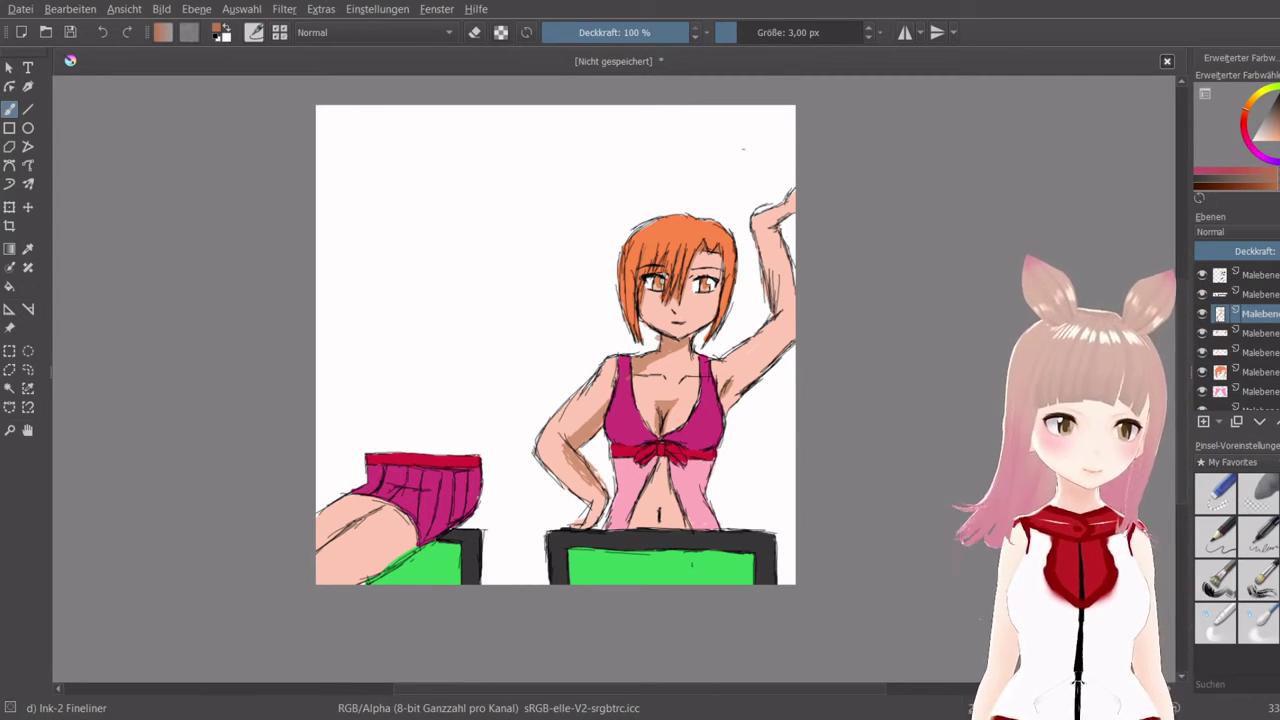
{"action": "scroll", "coordinate": [374, 406], "scroll_direction": "up", "scroll_amount": 3}
{"action": "left_click_drag", "start_coordinate": [551, 610], "coordinate": [598, 190]}
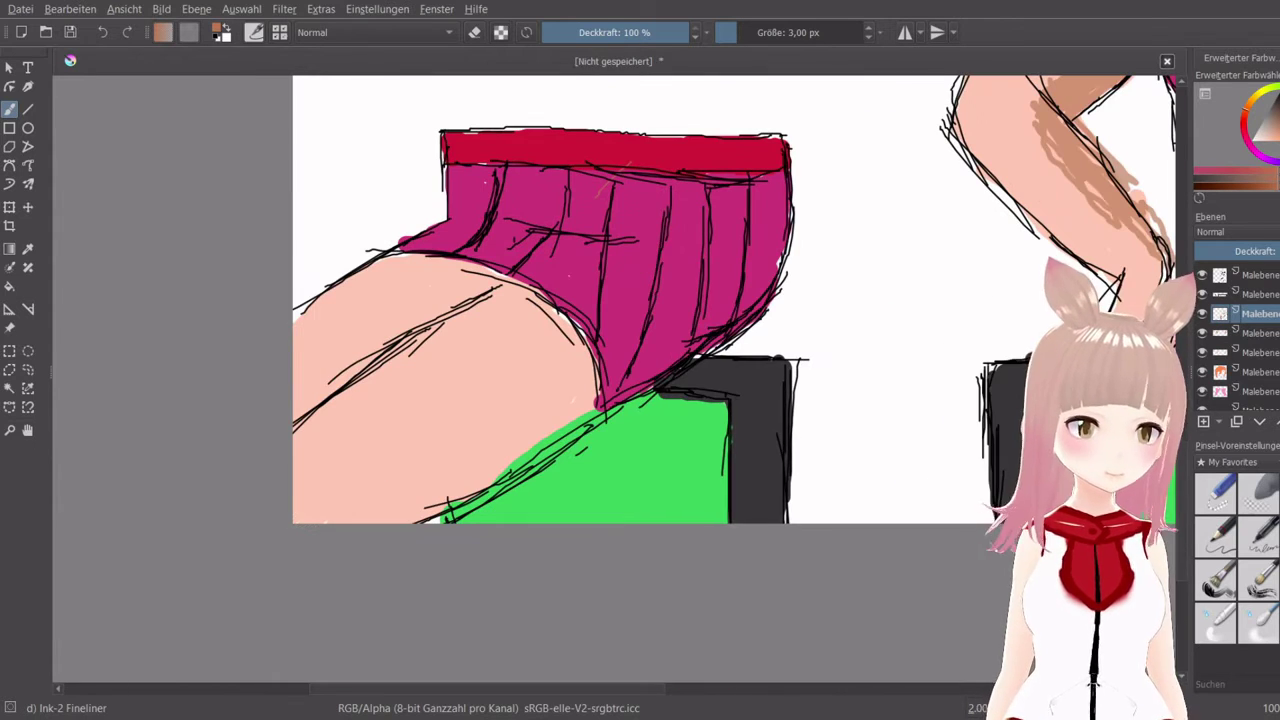
{"action": "left_click_drag", "start_coordinate": [510, 427], "coordinate": [412, 494]}
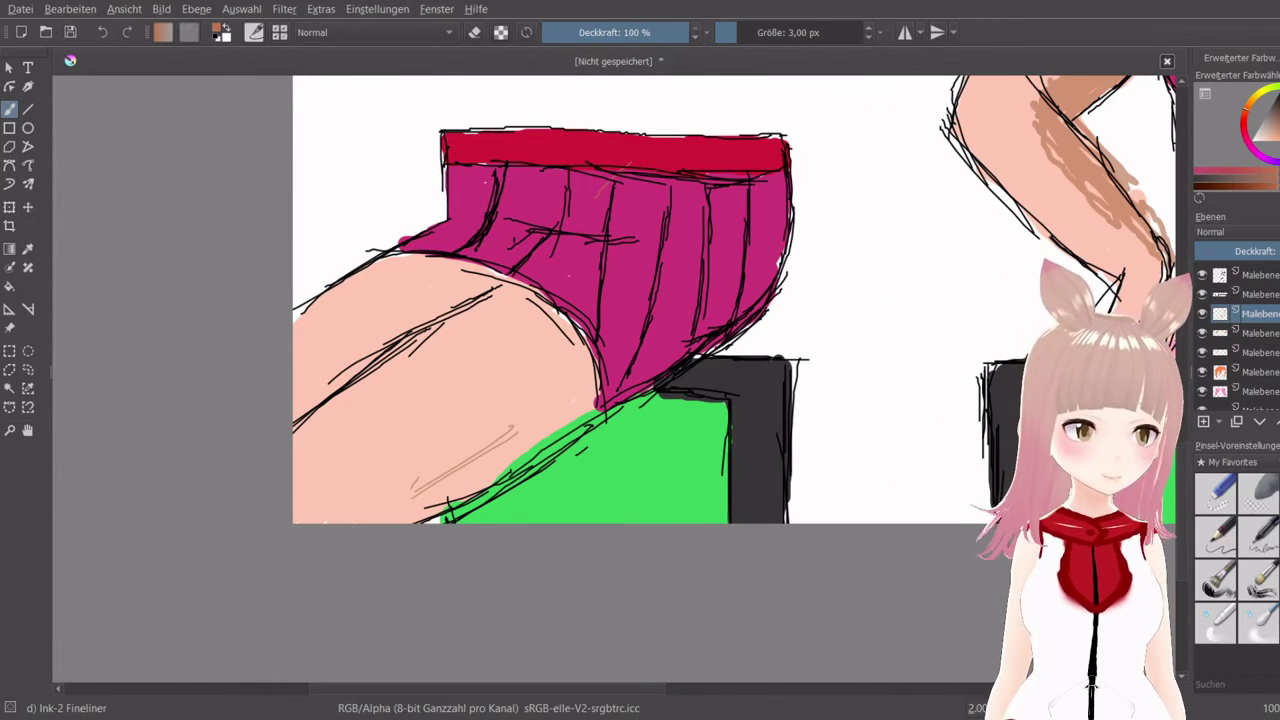
{"action": "left_click", "coordinate": [763, 22]}
{"action": "left_click_drag", "start_coordinate": [565, 412], "coordinate": [410, 495]}
{"action": "mouse_move", "coordinate": [495, 462]}
{"action": "left_mouse_down"}
{"action": "mouse_move", "coordinate": [393, 523]}
{"action": "mouse_move", "coordinate": [462, 489]}
{"action": "mouse_move", "coordinate": [567, 400]}
{"action": "mouse_move", "coordinate": [589, 407]}
{"action": "mouse_move", "coordinate": [594, 376]}
{"action": "left_mouse_up"}
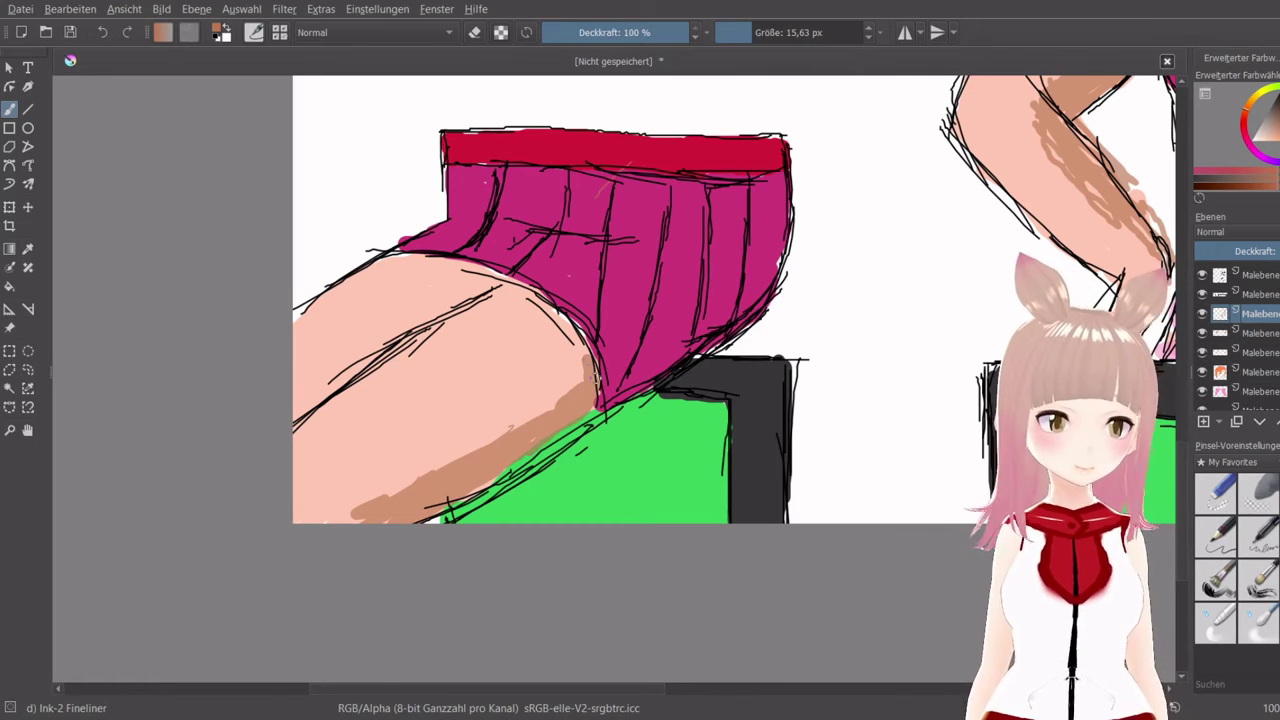
Add a brown shadow below the skirt hem on the rear thigh and extend the front thigh's underside shading to the canvas edge
{"action": "mouse_move", "coordinate": [490, 283]}
{"action": "left_mouse_down"}
{"action": "mouse_move", "coordinate": [391, 260]}
{"action": "mouse_move", "coordinate": [471, 291]}
{"action": "mouse_move", "coordinate": [433, 262]}
{"action": "mouse_move", "coordinate": [498, 287]}
{"action": "mouse_move", "coordinate": [466, 281]}
{"action": "left_mouse_up"}
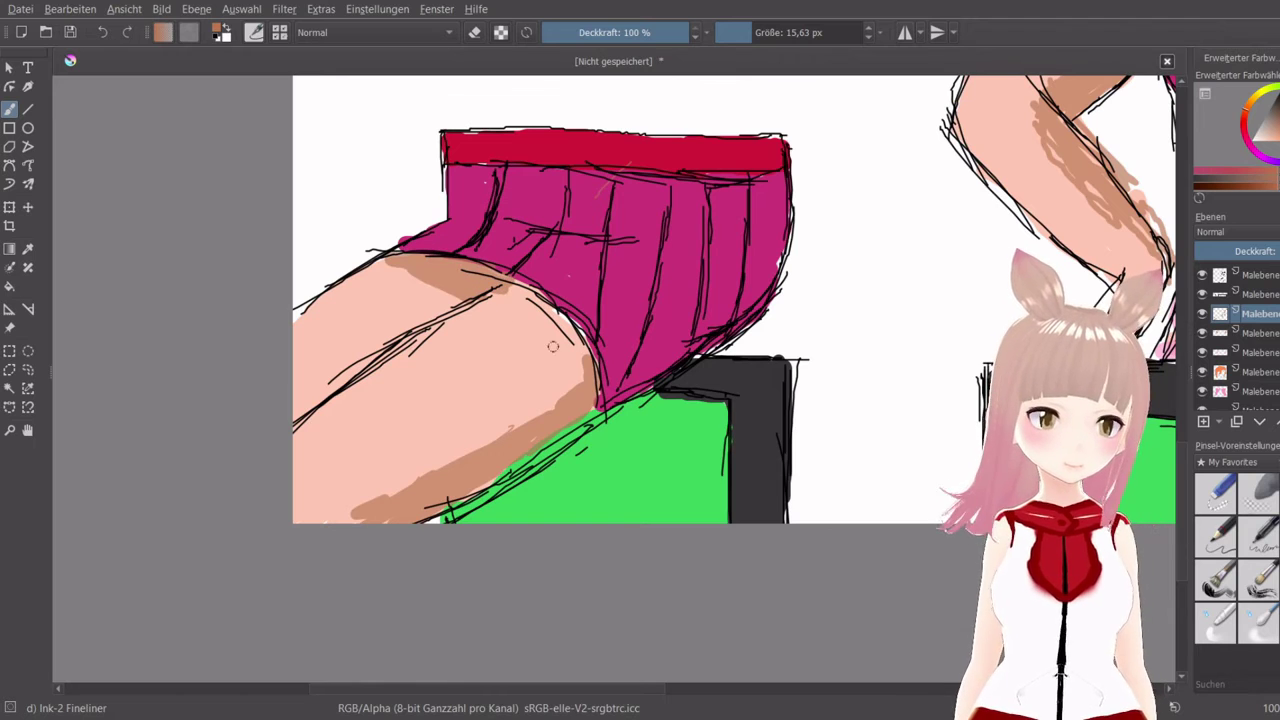
{"action": "left_click_drag", "start_coordinate": [584, 370], "coordinate": [486, 444]}
{"action": "left_click_drag", "start_coordinate": [357, 521], "coordinate": [327, 525]}
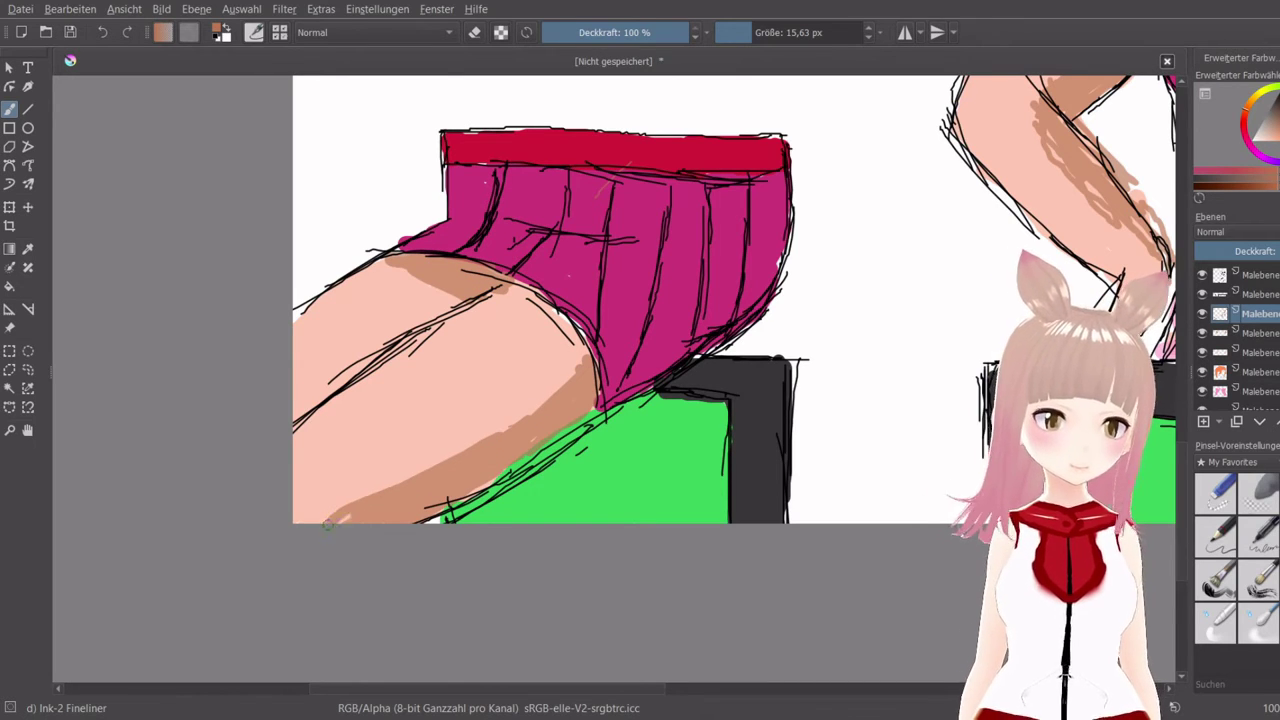
{"action": "mouse_move", "coordinate": [505, 432]}
{"action": "left_mouse_down"}
{"action": "mouse_move", "coordinate": [470, 492]}
{"action": "mouse_move", "coordinate": [436, 512]}
{"action": "left_mouse_up"}
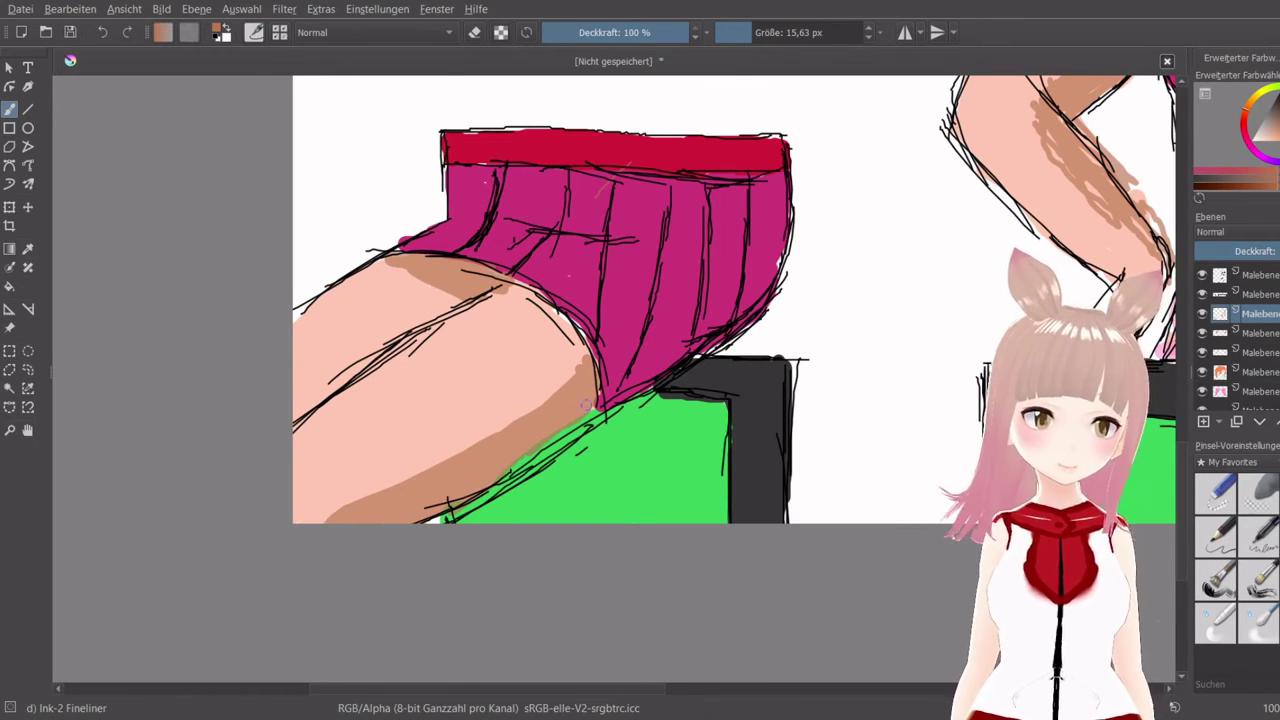
{"action": "left_click_drag", "start_coordinate": [586, 404], "coordinate": [560, 426]}
{"action": "scroll", "coordinate": [515, 356], "scroll_direction": "down", "scroll_amount": 8}
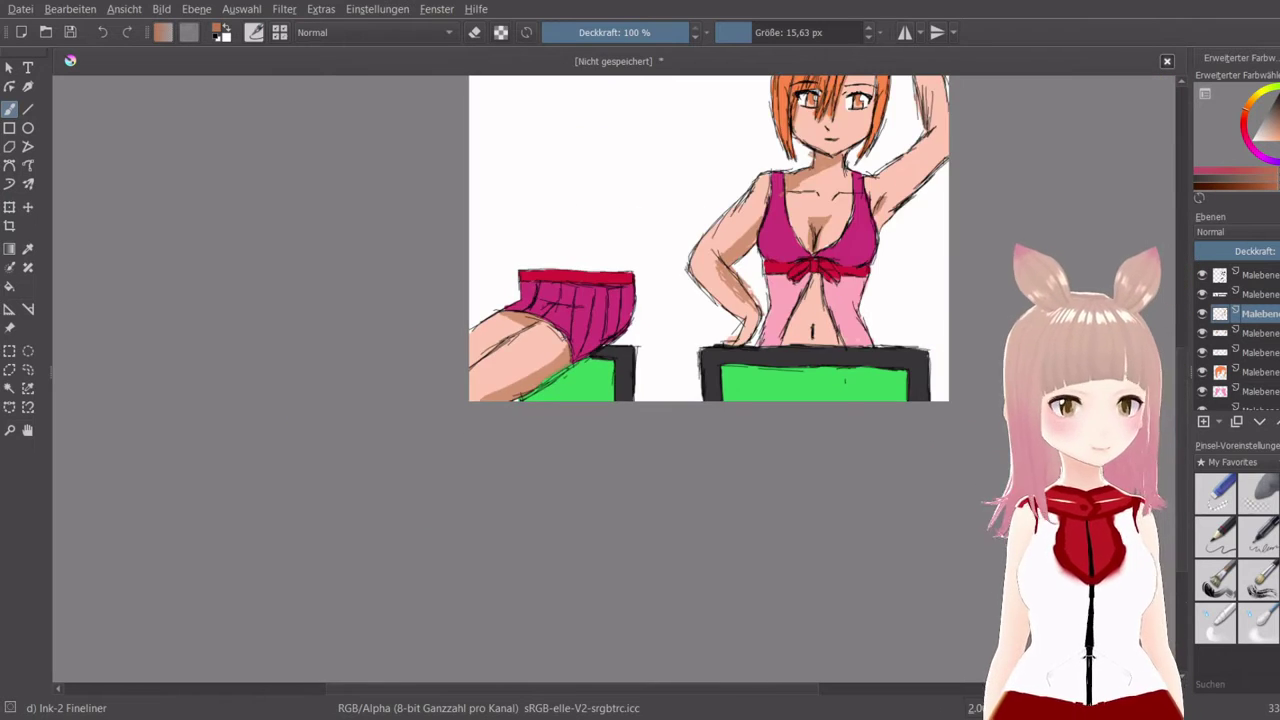
Paint black shadows under the bust, on the ribbon band and along the pink side panel on a new layer with reduced opacity
{"action": "scroll", "coordinate": [693, 319], "scroll_direction": "up", "scroll_amount": 2}
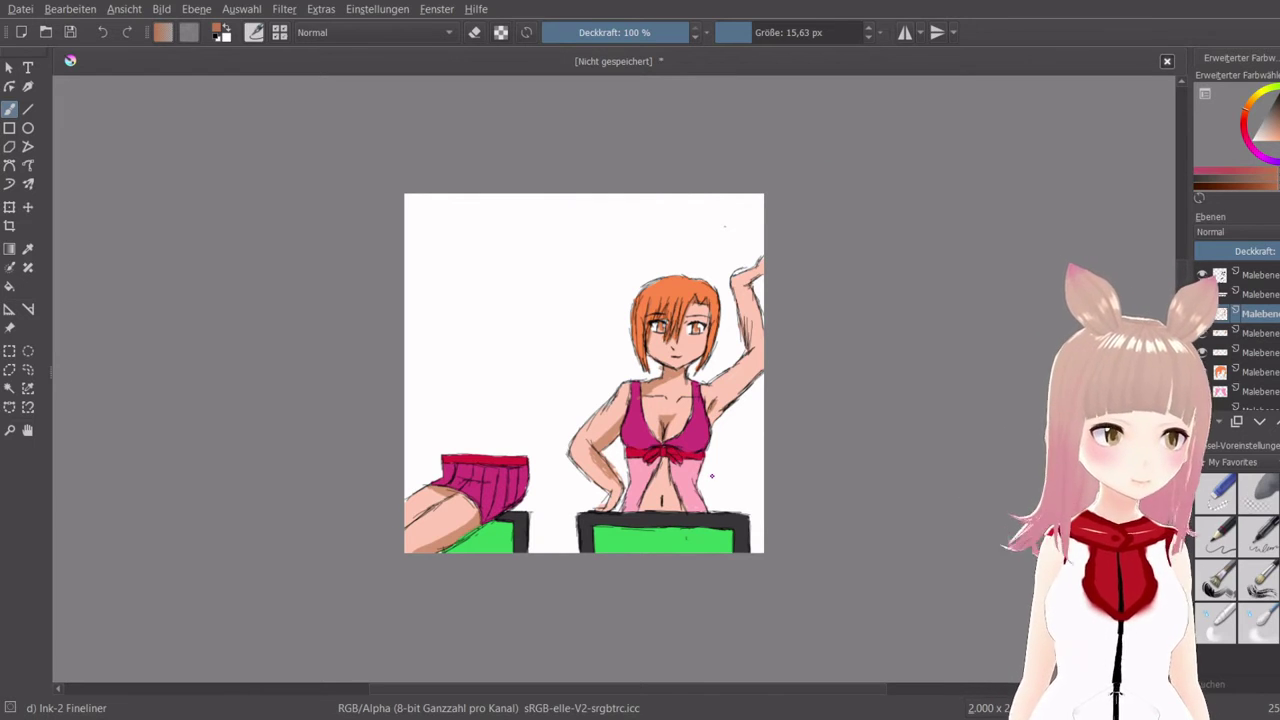
{"action": "scroll", "coordinate": [826, 270], "scroll_direction": "up", "scroll_amount": 3}
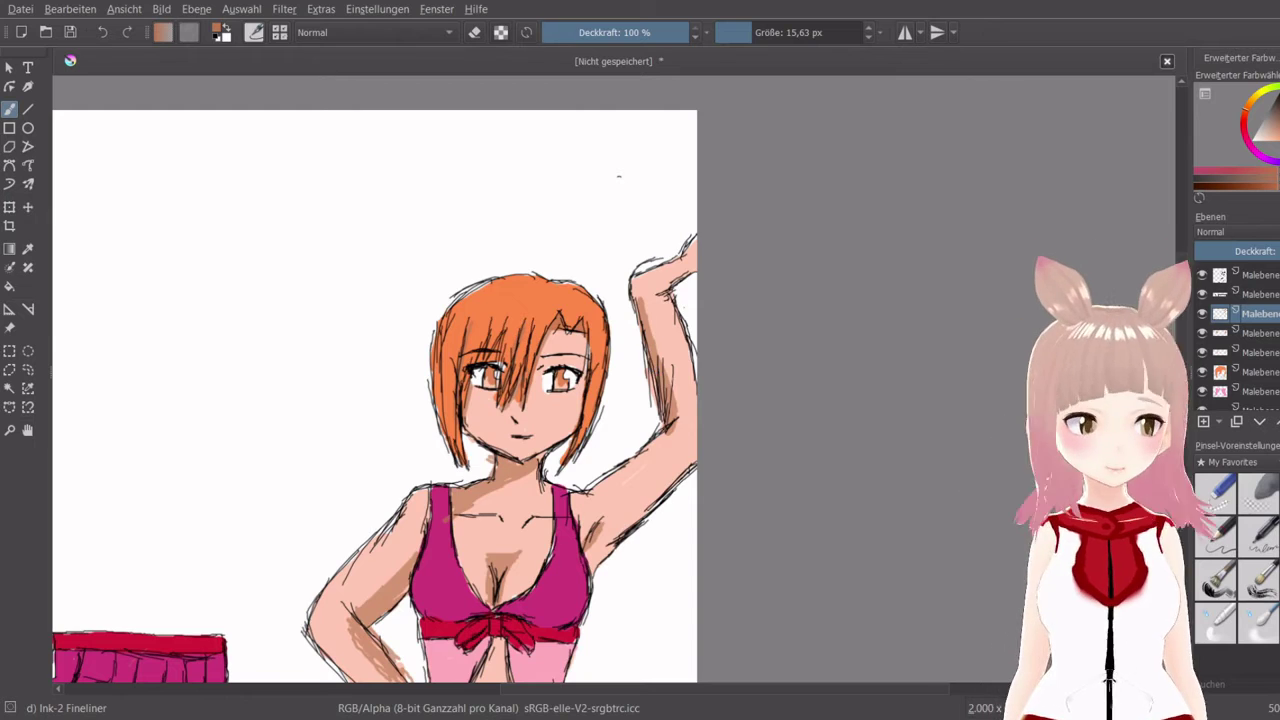
{"action": "scroll", "coordinate": [618, 172], "scroll_direction": "down", "scroll_amount": 3}
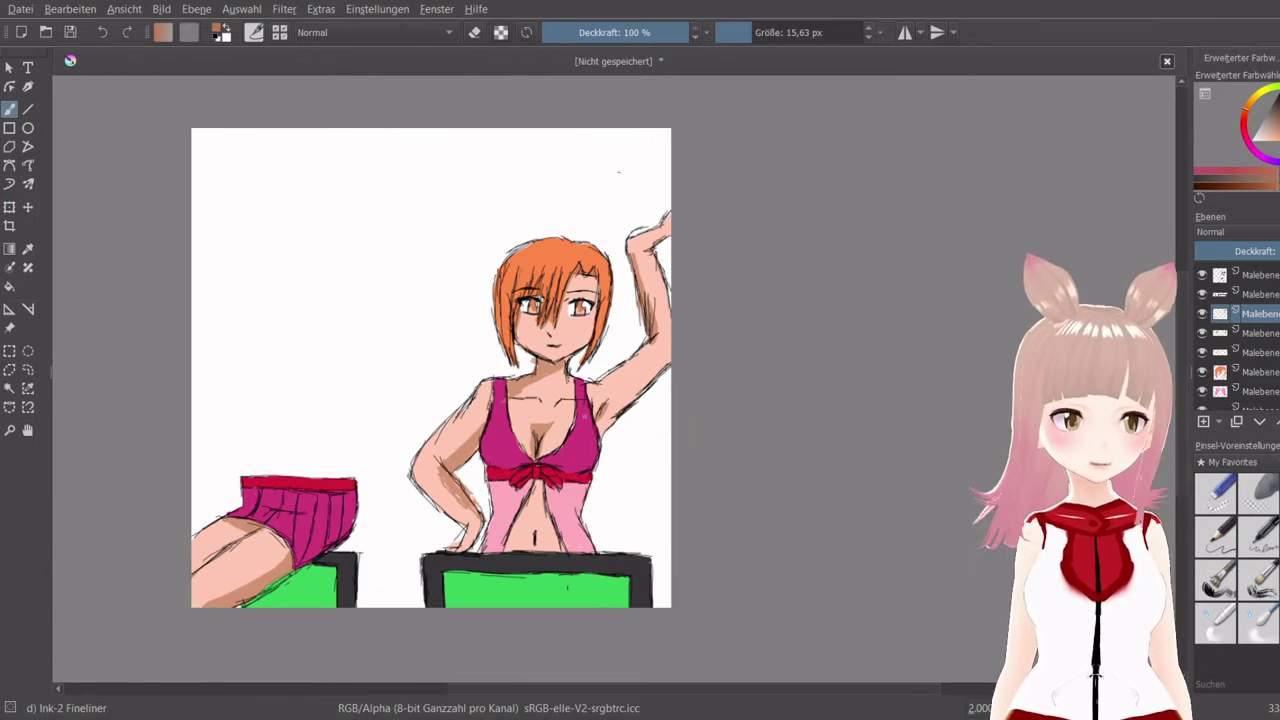
{"action": "scroll", "coordinate": [542, 488], "scroll_direction": "up", "scroll_amount": 2}
{"action": "left_click", "coordinate": [1268, 110]}
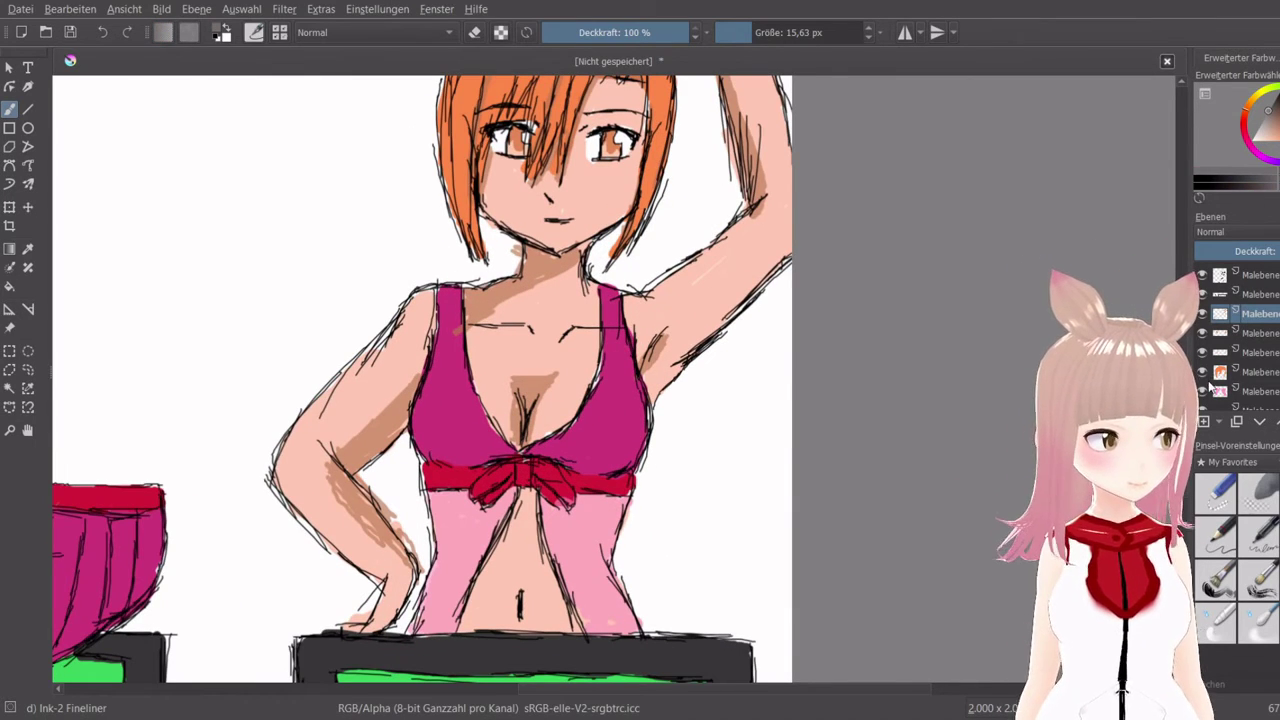
{"action": "left_click", "coordinate": [1203, 421]}
{"action": "left_click", "coordinate": [1240, 178]}
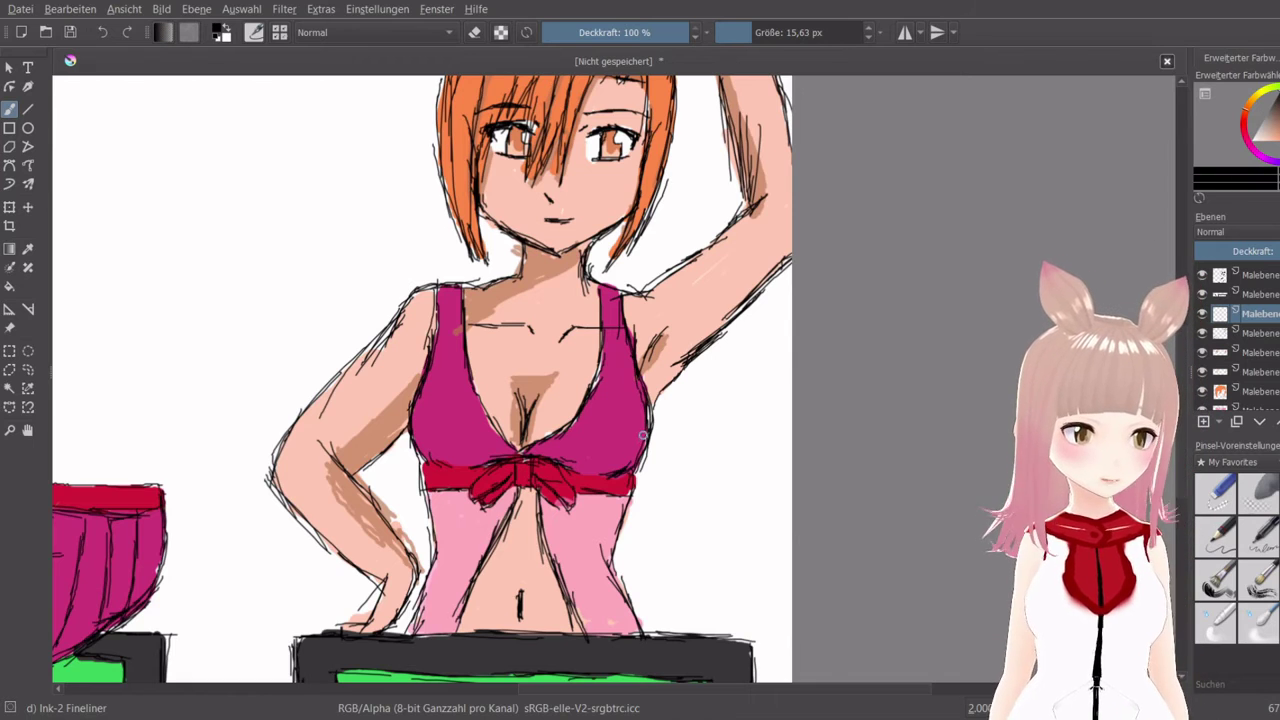
{"action": "mouse_move", "coordinate": [642, 434]}
{"action": "left_mouse_down"}
{"action": "mouse_move", "coordinate": [525, 456]}
{"action": "mouse_move", "coordinate": [626, 459]}
{"action": "mouse_move", "coordinate": [651, 440]}
{"action": "mouse_move", "coordinate": [612, 464]}
{"action": "mouse_move", "coordinate": [643, 443]}
{"action": "mouse_move", "coordinate": [524, 461]}
{"action": "mouse_move", "coordinate": [612, 467]}
{"action": "mouse_move", "coordinate": [648, 427]}
{"action": "mouse_move", "coordinate": [586, 460]}
{"action": "mouse_move", "coordinate": [453, 462]}
{"action": "mouse_move", "coordinate": [422, 449]}
{"action": "mouse_move", "coordinate": [411, 423]}
{"action": "mouse_move", "coordinate": [441, 452]}
{"action": "mouse_move", "coordinate": [474, 458]}
{"action": "mouse_move", "coordinate": [428, 444]}
{"action": "mouse_move", "coordinate": [413, 420]}
{"action": "mouse_move", "coordinate": [445, 444]}
{"action": "mouse_move", "coordinate": [540, 453]}
{"action": "mouse_move", "coordinate": [418, 416]}
{"action": "left_mouse_up"}
{"action": "left_click", "coordinate": [1276, 251]}
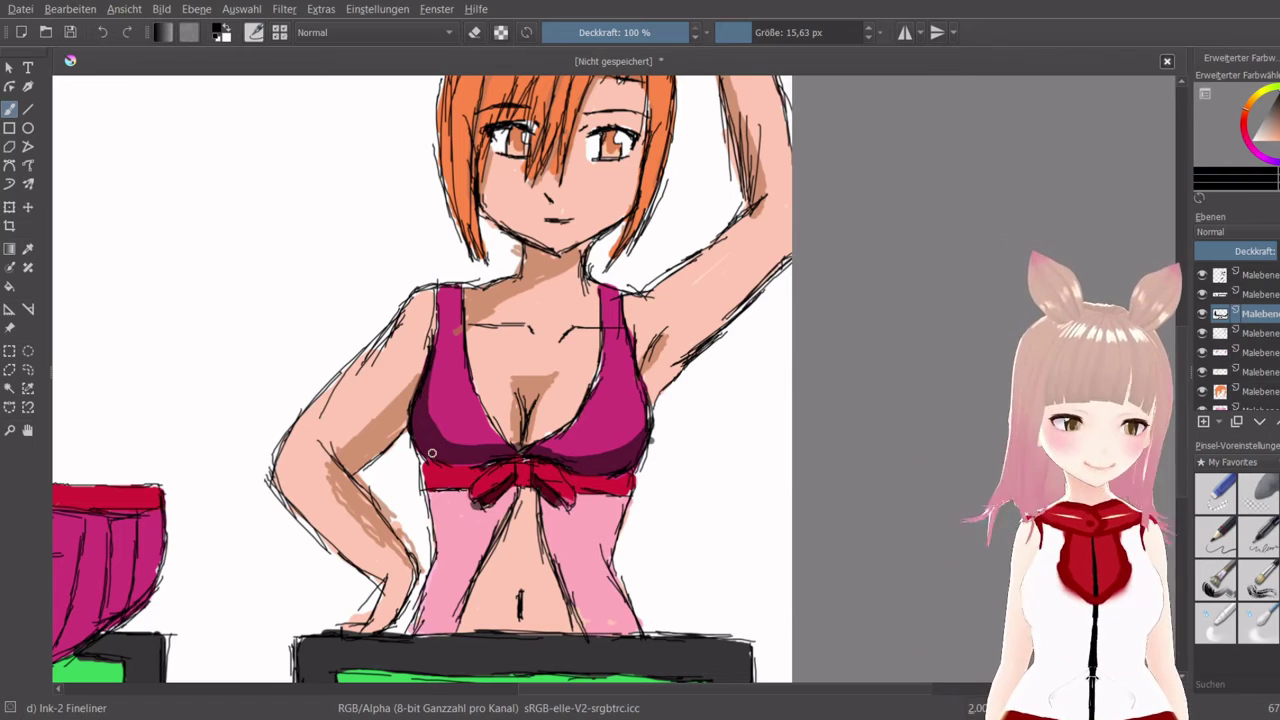
{"action": "left_click_drag", "start_coordinate": [458, 458], "coordinate": [437, 529]}
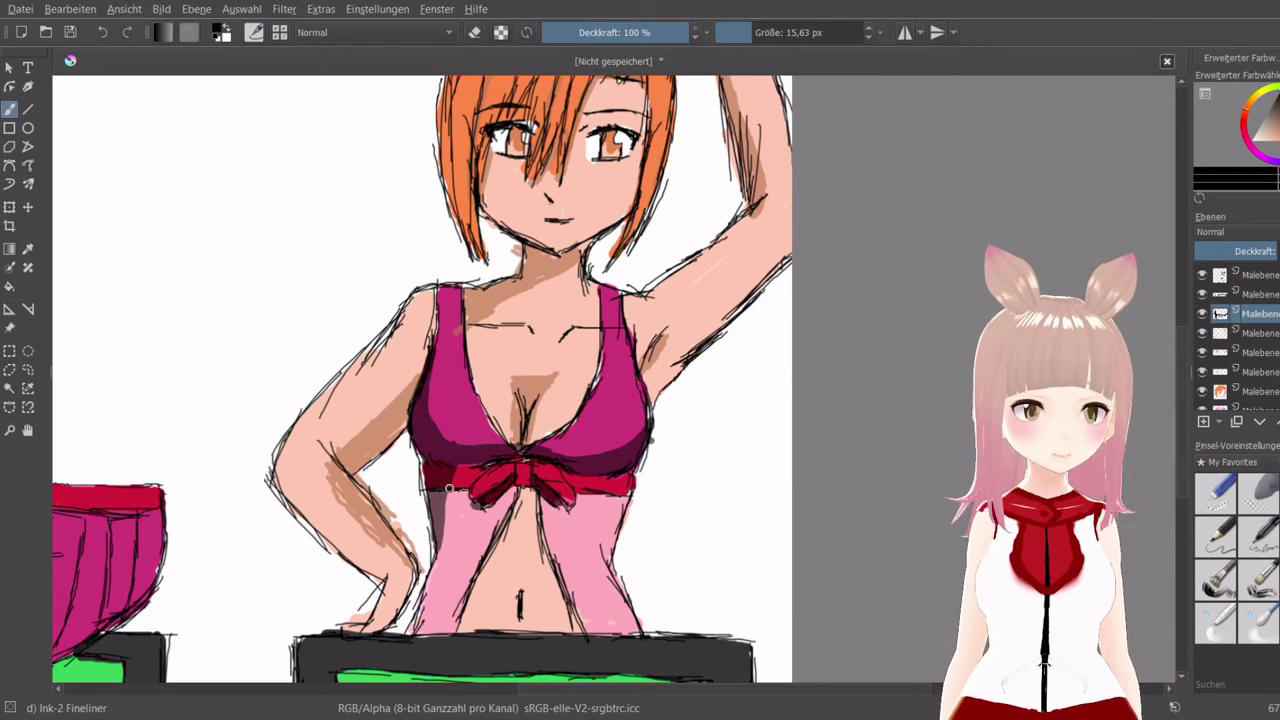
Soften the dark shadows on the top, ribbon band and pink side panel with the Blender Blur brush at 60 px
{"action": "scroll", "coordinate": [452, 455], "scroll_direction": "down", "scroll_amount": 3}
{"action": "scroll", "coordinate": [485, 448], "scroll_direction": "up", "scroll_amount": 2}
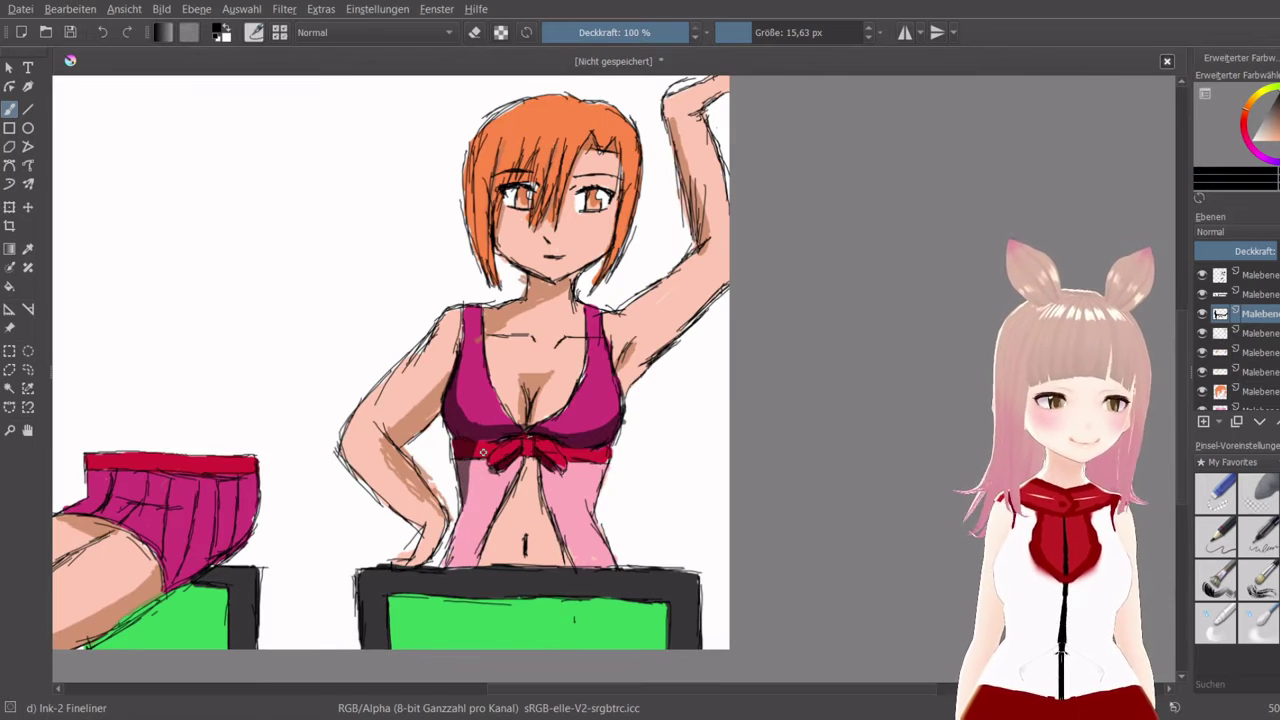
{"action": "left_click", "coordinate": [1256, 620]}
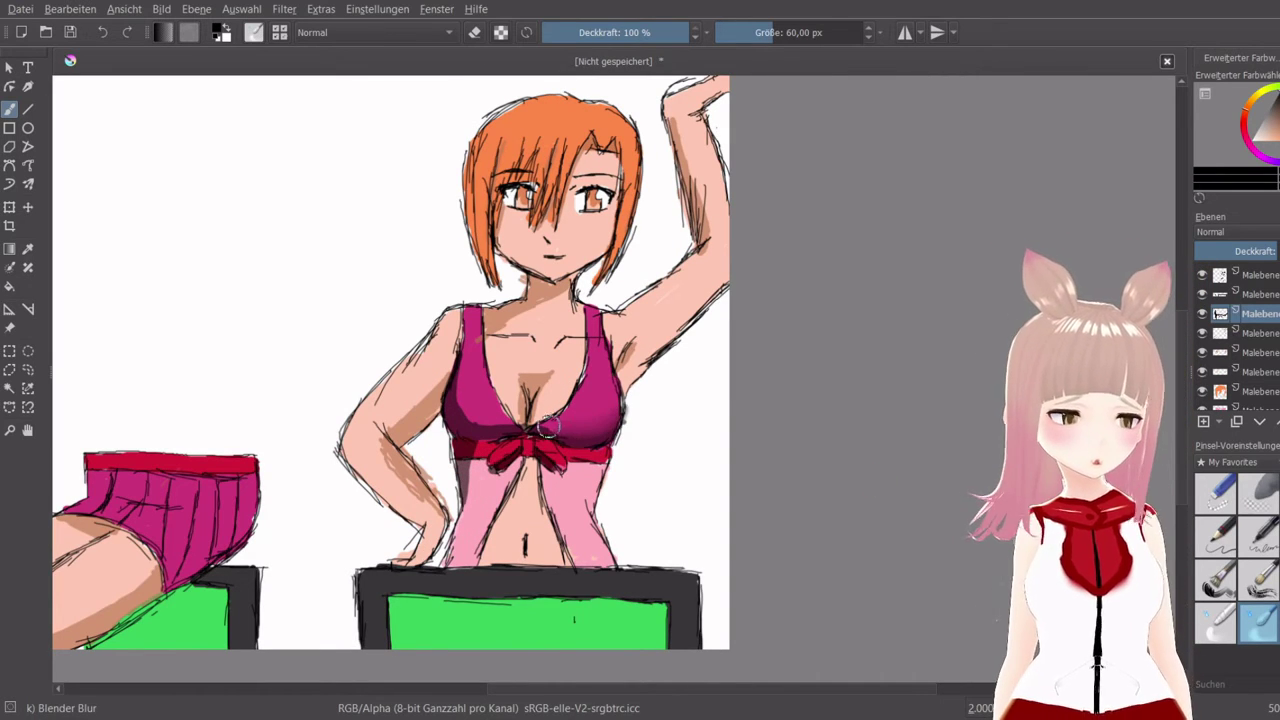
{"action": "mouse_move", "coordinate": [477, 418]}
{"action": "left_mouse_down"}
{"action": "mouse_move", "coordinate": [457, 403]}
{"action": "mouse_move", "coordinate": [478, 428]}
{"action": "mouse_move", "coordinate": [475, 411]}
{"action": "left_mouse_up"}
{"action": "mouse_move", "coordinate": [468, 474]}
{"action": "left_mouse_down"}
{"action": "mouse_move", "coordinate": [478, 503]}
{"action": "mouse_move", "coordinate": [473, 487]}
{"action": "mouse_move", "coordinate": [463, 533]}
{"action": "mouse_move", "coordinate": [495, 473]}
{"action": "mouse_move", "coordinate": [482, 479]}
{"action": "mouse_move", "coordinate": [486, 497]}
{"action": "mouse_move", "coordinate": [499, 472]}
{"action": "mouse_move", "coordinate": [483, 499]}
{"action": "mouse_move", "coordinate": [476, 481]}
{"action": "mouse_move", "coordinate": [479, 492]}
{"action": "mouse_move", "coordinate": [611, 461]}
{"action": "mouse_move", "coordinate": [574, 435]}
{"action": "left_mouse_up"}
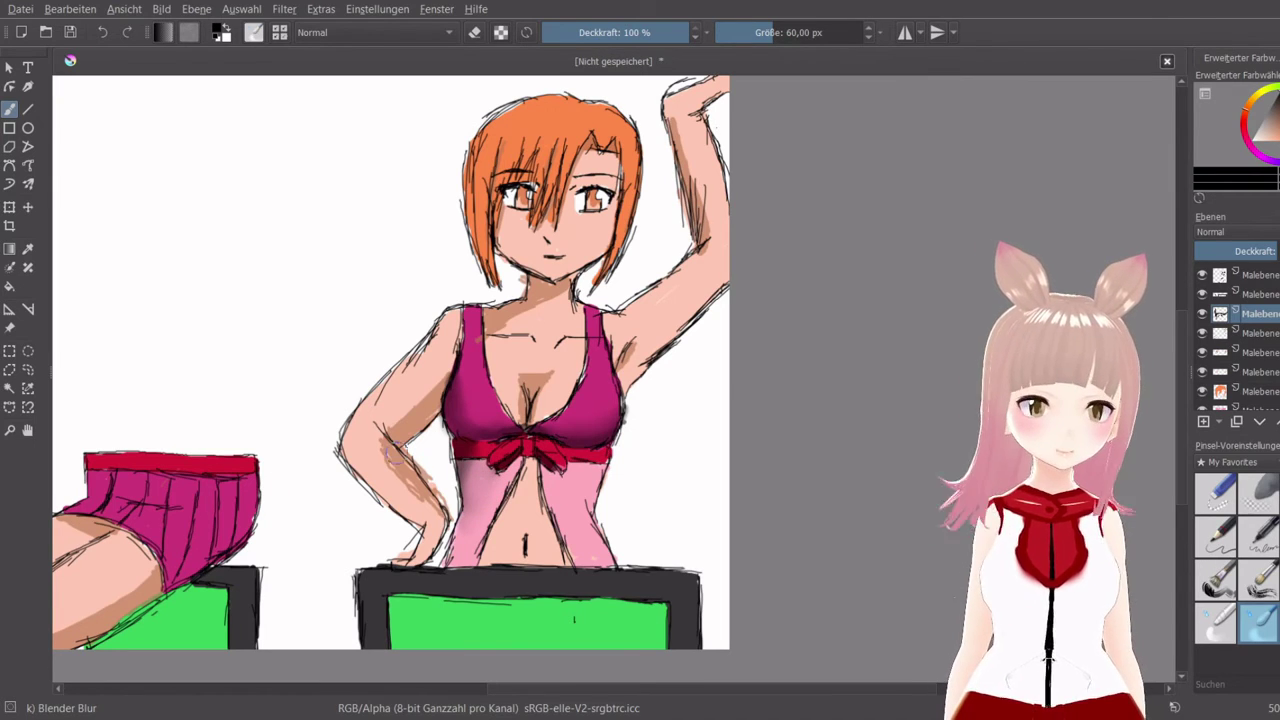
Blur the brown shadows on both arms, the neck, the cleavage and the thighs on the skin shading layer
{"action": "left_click", "coordinate": [1206, 336]}
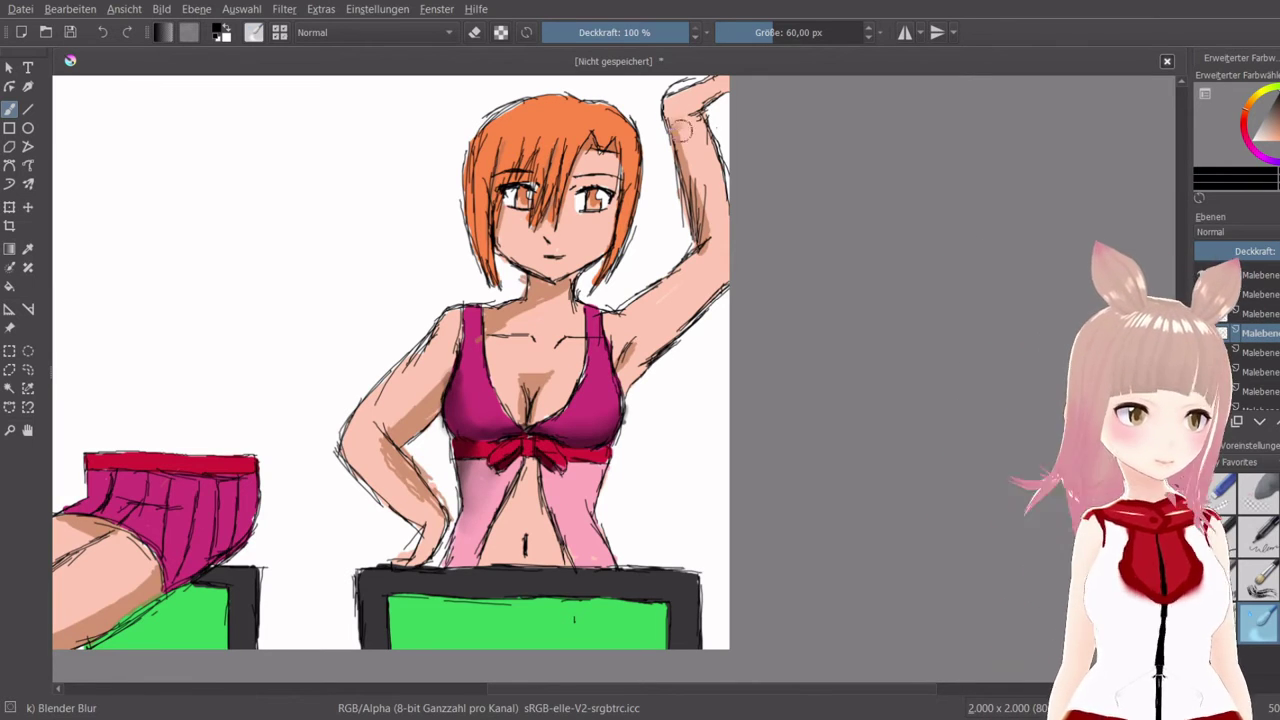
{"action": "mouse_move", "coordinate": [678, 128]}
{"action": "left_mouse_down"}
{"action": "mouse_move", "coordinate": [710, 242]}
{"action": "mouse_move", "coordinate": [690, 264]}
{"action": "left_mouse_up"}
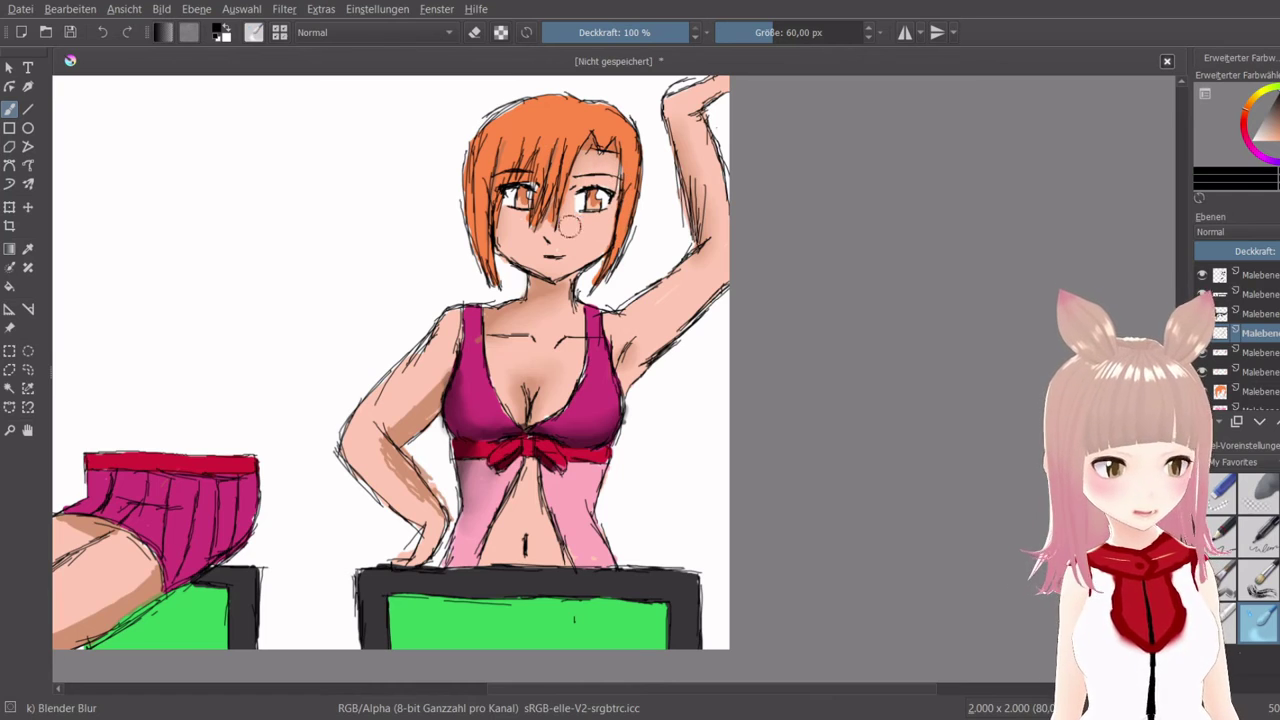
{"action": "mouse_move", "coordinate": [462, 383]}
{"action": "left_mouse_down"}
{"action": "mouse_move", "coordinate": [404, 412]}
{"action": "mouse_move", "coordinate": [376, 451]}
{"action": "mouse_move", "coordinate": [415, 500]}
{"action": "mouse_move", "coordinate": [426, 461]}
{"action": "mouse_move", "coordinate": [450, 503]}
{"action": "left_mouse_up"}
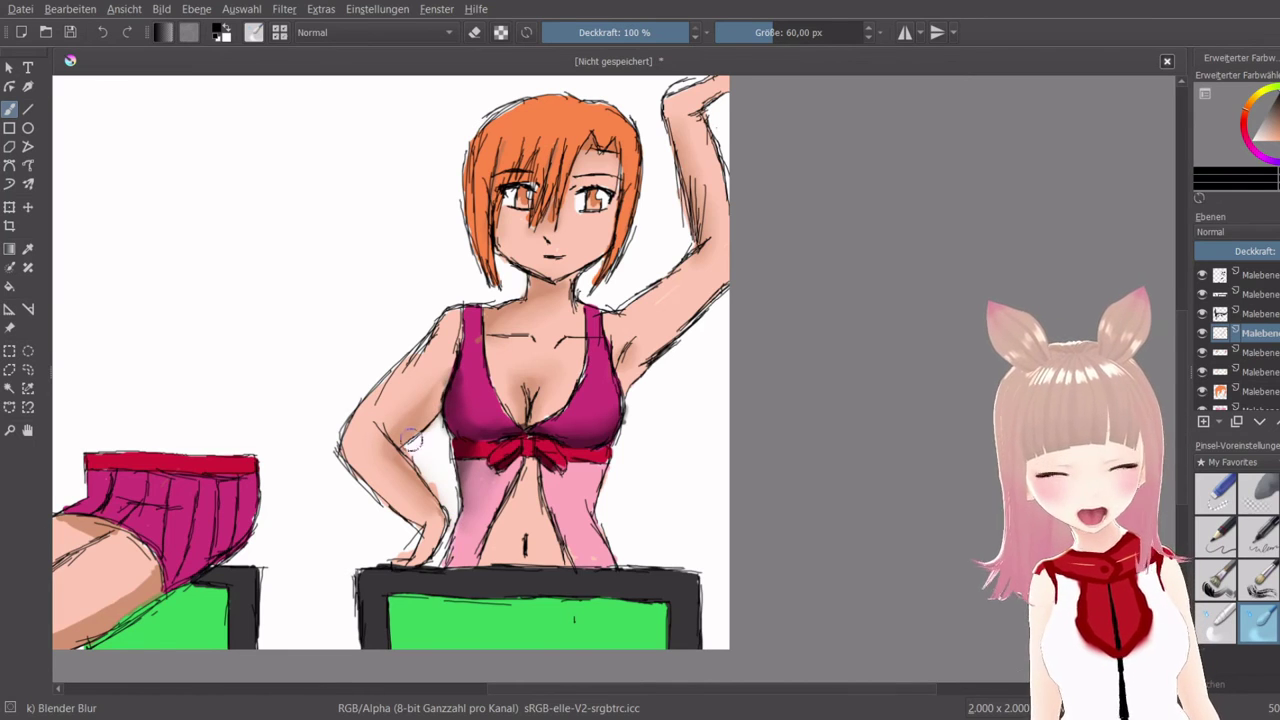
{"action": "scroll", "coordinate": [290, 490], "scroll_direction": "down", "scroll_amount": 5}
{"action": "scroll", "coordinate": [290, 490], "scroll_direction": "up", "scroll_amount": 5}
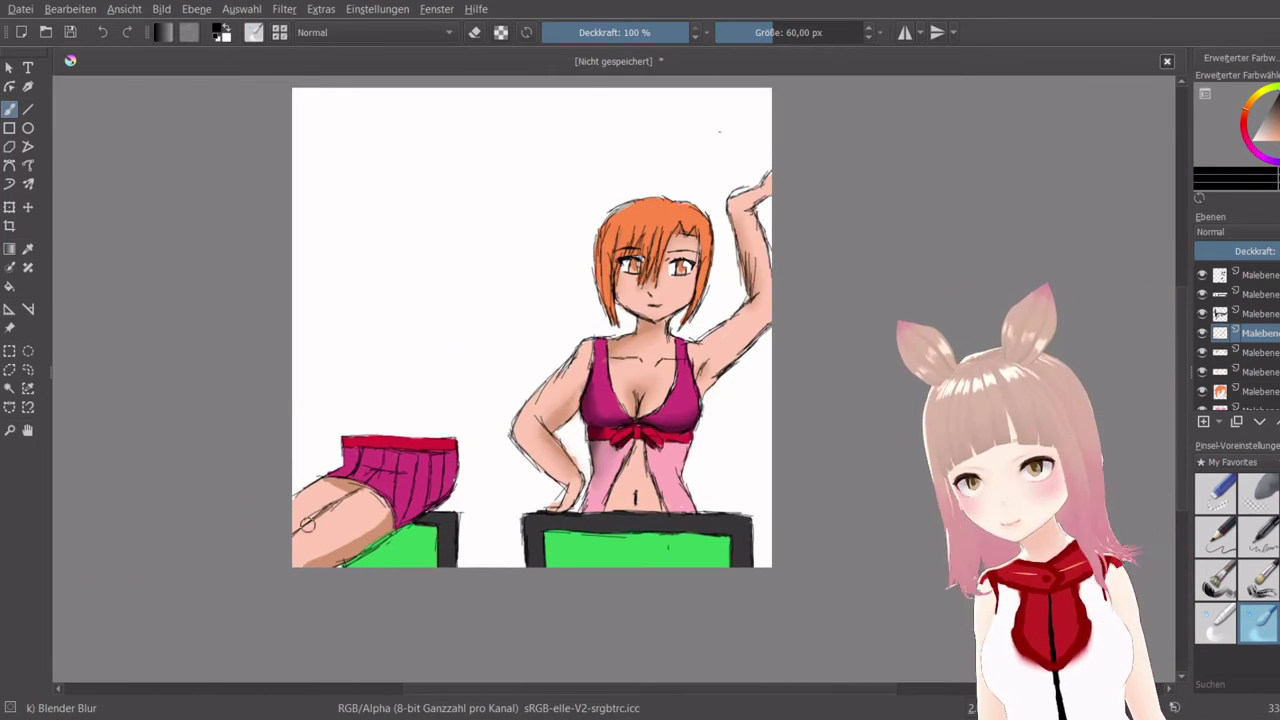
{"action": "left_click_drag", "start_coordinate": [378, 522], "coordinate": [320, 546]}
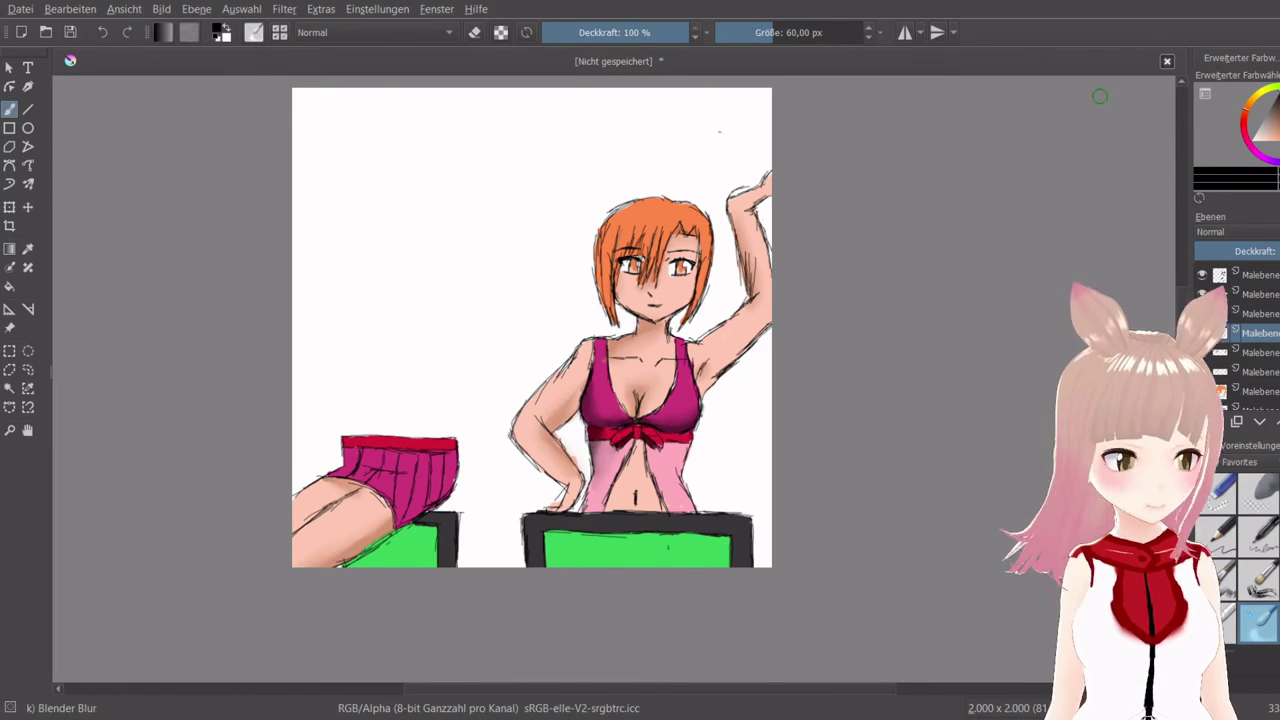
{"action": "scroll", "coordinate": [1040, 150], "scroll_direction": "down", "scroll_amount": 2}
{"action": "left_click_drag", "start_coordinate": [1014, 203], "coordinate": [881, 224]}
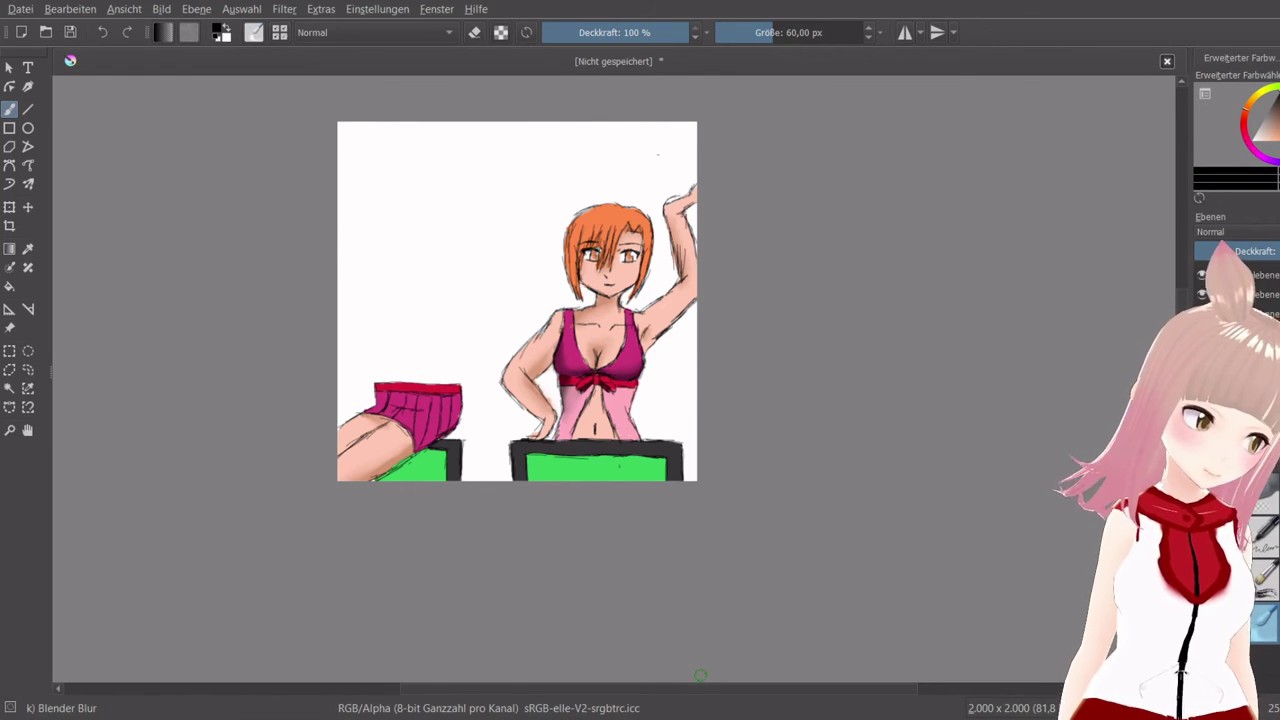
{"action": "scroll", "coordinate": [437, 526], "scroll_direction": "up", "scroll_amount": 2}
{"action": "left_click_drag", "start_coordinate": [437, 526], "coordinate": [475, 719]}
{"action": "scroll", "coordinate": [503, 583], "scroll_direction": "down", "scroll_amount": 1}
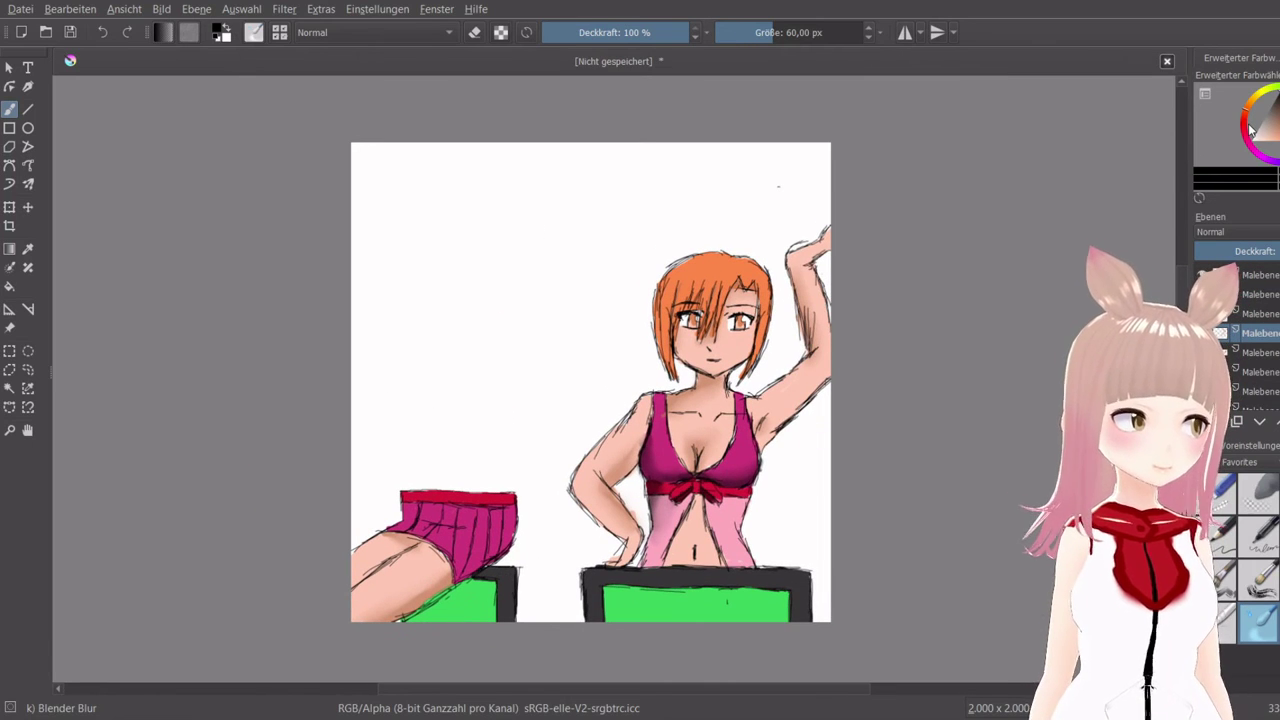
Choose a bright pink and try to paint the background on the bottommost layer with the Blender Blur brush at 620.52 px
{"action": "left_click", "coordinate": [1247, 136]}
{"action": "left_click_drag", "start_coordinate": [1262, 137], "coordinate": [1279, 137]}
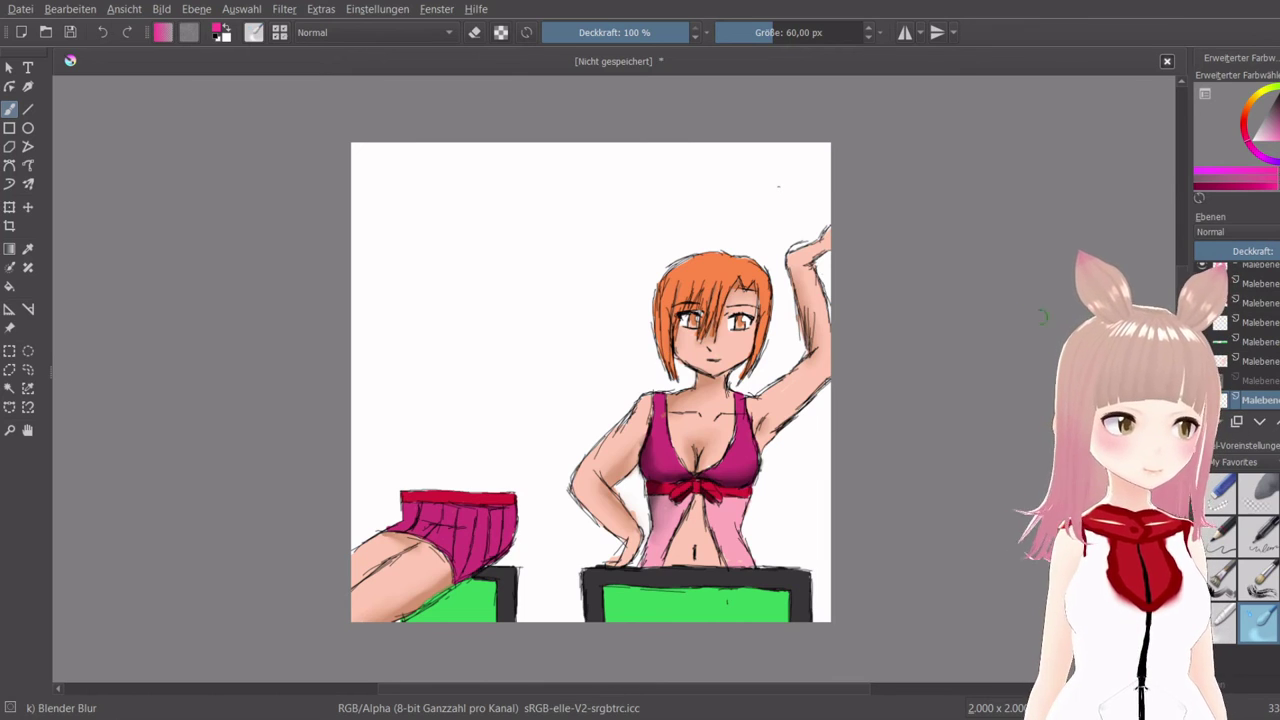
{"action": "scroll", "coordinate": [1041, 316], "scroll_direction": "down", "scroll_amount": 2}
{"action": "left_click", "coordinate": [809, 32]}
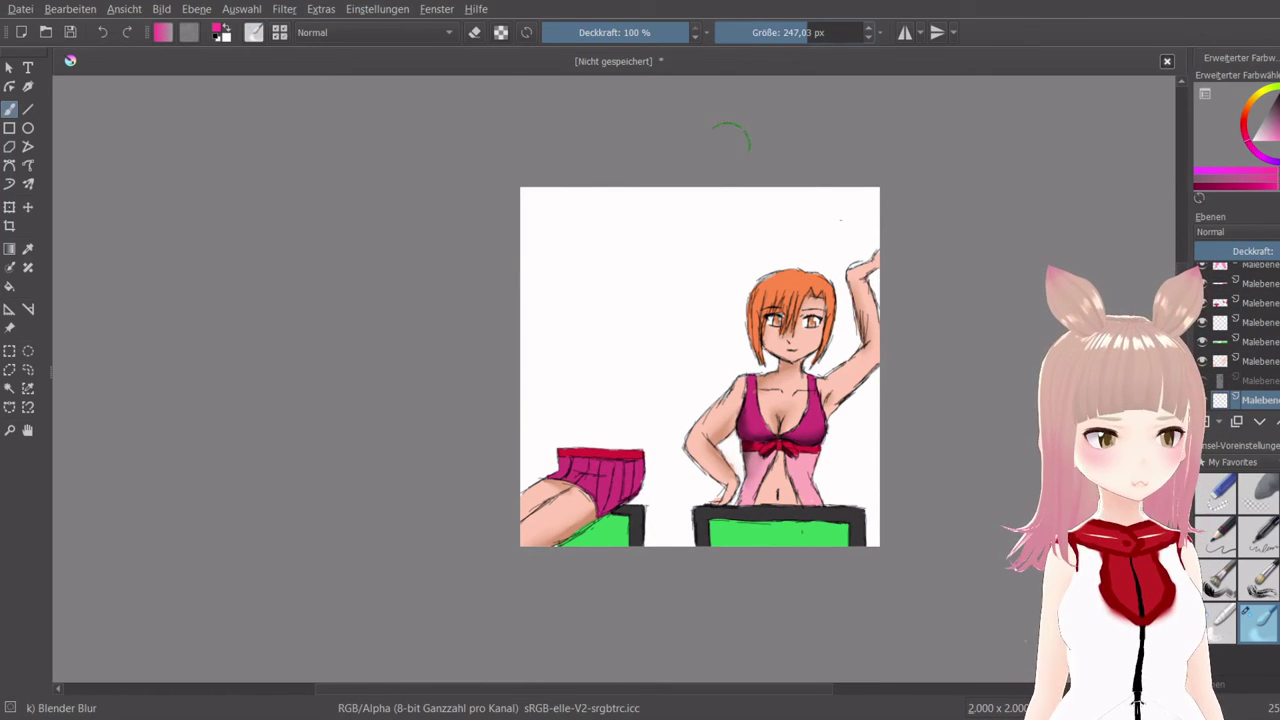
{"action": "left_click", "coordinate": [840, 31]}
{"action": "mouse_move", "coordinate": [712, 222]}
{"action": "left_mouse_down"}
{"action": "mouse_move", "coordinate": [691, 286]}
{"action": "mouse_move", "coordinate": [720, 263]}
{"action": "left_mouse_up"}
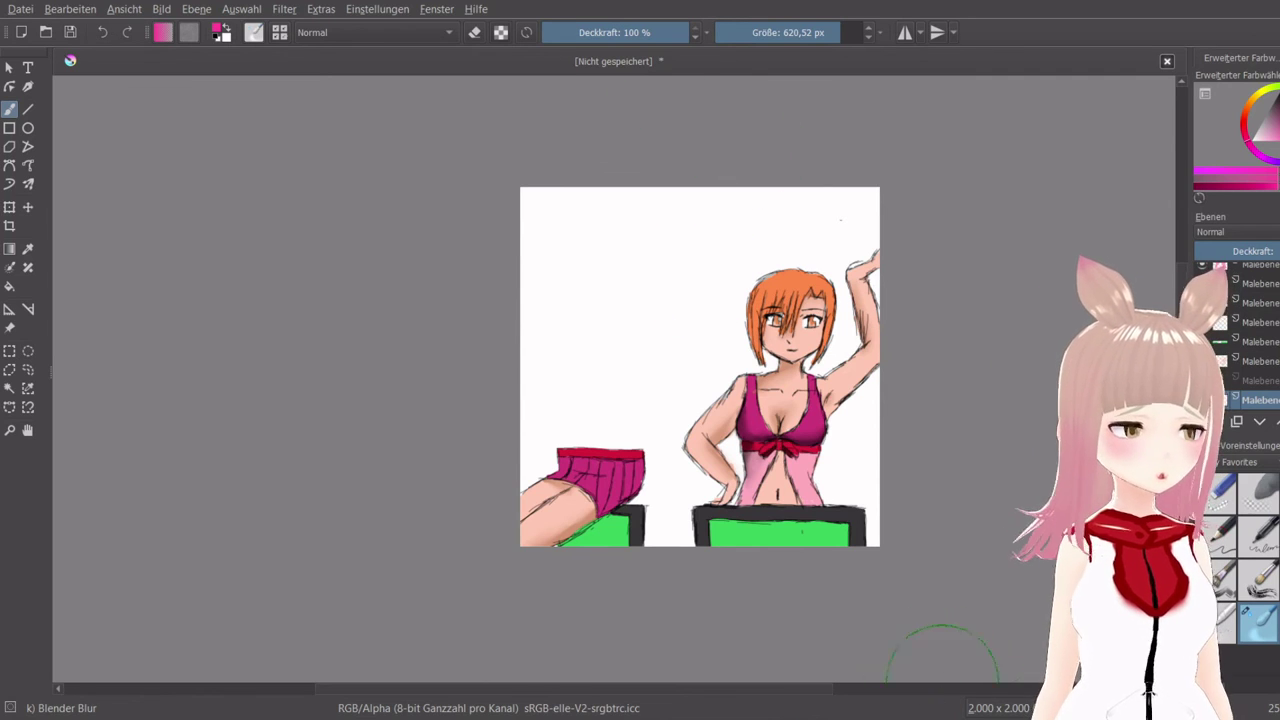
Cover the whole background in pink using the Ink-2 Fineliner at 1000 px and lower the layer's opacity to a paler pink
{"action": "left_click", "coordinate": [1250, 530]}
{"action": "left_click", "coordinate": [752, 32]}
{"action": "left_click", "coordinate": [860, 30]}
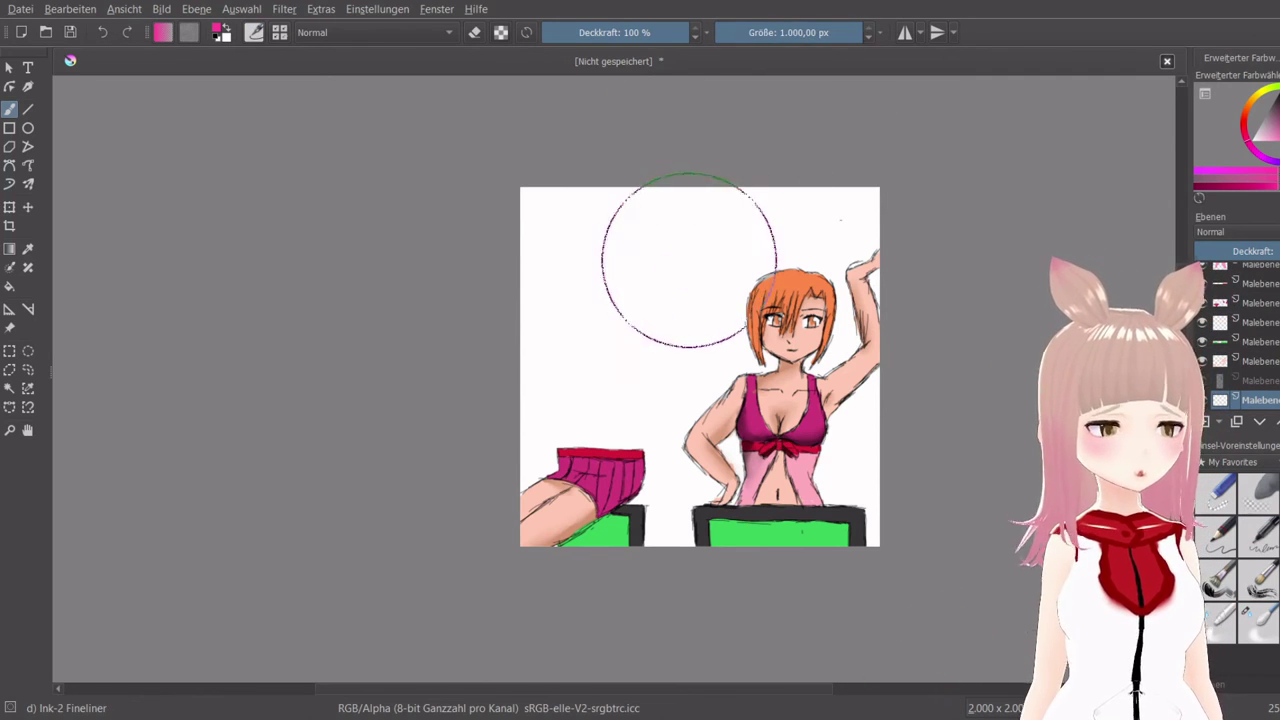
{"action": "mouse_move", "coordinate": [689, 260]}
{"action": "left_mouse_down"}
{"action": "mouse_move", "coordinate": [567, 238]}
{"action": "mouse_move", "coordinate": [542, 411]}
{"action": "mouse_move", "coordinate": [554, 460]}
{"action": "mouse_move", "coordinate": [630, 514]}
{"action": "mouse_move", "coordinate": [637, 398]}
{"action": "mouse_move", "coordinate": [681, 494]}
{"action": "mouse_move", "coordinate": [665, 368]}
{"action": "mouse_move", "coordinate": [737, 416]}
{"action": "mouse_move", "coordinate": [839, 529]}
{"action": "mouse_move", "coordinate": [881, 441]}
{"action": "mouse_move", "coordinate": [913, 271]}
{"action": "mouse_move", "coordinate": [853, 193]}
{"action": "mouse_move", "coordinate": [773, 189]}
{"action": "mouse_move", "coordinate": [883, 180]}
{"action": "left_mouse_up"}
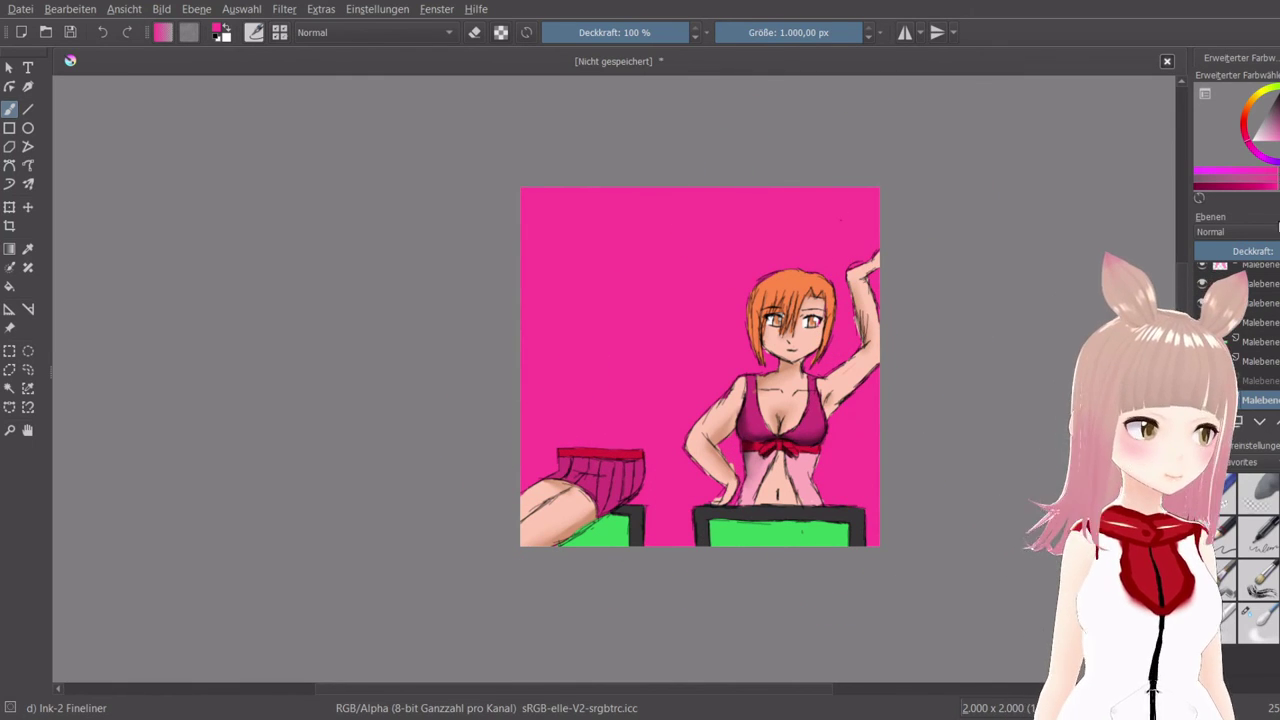
{"action": "left_click", "coordinate": [1275, 251]}
{"action": "mouse_move", "coordinate": [1277, 251]}
{"action": "left_mouse_down"}
{"action": "mouse_move", "coordinate": [1259, 247]}
{"action": "mouse_move", "coordinate": [1274, 247]}
{"action": "left_mouse_up"}
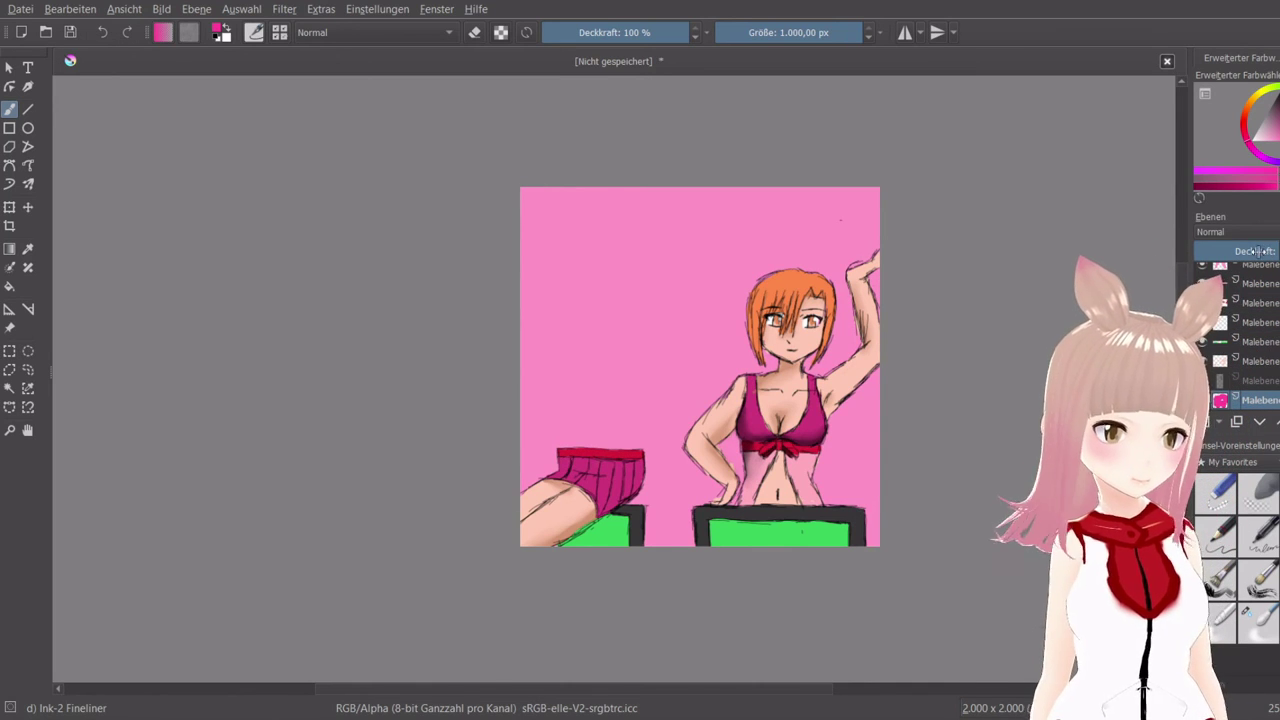